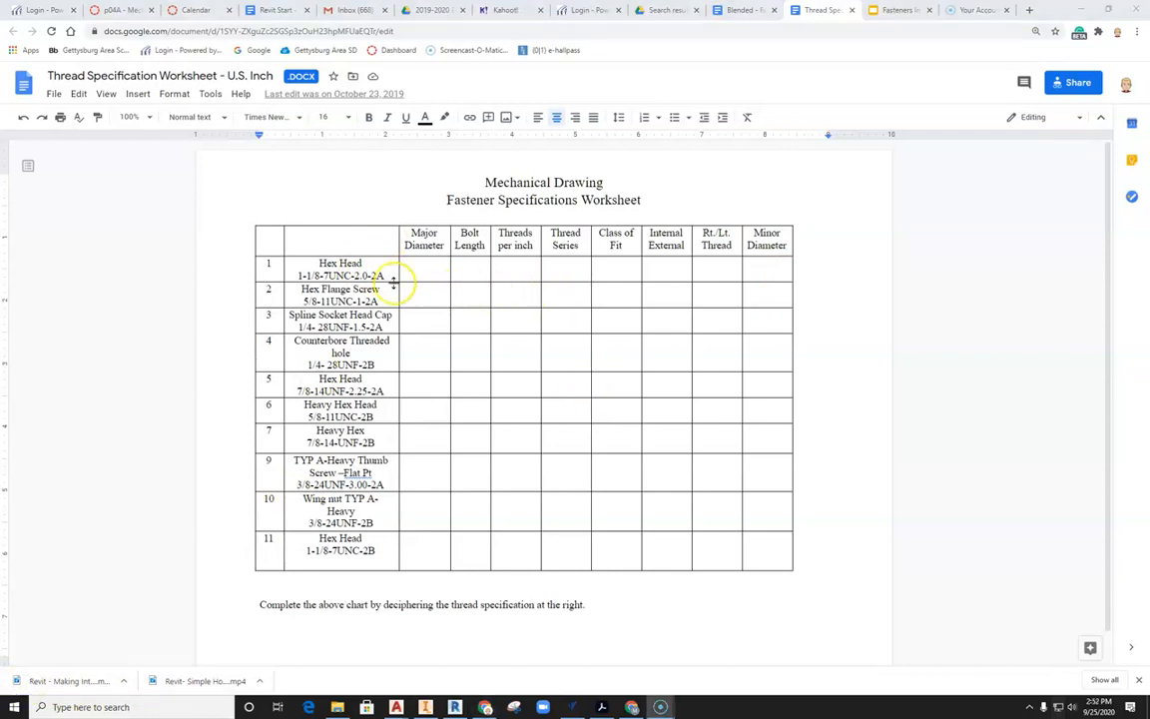
Review the blended fastener assignment's instructions and worksheet links, and return to the U.S. inch thread specification worksheet.
{"action": "left_click", "coordinate": [743, 10]}
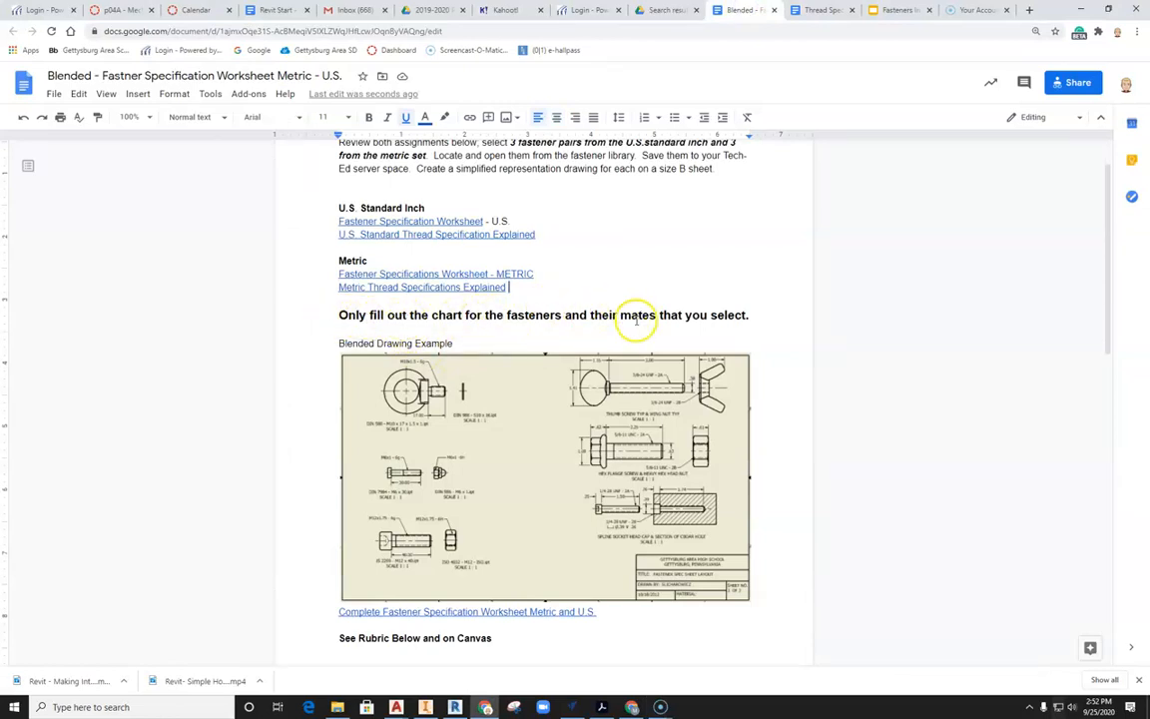
{"action": "scroll", "coordinate": [599, 255], "scroll_direction": "up", "scroll_amount": 1}
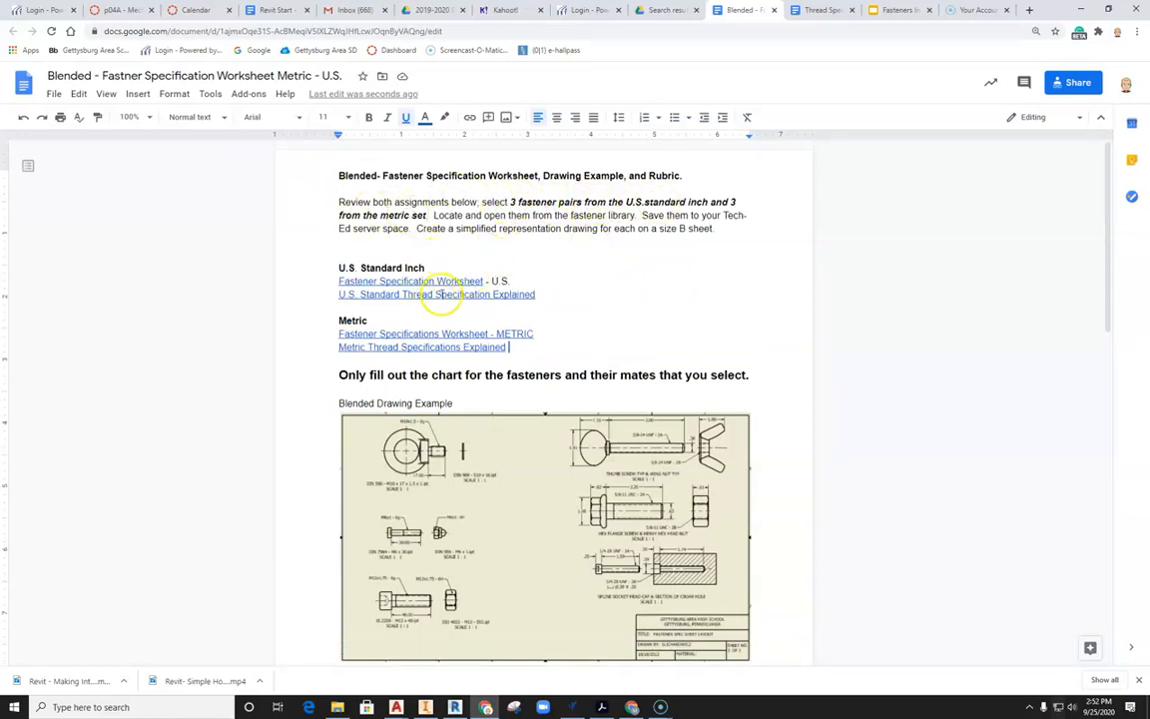
{"action": "left_click", "coordinate": [816, 10]}
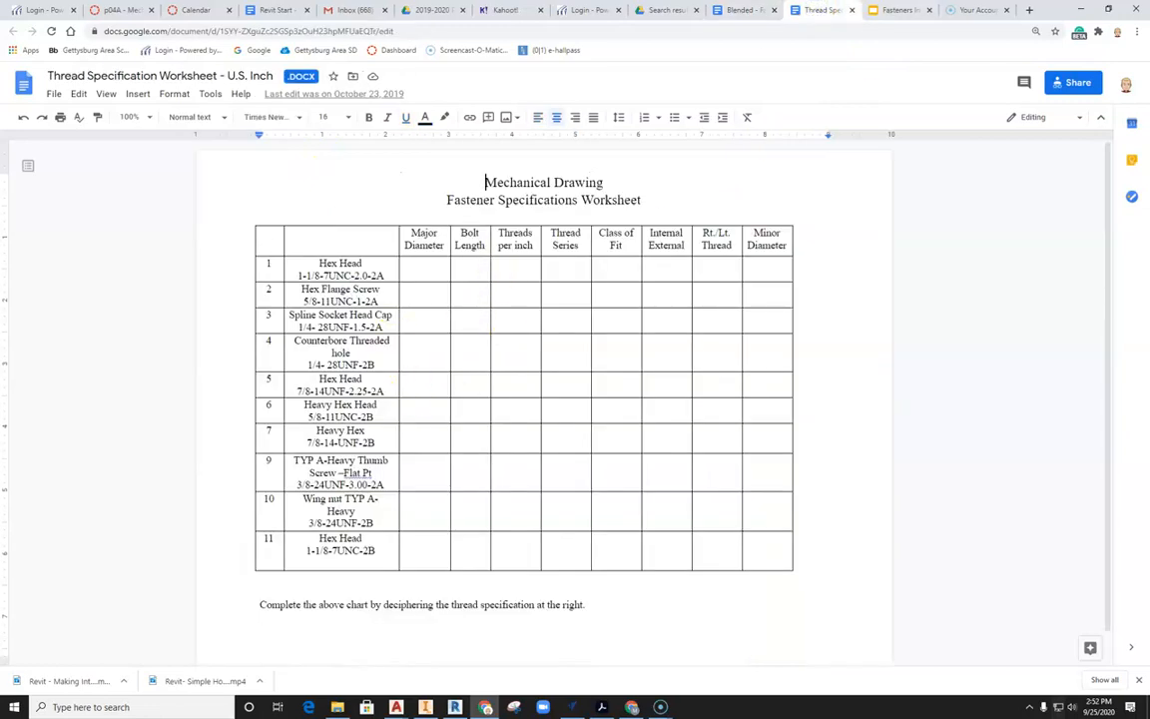
{"action": "left_click", "coordinate": [759, 12]}
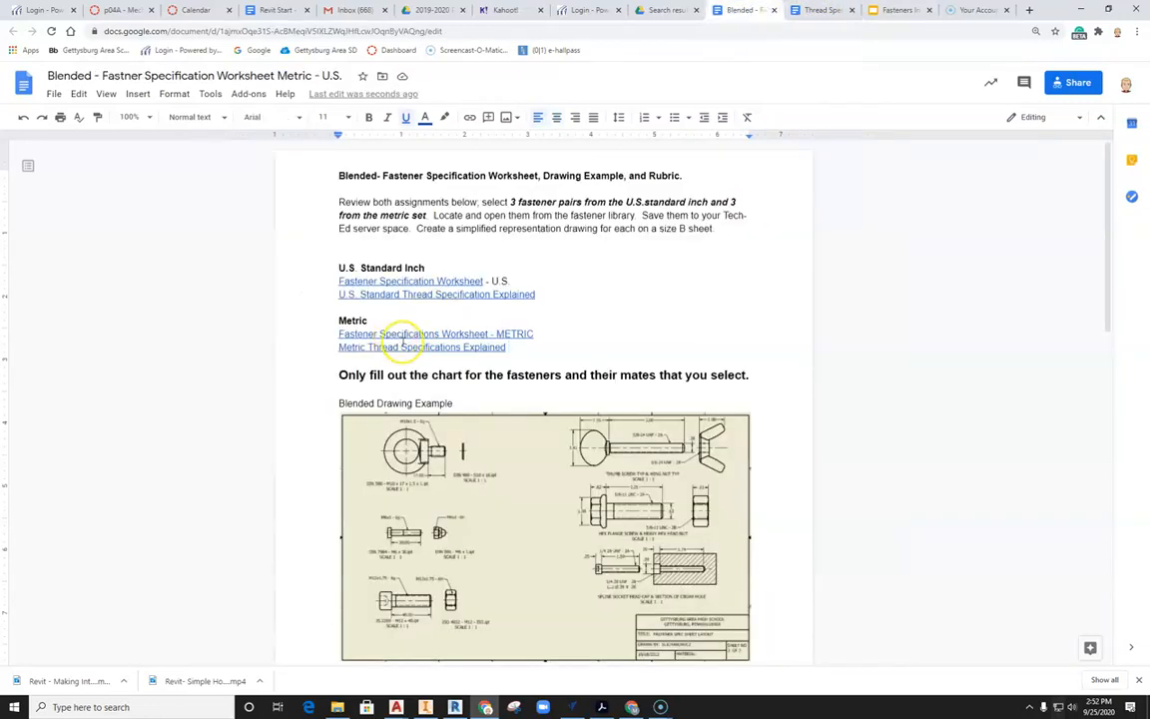
{"action": "left_click", "coordinate": [444, 281]}
{"action": "left_click", "coordinate": [711, 257]}
{"action": "left_click", "coordinate": [824, 11]}
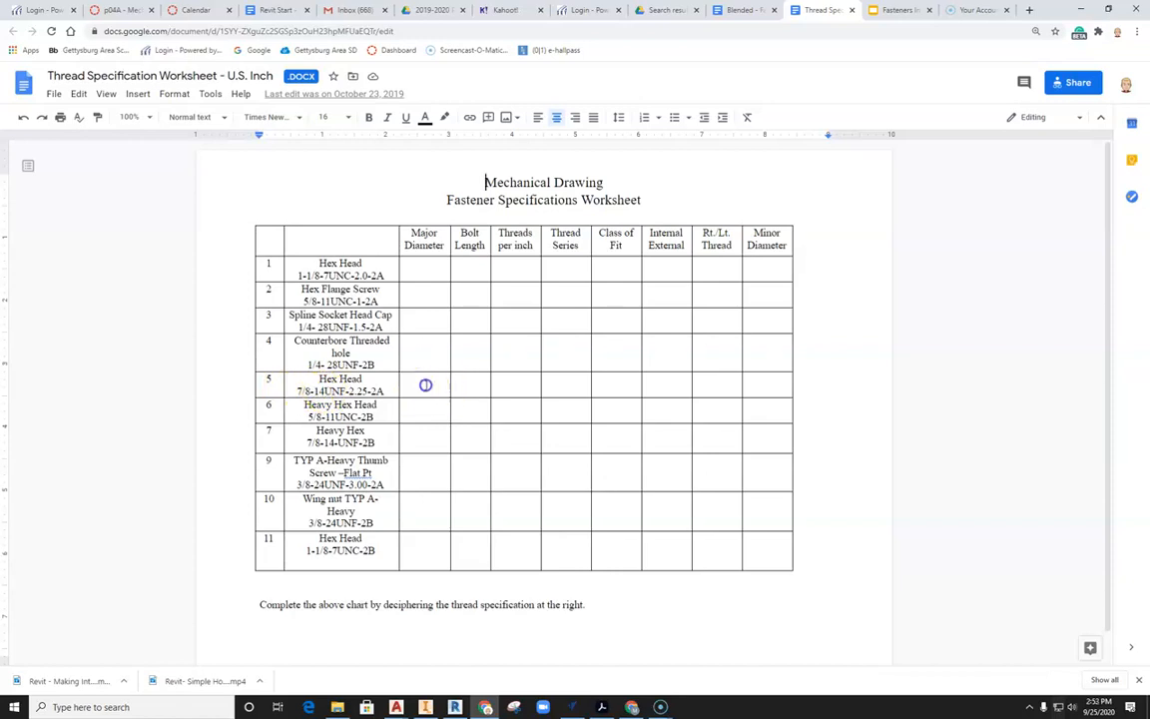
In row 5 (Hex Head), enter major diameter 7/8, bolt length 2.25, threads per inch 14 and thread series UNF.
{"action": "left_click", "coordinate": [425, 381]}
{"action": "type", "text": "7/8"}
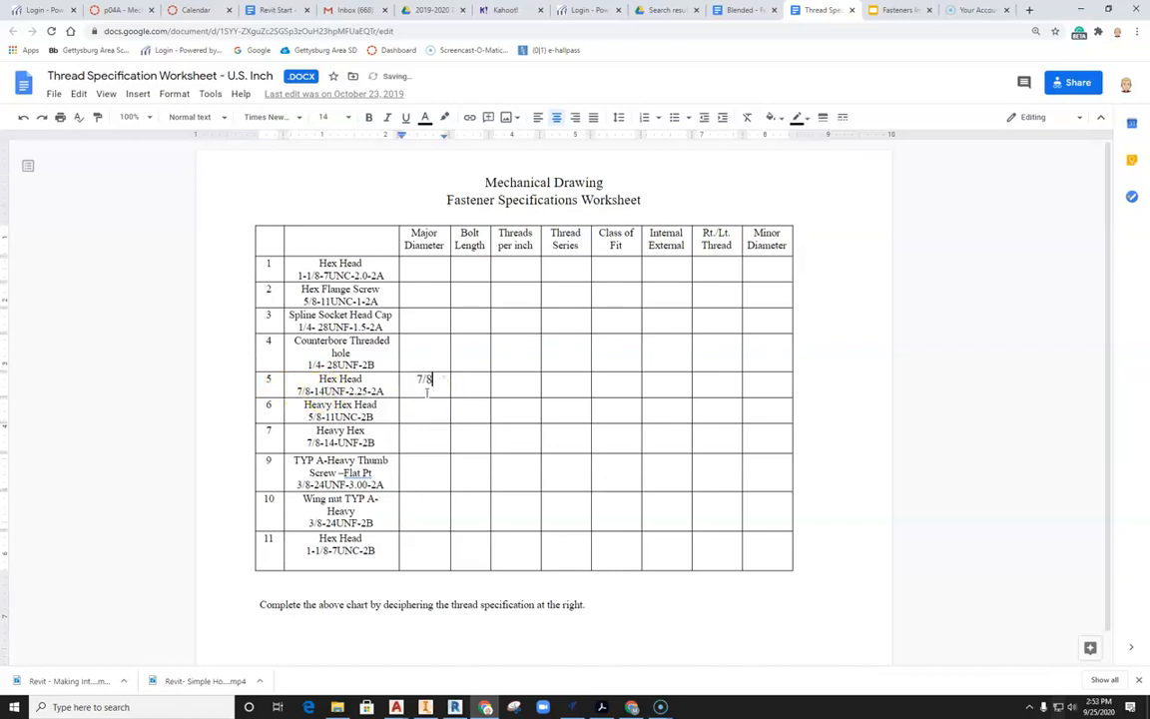
{"action": "left_click", "coordinate": [476, 385]}
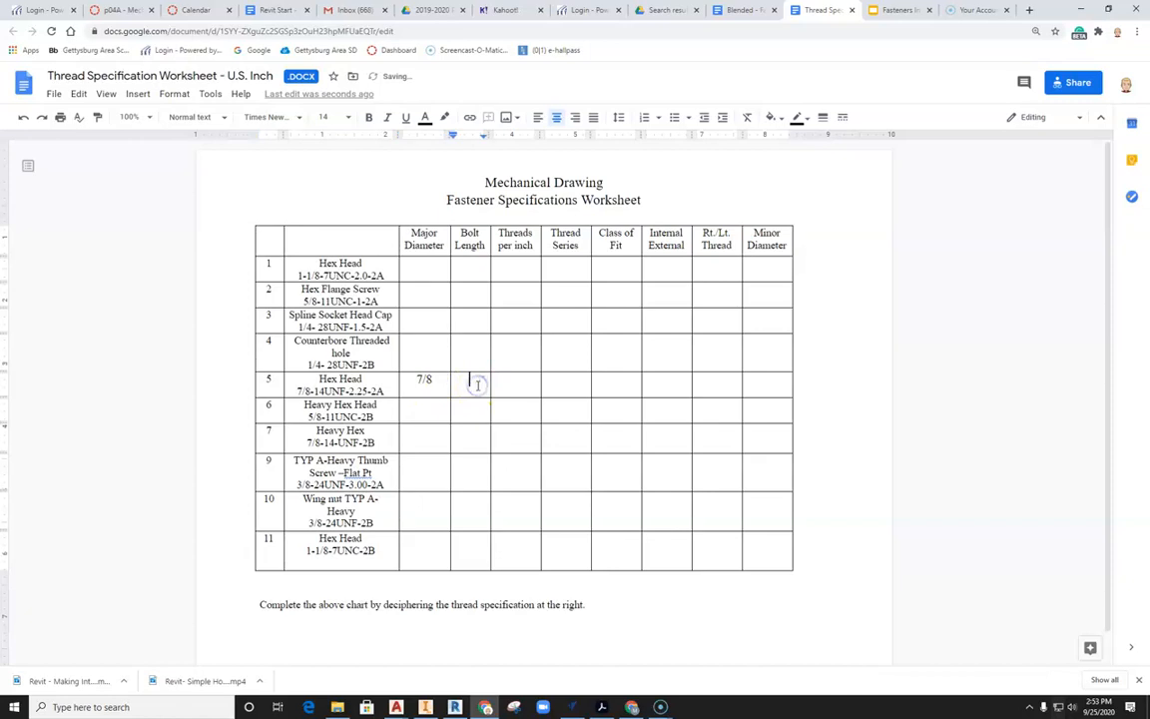
{"action": "type", "text": "2.25"}
{"action": "left_click", "coordinate": [518, 379]}
{"action": "type", "text": "14"}
{"action": "left_click", "coordinate": [560, 384]}
{"action": "type", "text": "UNF"}
Complete row 5 with class of fit 2, internal/external A and thread direction Rt, leaving the minor diameter blank.
{"action": "left_click", "coordinate": [611, 385]}
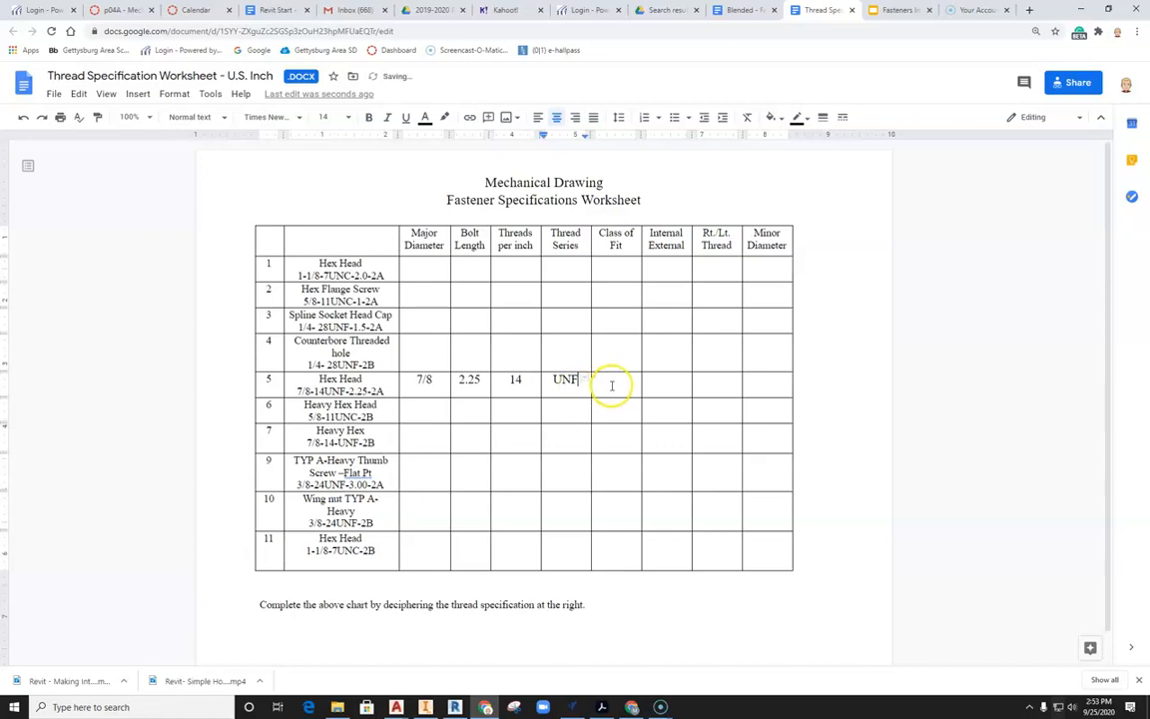
{"action": "type", "text": "2"}
{"action": "left_click", "coordinate": [665, 382]}
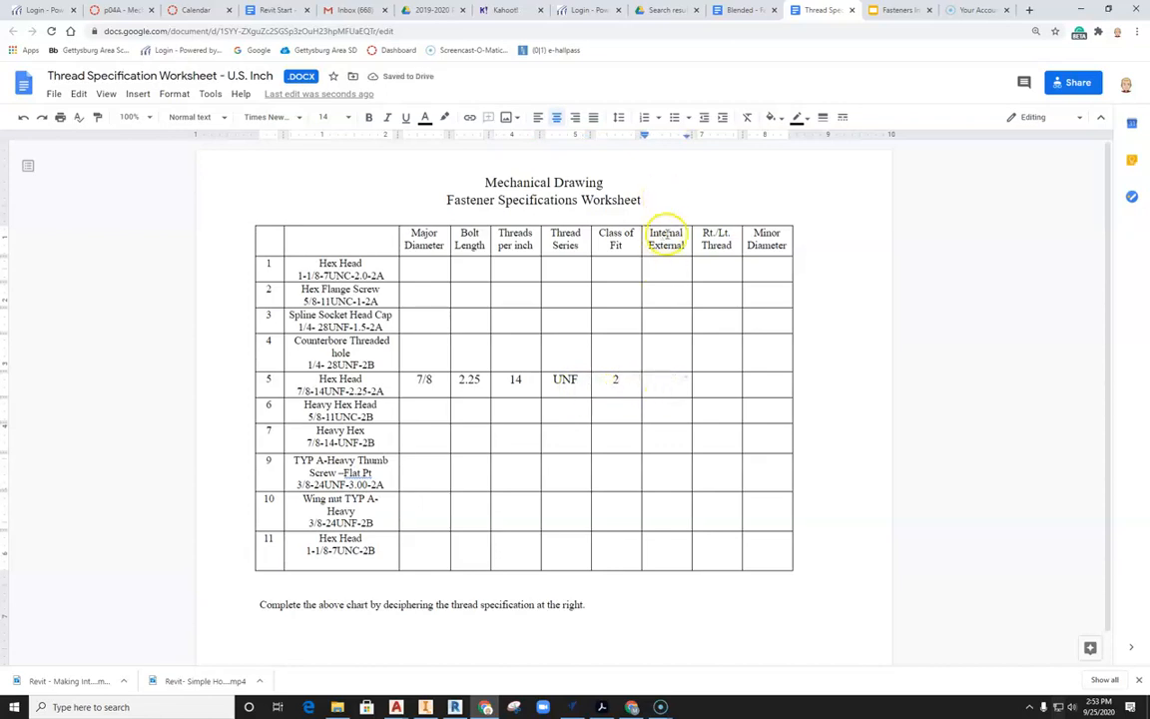
{"action": "type", "text": "A"}
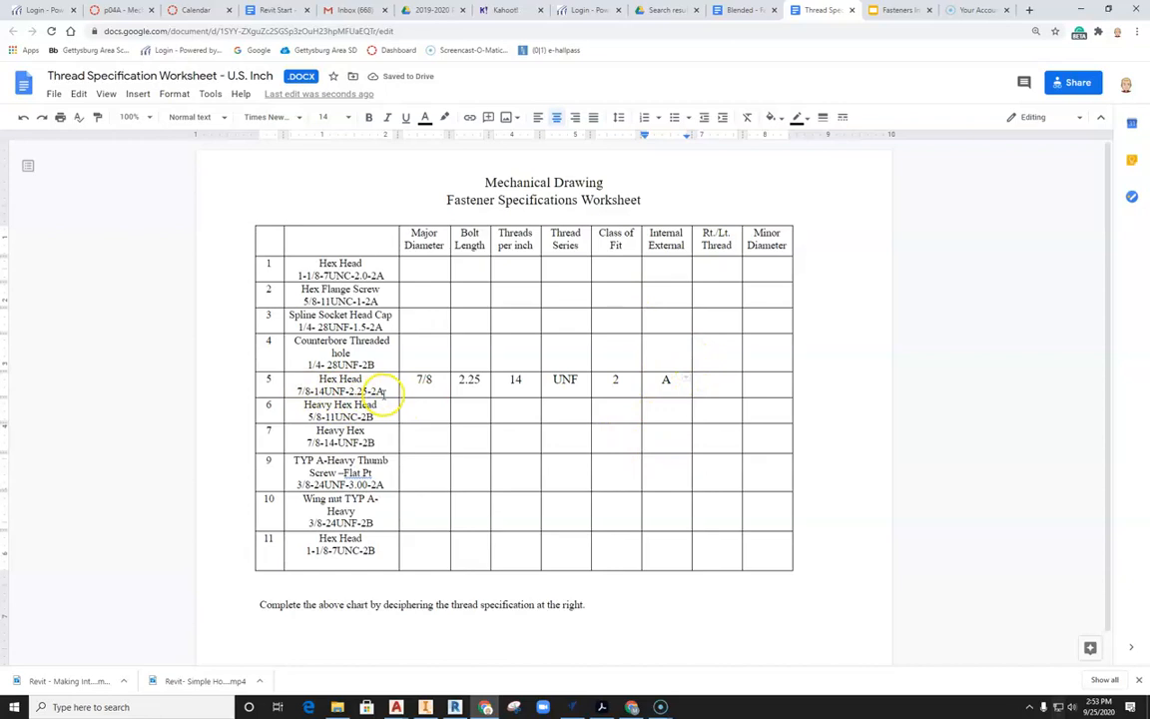
{"action": "left_click", "coordinate": [715, 387]}
{"action": "type", "text": "R"}
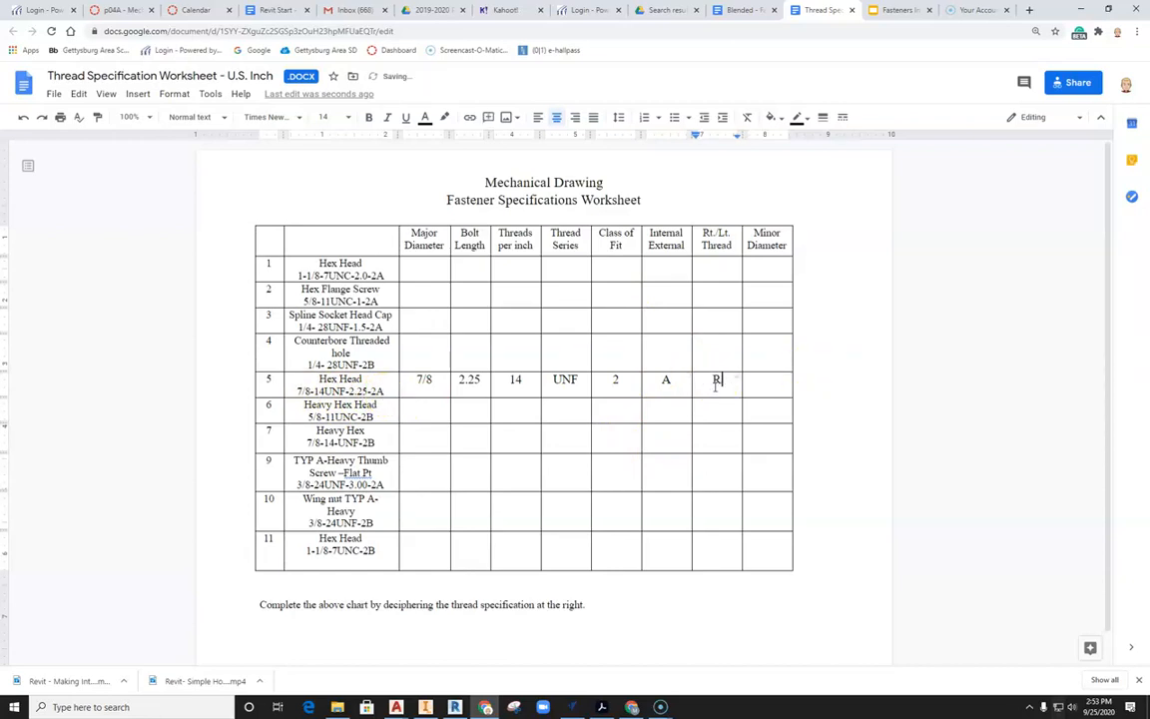
{"action": "type", "text": "t"}
{"action": "left_click", "coordinate": [758, 384]}
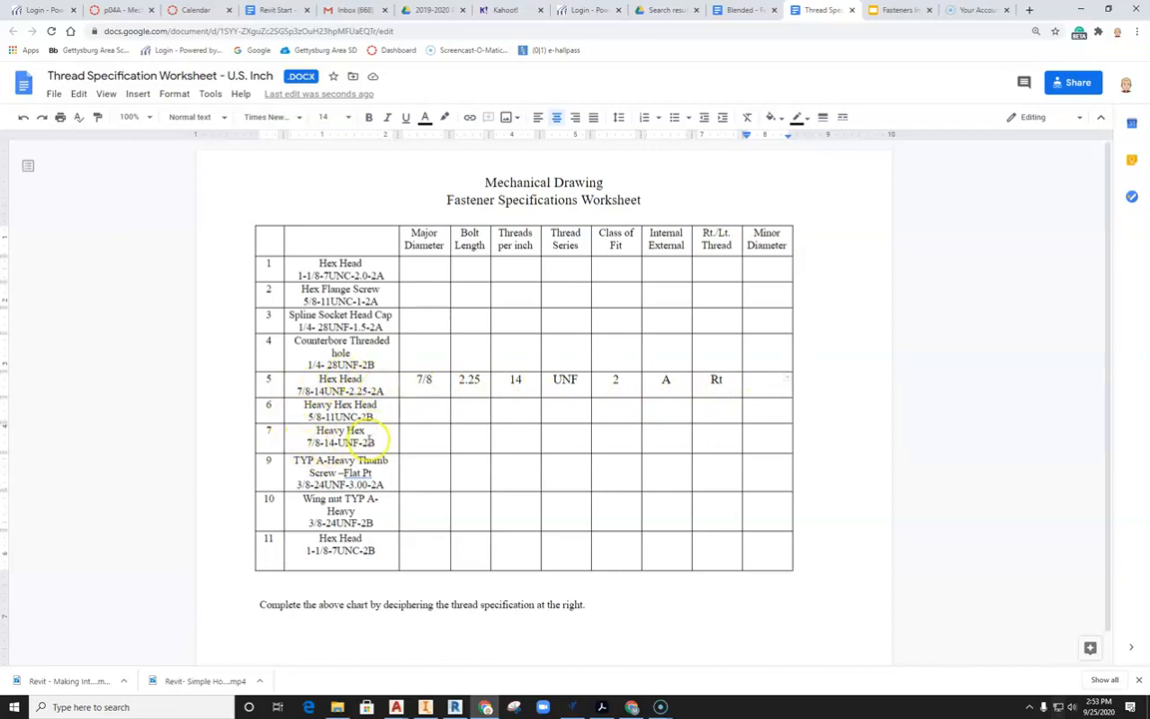
In row 7 (Heavy Hex), enter major diameter 7/8, bolt length na, threads per inch 14 and thread series UNF.
{"action": "left_click", "coordinate": [413, 435]}
{"action": "type", "text": "7/8"}
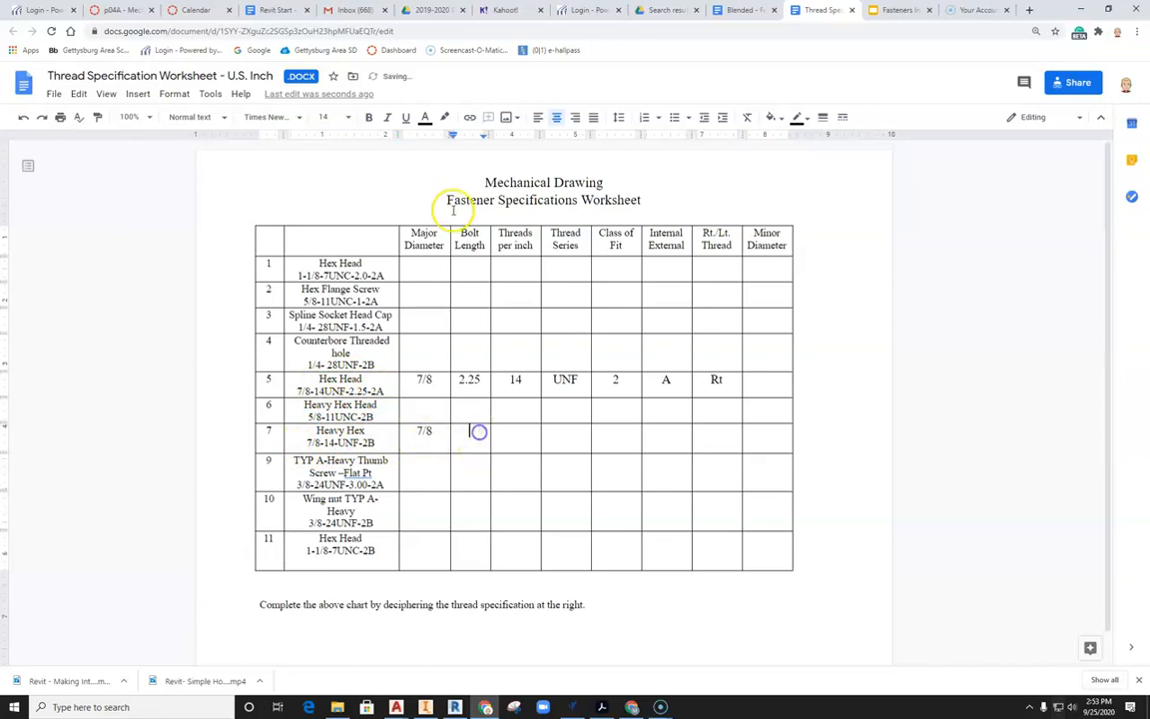
{"action": "left_click", "coordinate": [474, 435]}
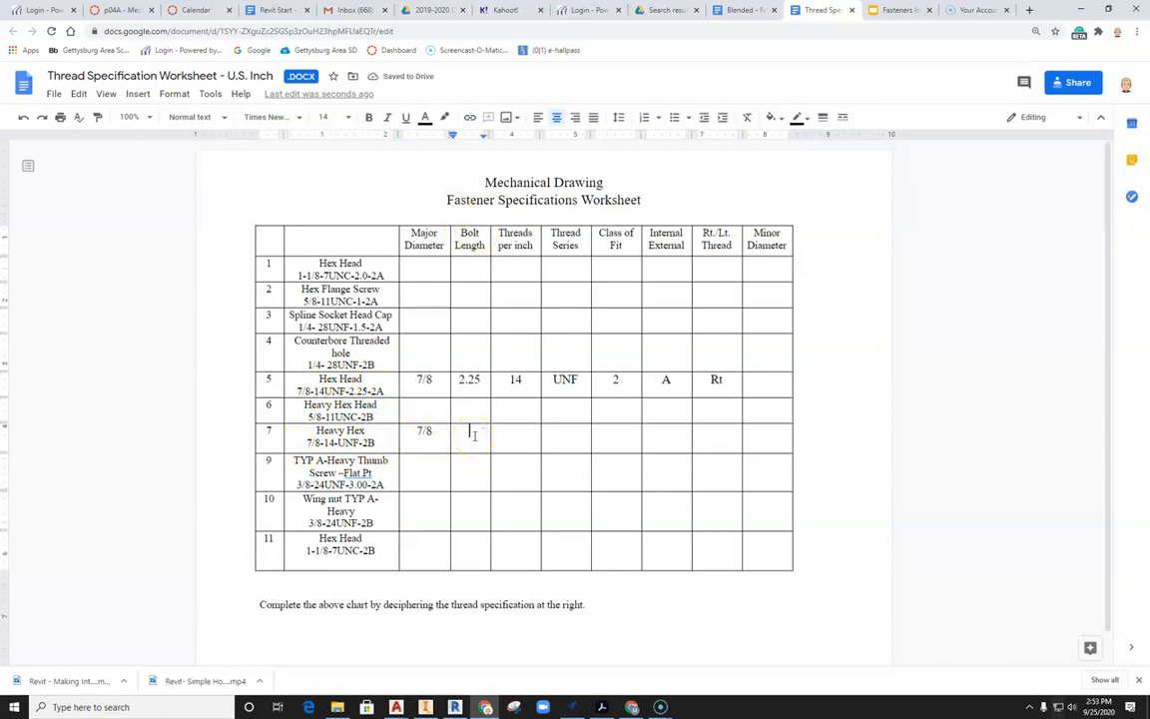
{"action": "type", "text": "na"}
{"action": "left_click", "coordinate": [508, 435]}
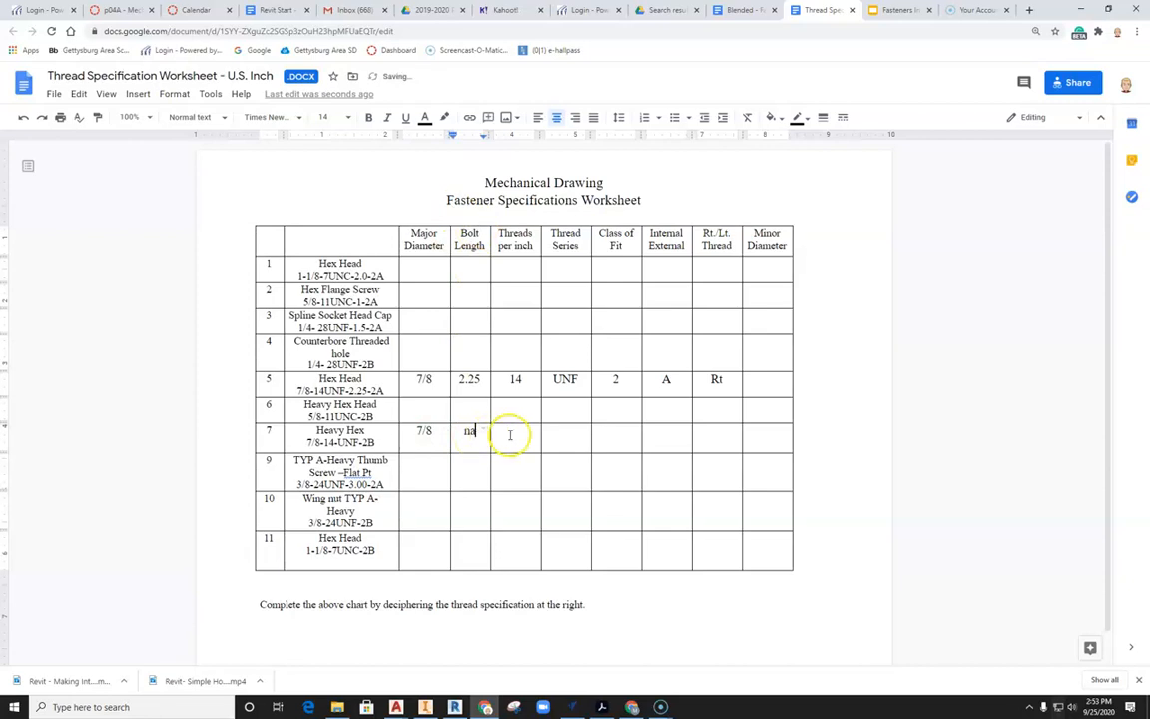
{"action": "type", "text": "14"}
{"action": "left_click", "coordinate": [569, 437]}
{"action": "type", "text": "UNF"}
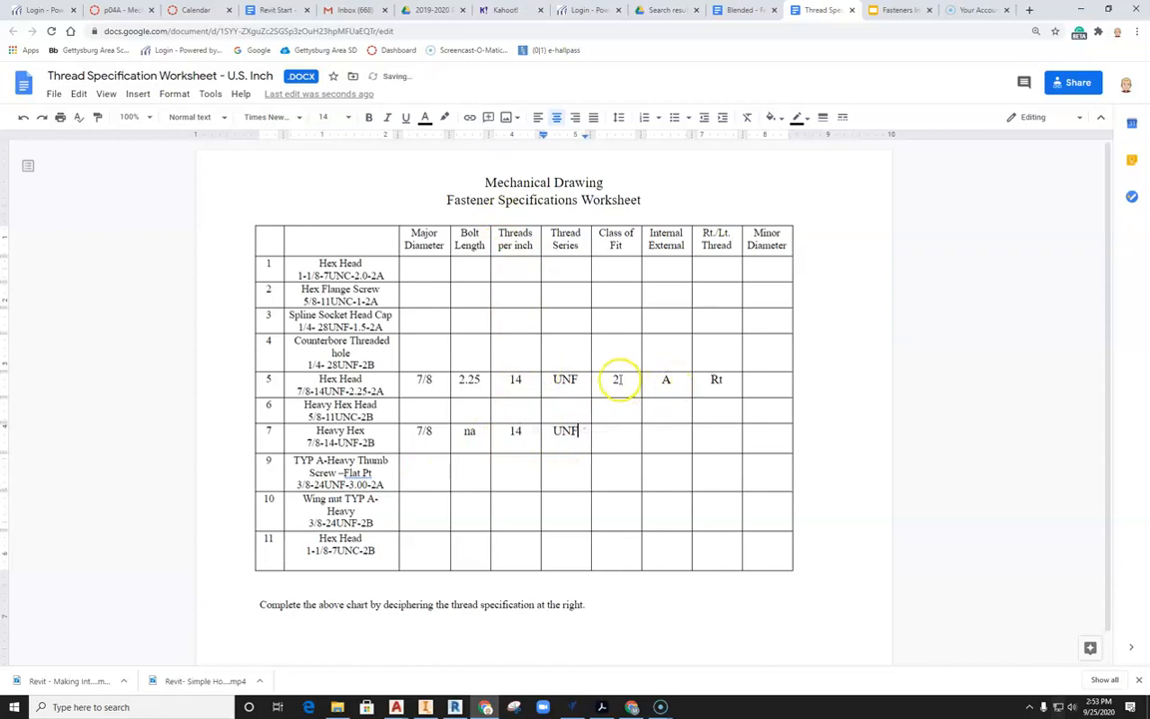
Complete row 7 with class of fit 2, internal/external B and thread direction Rt.
{"action": "left_click", "coordinate": [616, 429]}
{"action": "type", "text": "1"}
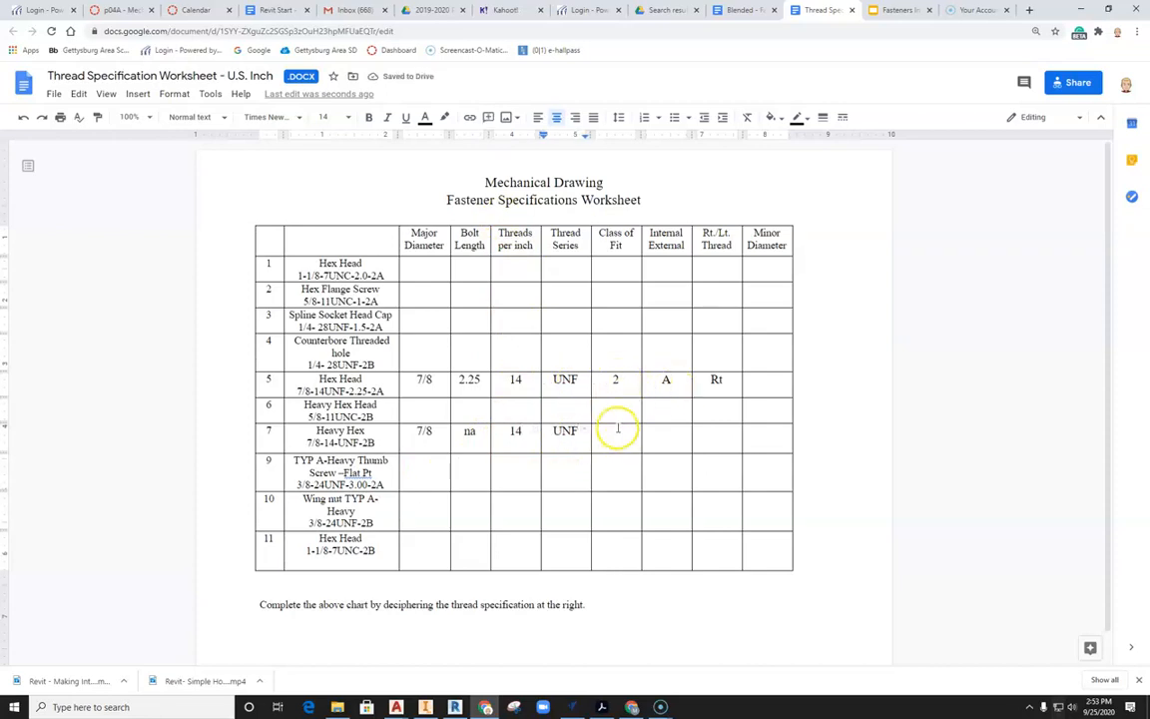
{"action": "type", "text": "2"}
{"action": "left_click", "coordinate": [668, 429]}
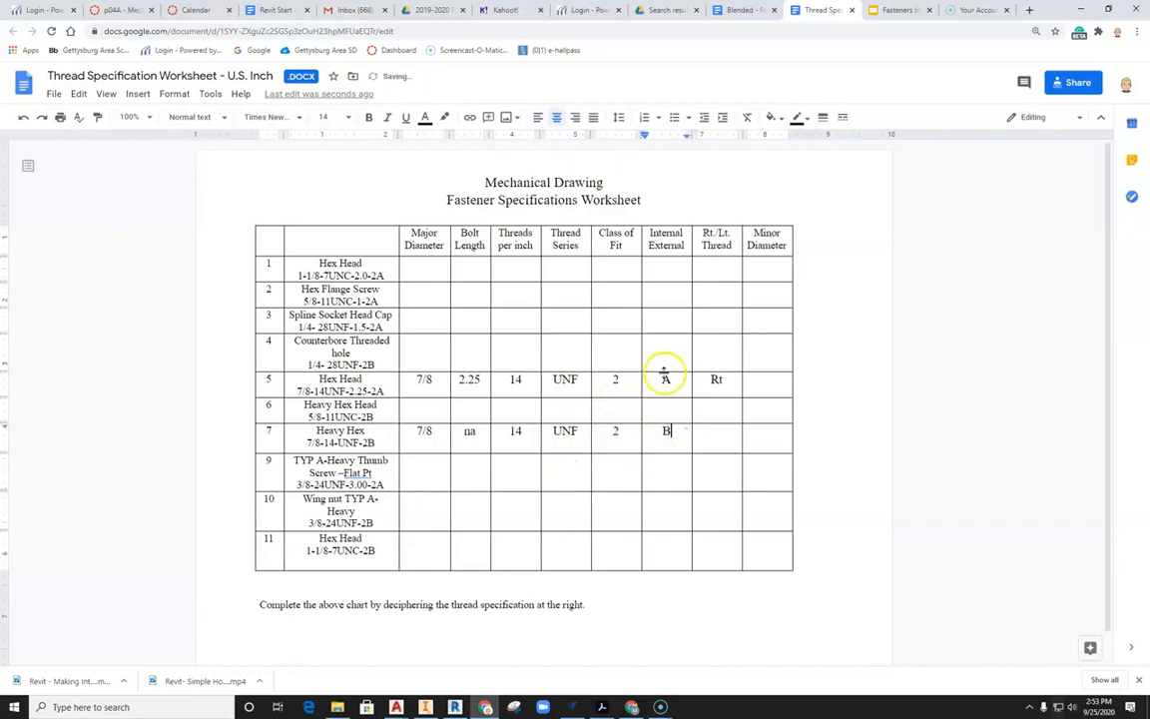
{"action": "left_click", "coordinate": [715, 430]}
{"action": "type", "text": "Rt"}
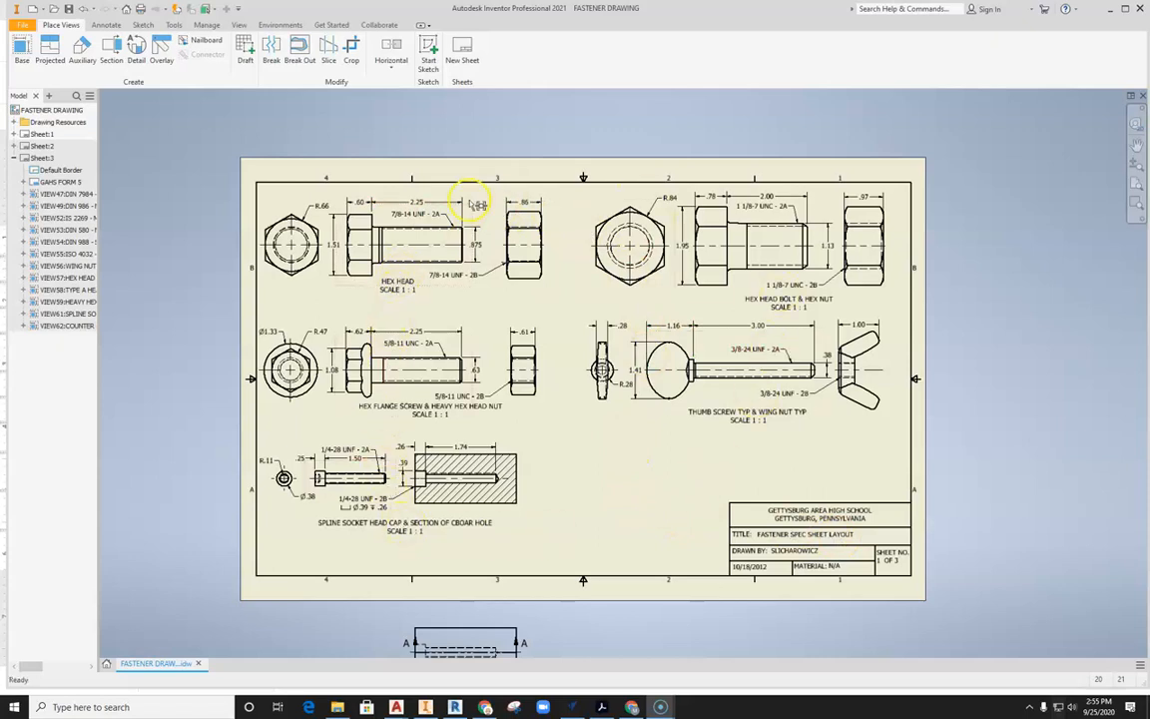
Examine the dimensioned 7/8-14 UNF hex head bolt and its mating nut on the Inventor fastener drawing sheet.
{"action": "scroll", "coordinate": [389, 250], "scroll_direction": "down", "scroll_amount": 2}
{"action": "scroll", "coordinate": [399, 244], "scroll_direction": "up", "scroll_amount": 6}
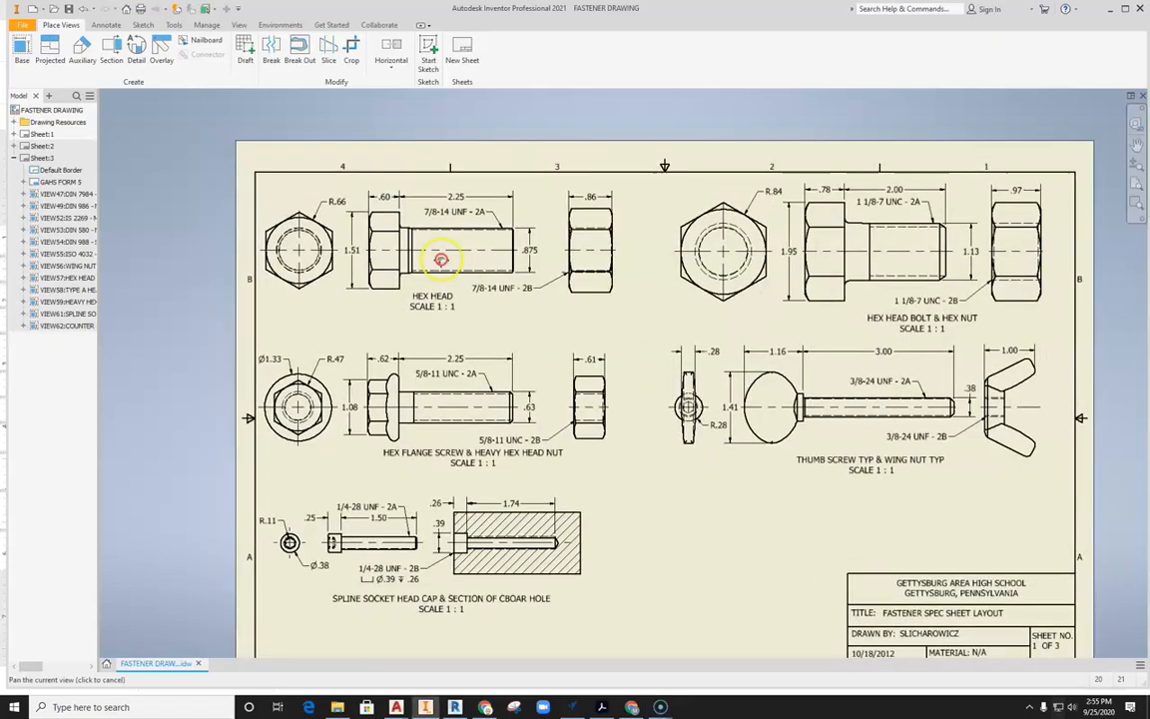
{"action": "middle_click_drag", "start_coordinate": [570, 328], "coordinate": [541, 377]}
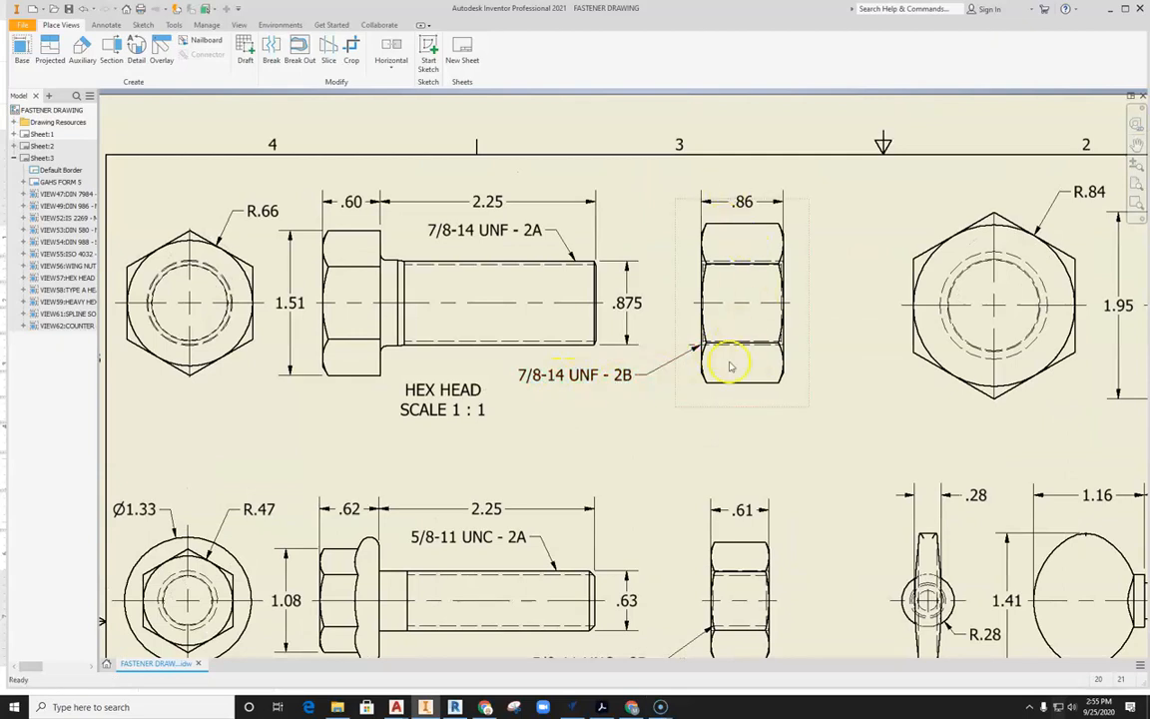
{"action": "scroll", "coordinate": [734, 330], "scroll_direction": "down", "scroll_amount": 2}
{"action": "middle_click_drag", "start_coordinate": [595, 276], "coordinate": [519, 301]}
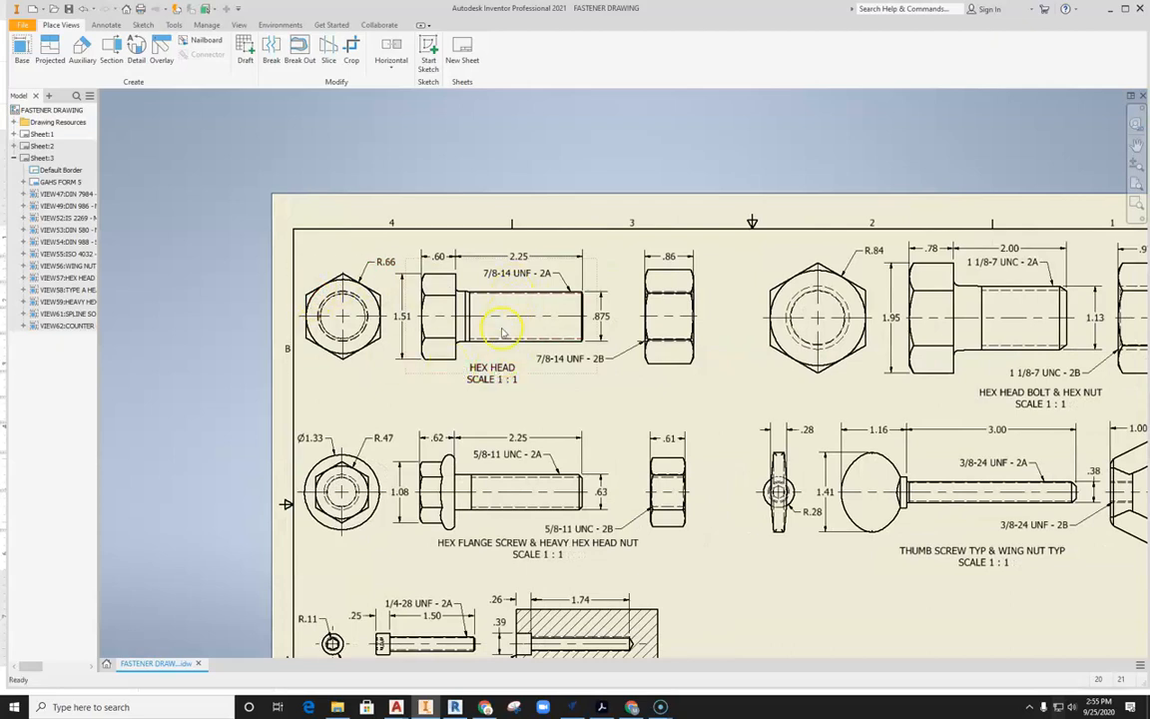
{"action": "middle_click_drag", "start_coordinate": [605, 368], "coordinate": [529, 345]}
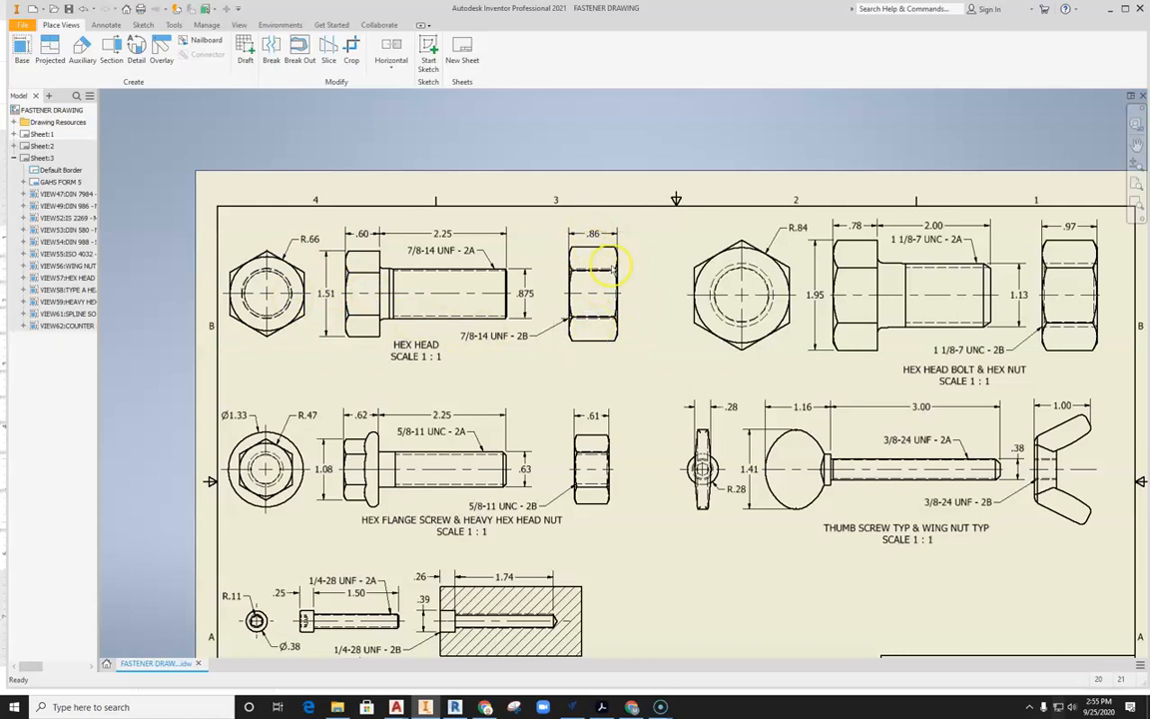
{"action": "middle_click_drag", "start_coordinate": [468, 375], "coordinate": [456, 374]}
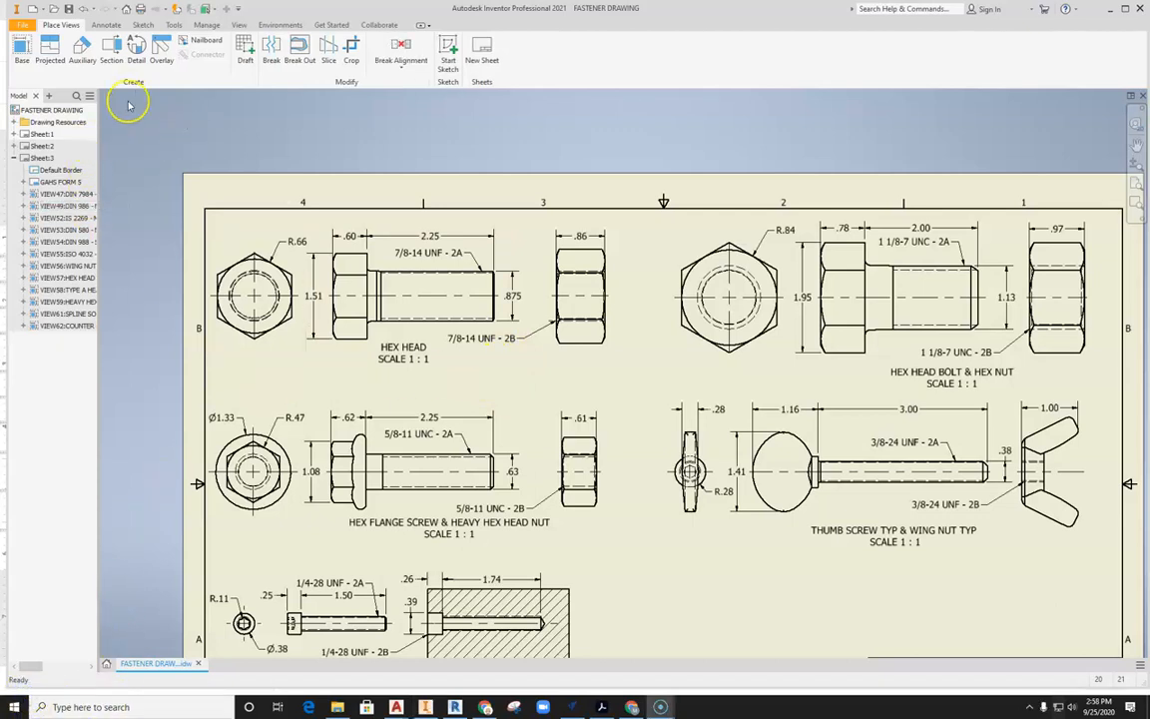
Start opening a part from the Content Center.
{"action": "left_click", "coordinate": [22, 25]}
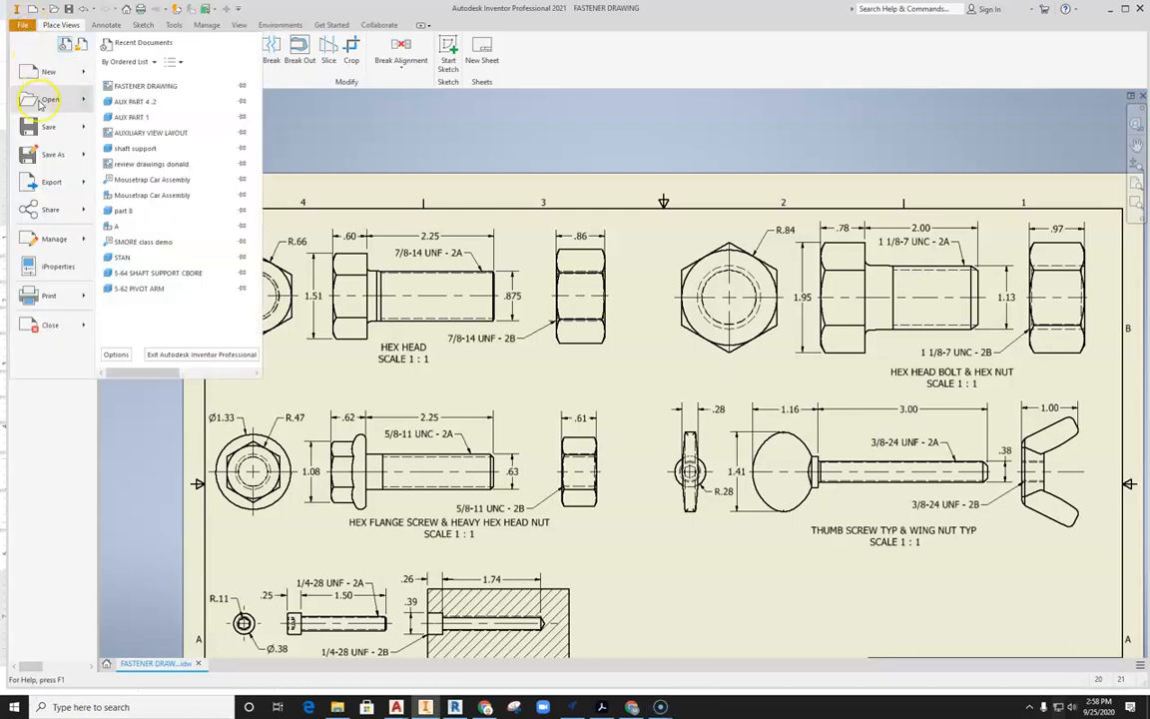
{"action": "mouse_move", "coordinate": [41, 106]}
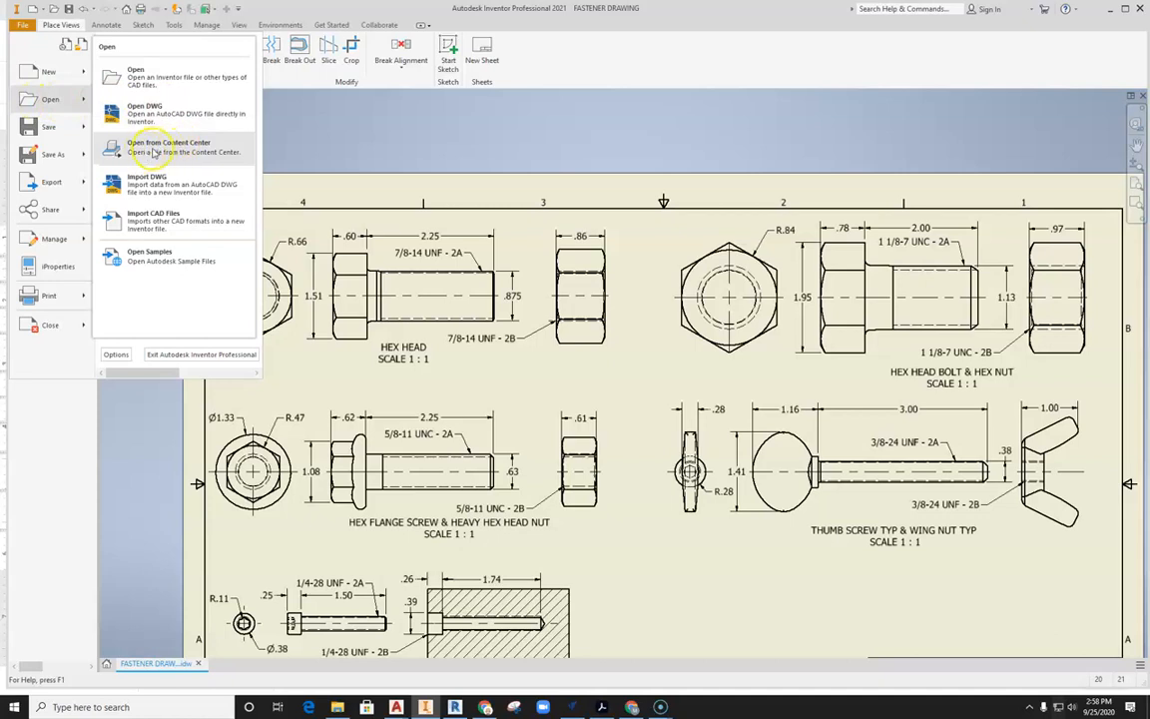
{"action": "left_click", "coordinate": [191, 148]}
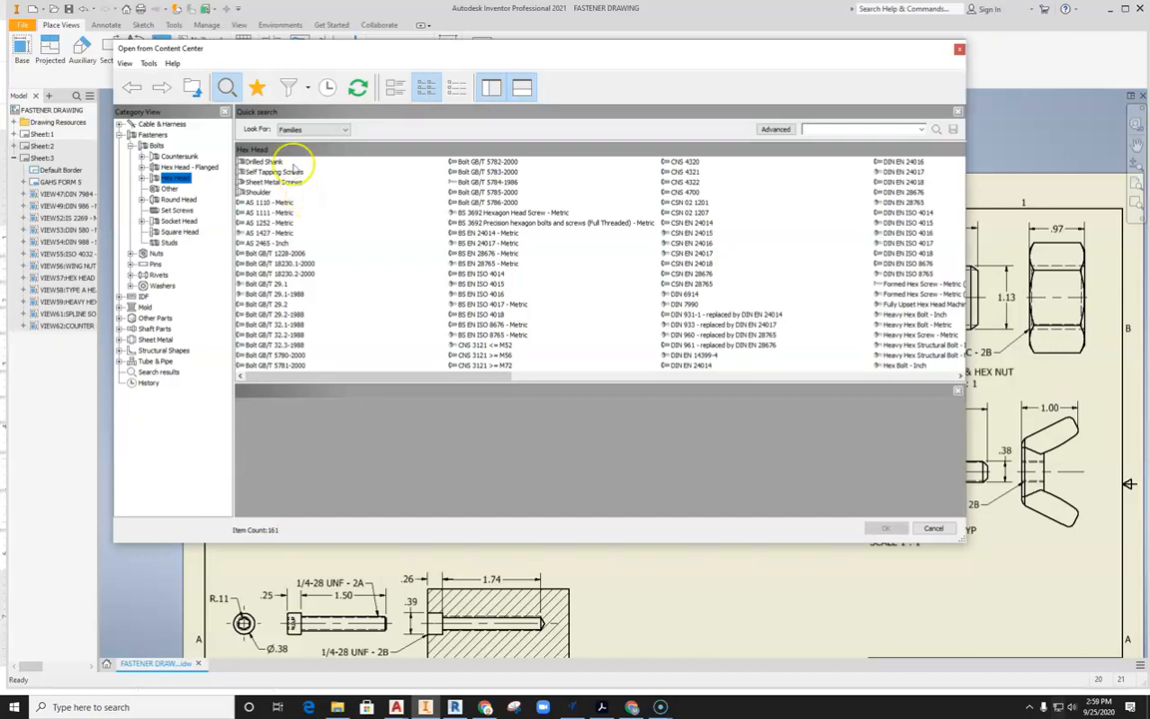
Browse the Fasteners category to Bolts and expand its Hex Head subcategory.
{"action": "left_click", "coordinate": [130, 145]}
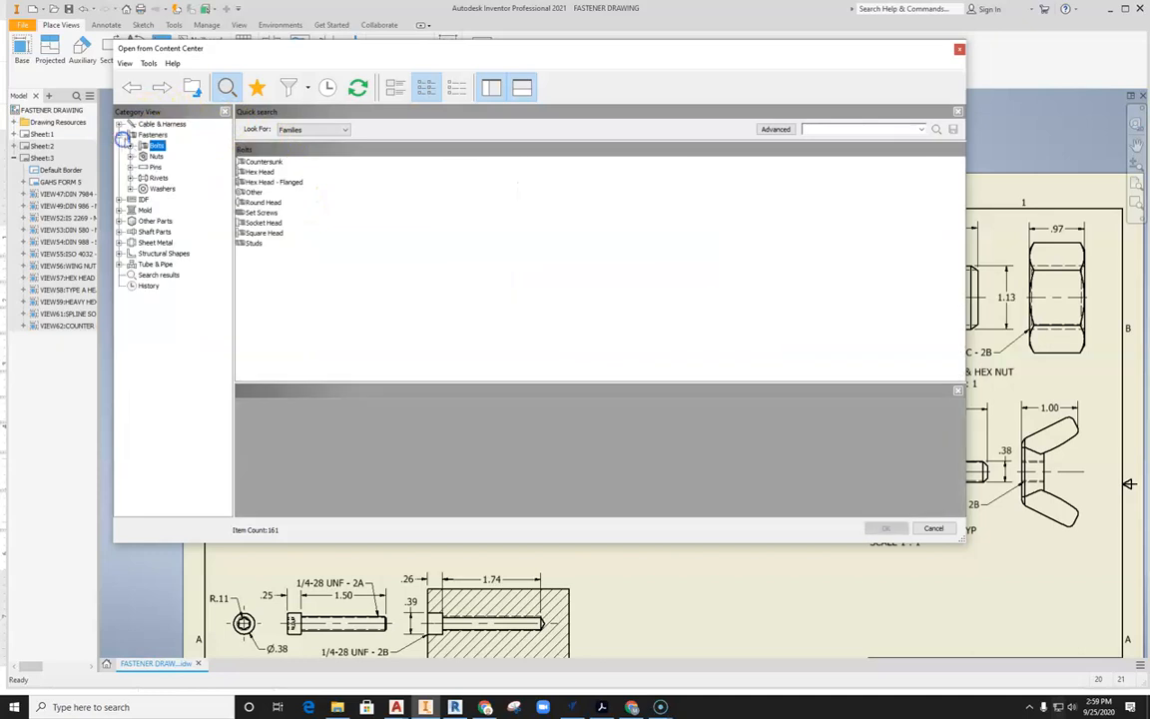
{"action": "left_click", "coordinate": [120, 135]}
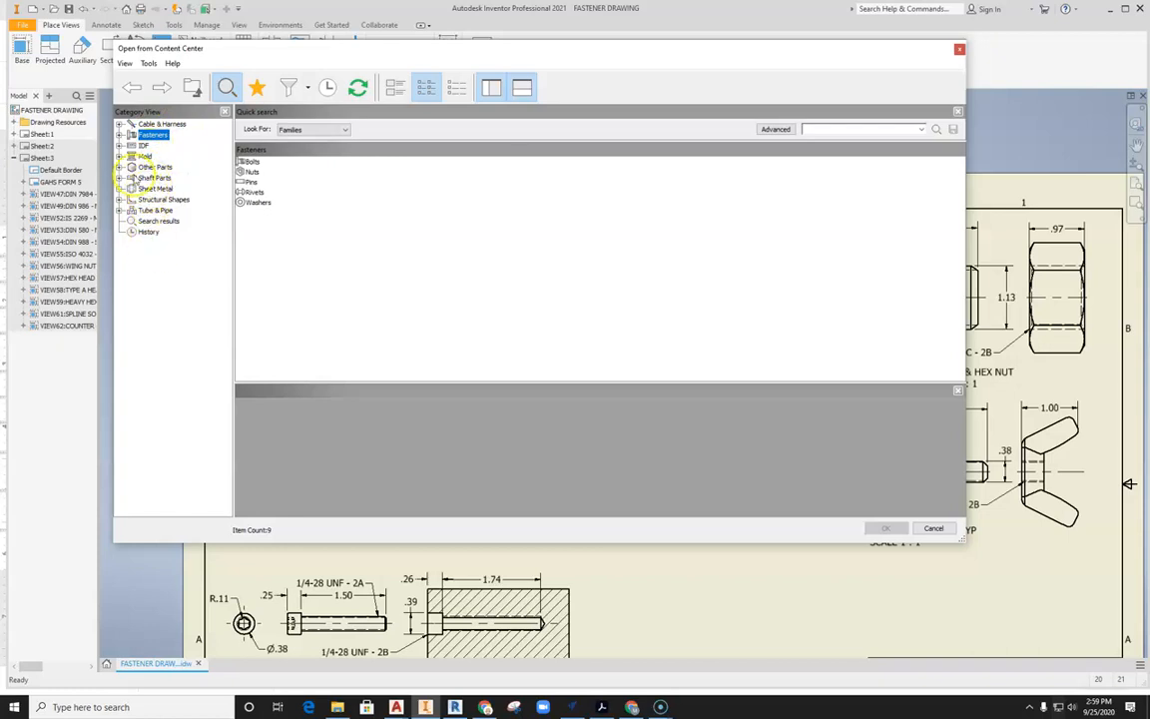
{"action": "left_click", "coordinate": [120, 135]}
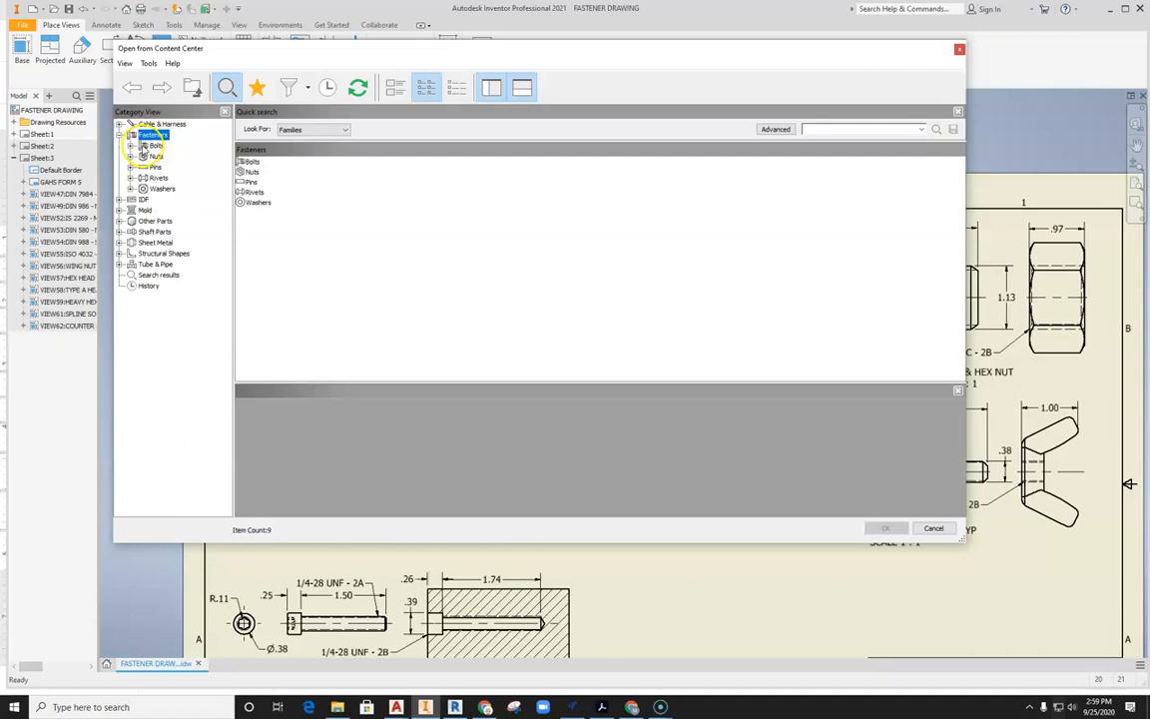
{"action": "left_click", "coordinate": [131, 145]}
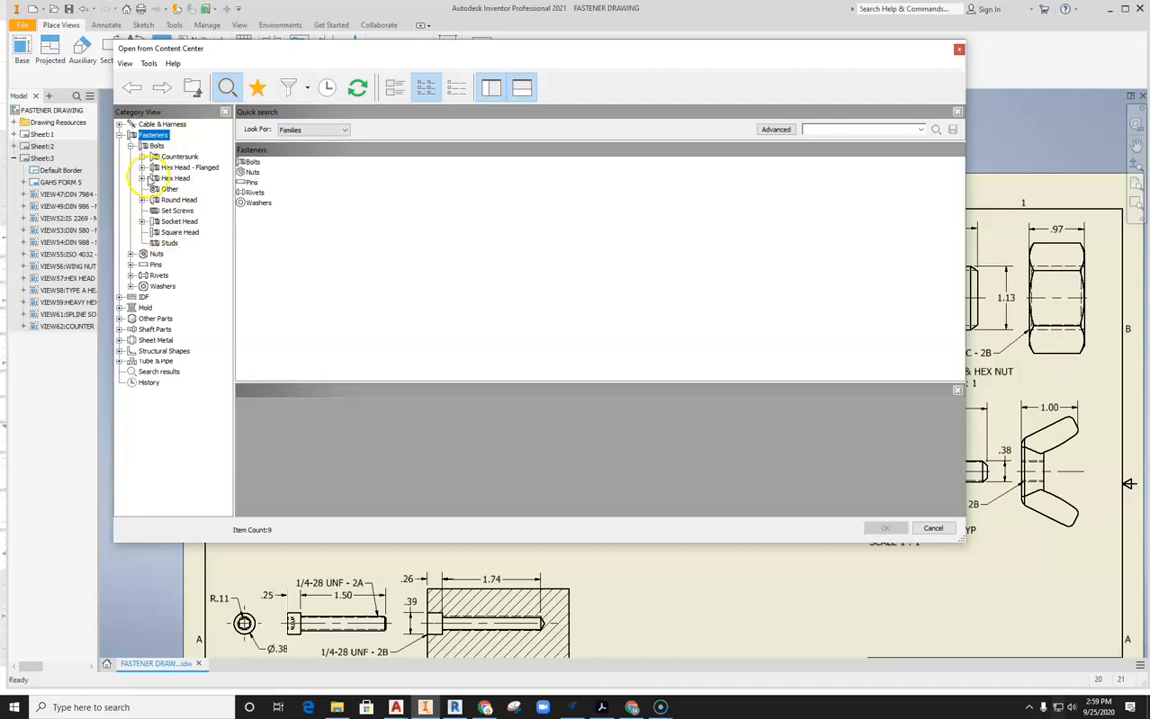
{"action": "left_click", "coordinate": [143, 178]}
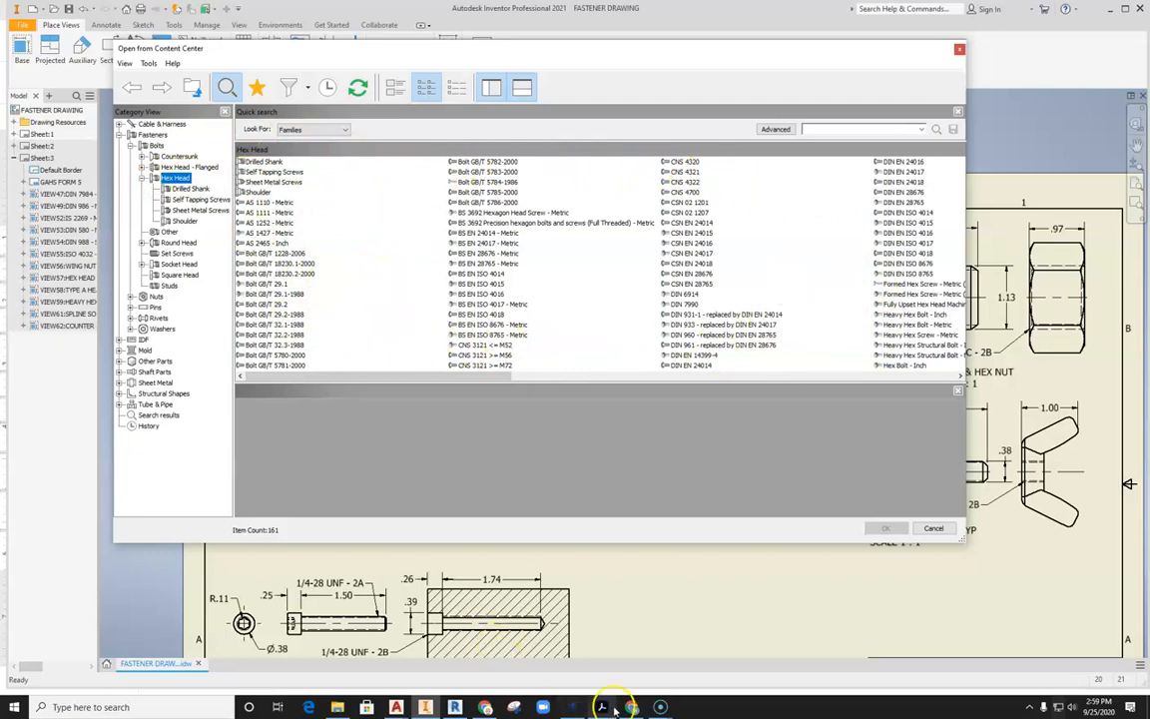
Check the row 5 bolt specification in the worksheet, and select the Hex Bolt - Inch family in Inventor's Content Center with an enlarged size table.
{"action": "left_click", "coordinate": [485, 707]}
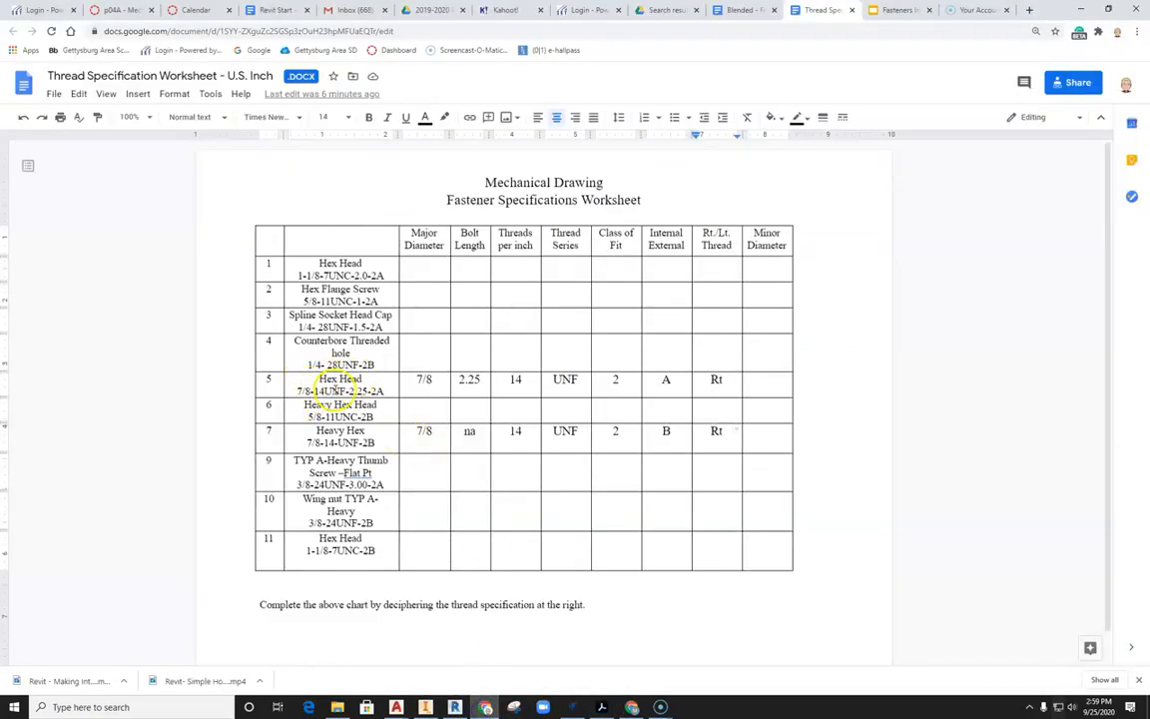
{"action": "left_click", "coordinate": [425, 705]}
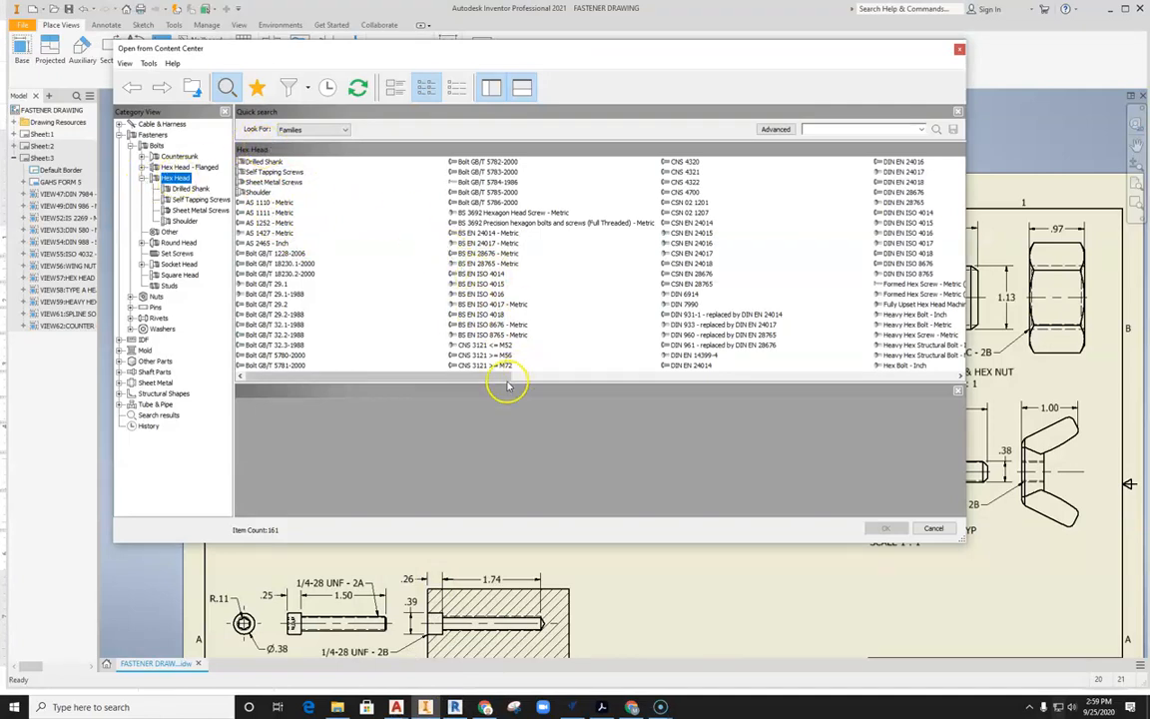
{"action": "left_click_drag", "start_coordinate": [531, 377], "coordinate": [598, 376]}
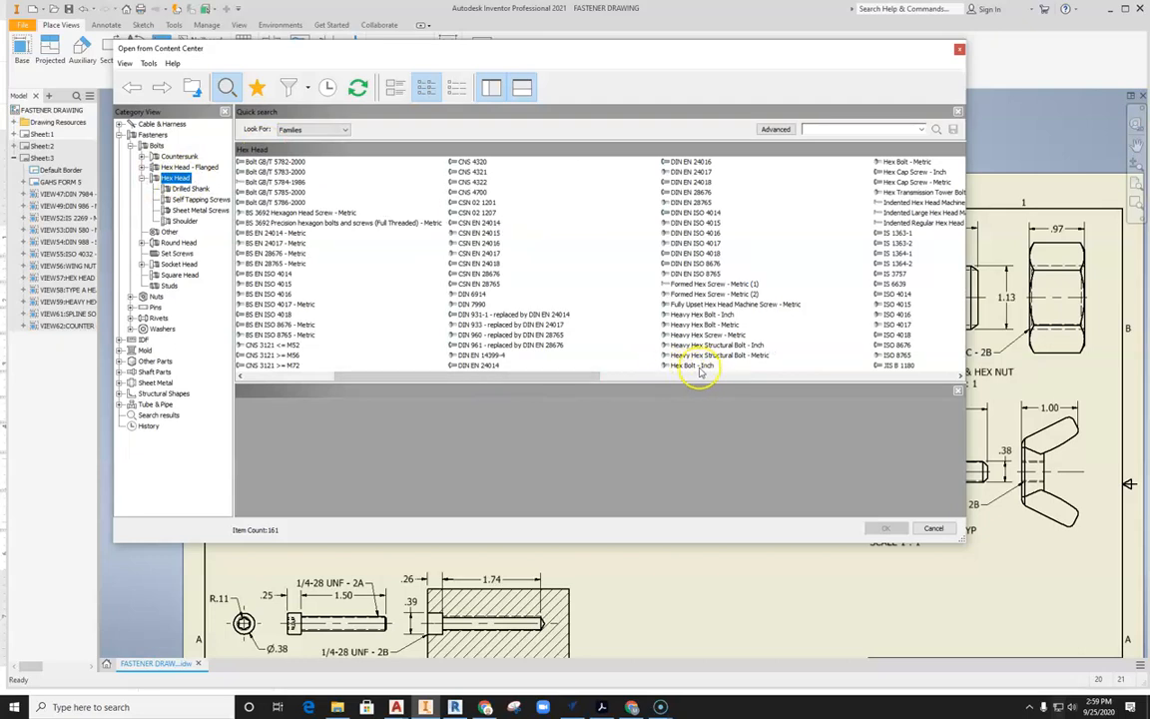
{"action": "left_click", "coordinate": [699, 368]}
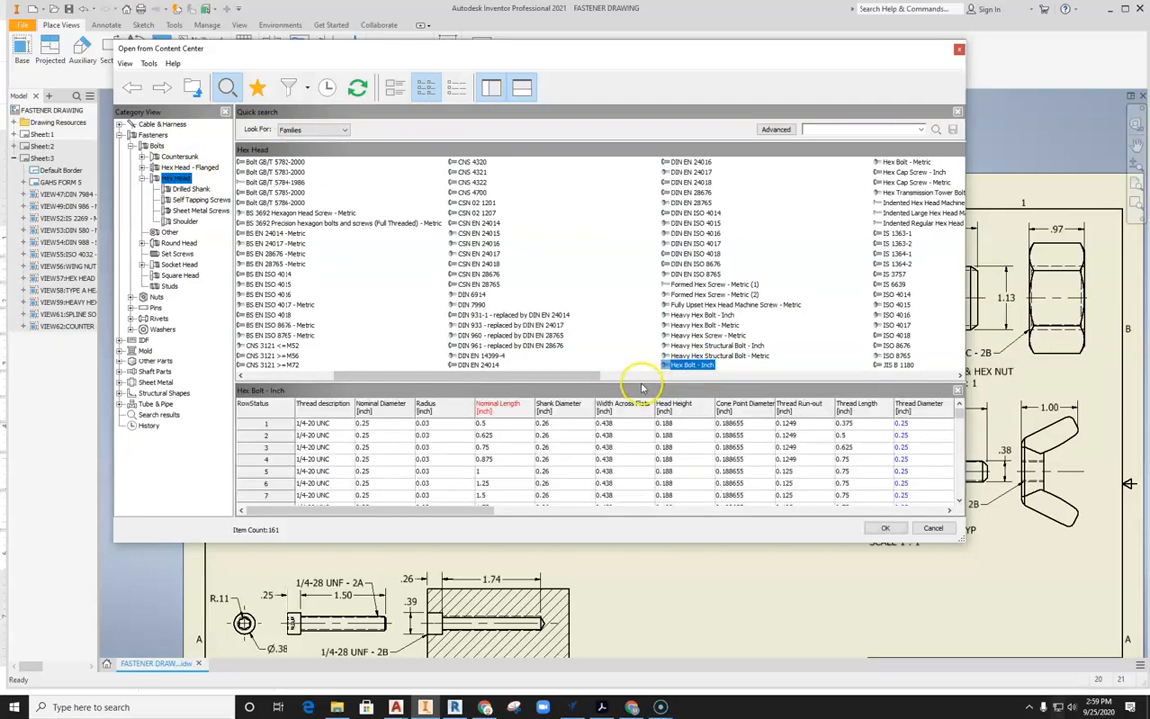
{"action": "left_click_drag", "start_coordinate": [639, 382], "coordinate": [644, 315]}
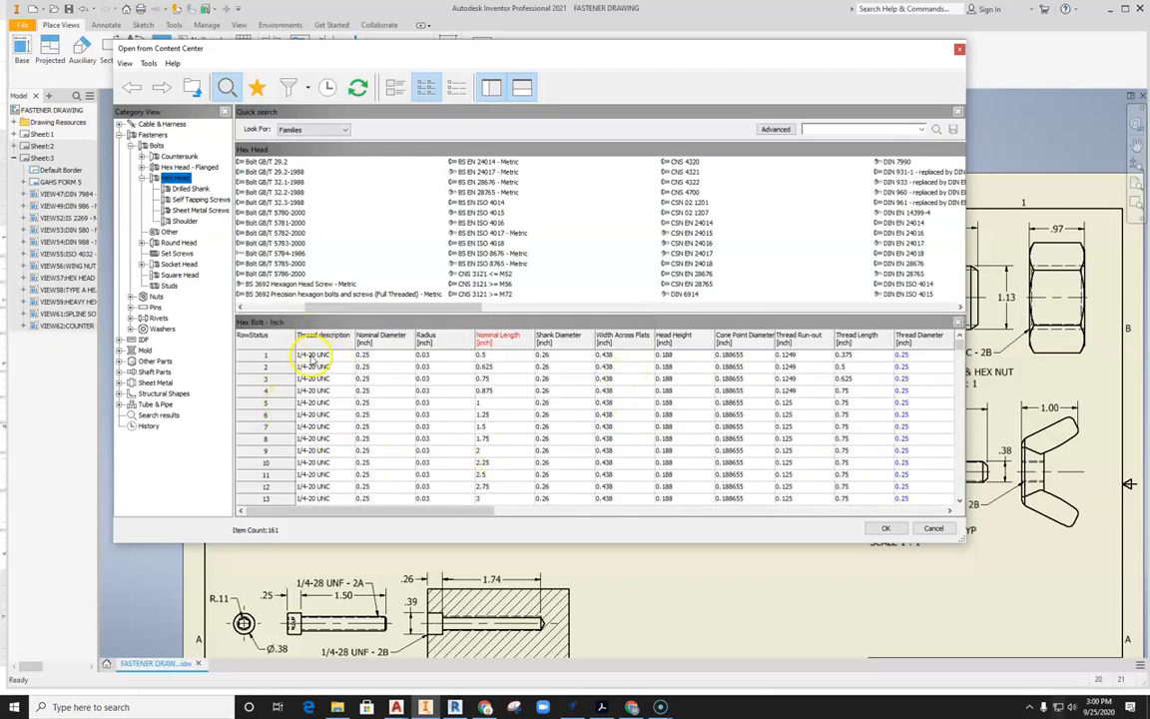
Locate the 7/8-14 UNF rows in the Hex Bolt - Inch table and recheck the required bolt length in the worksheet.
{"action": "left_click_drag", "start_coordinate": [961, 348], "coordinate": [960, 407]}
{"action": "scroll", "coordinate": [446, 453], "scroll_direction": "up", "scroll_amount": 6}
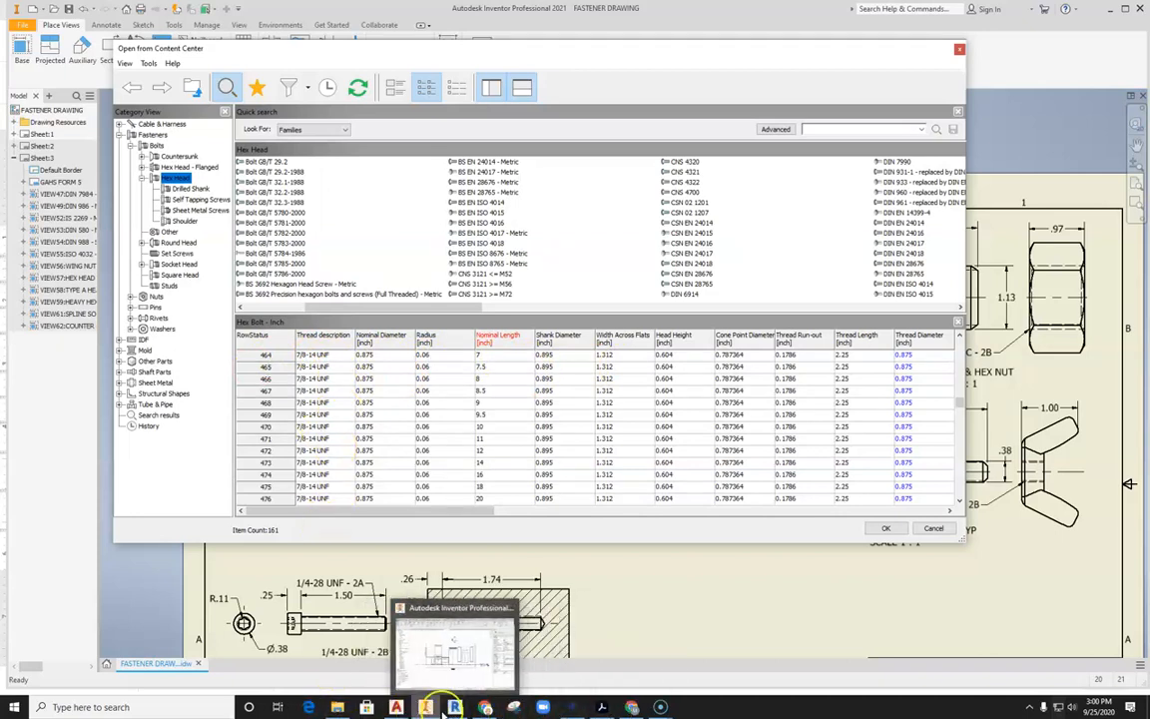
{"action": "left_click", "coordinate": [484, 684]}
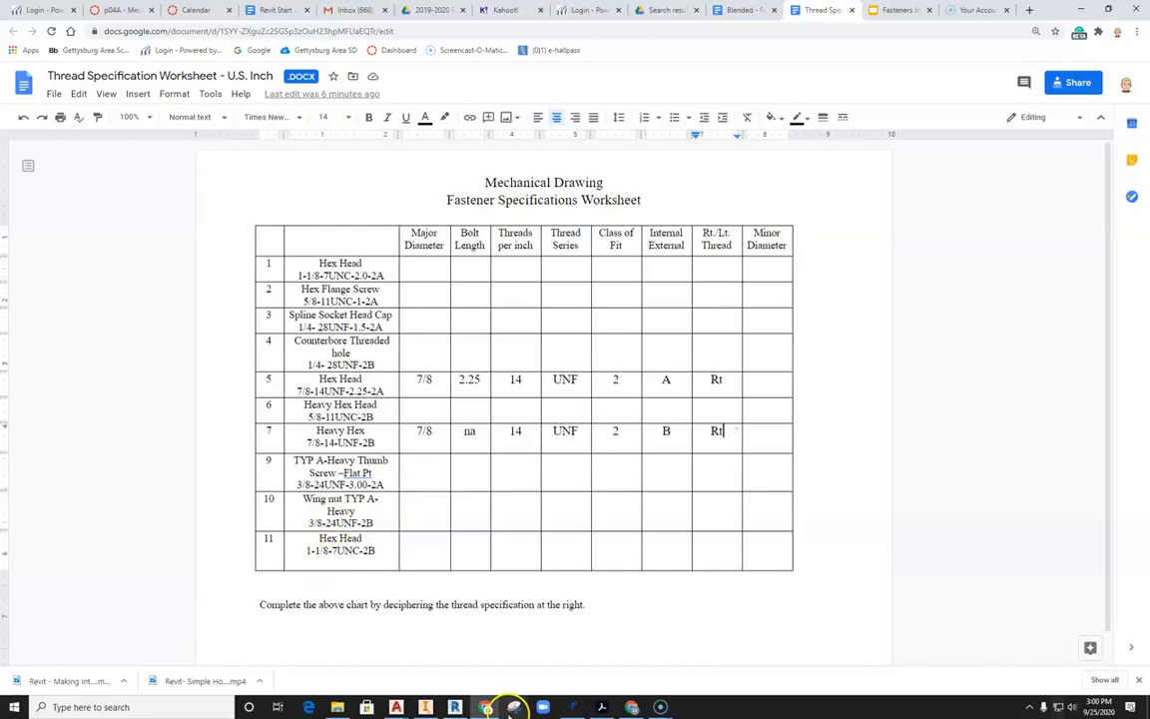
{"action": "left_click", "coordinate": [424, 707]}
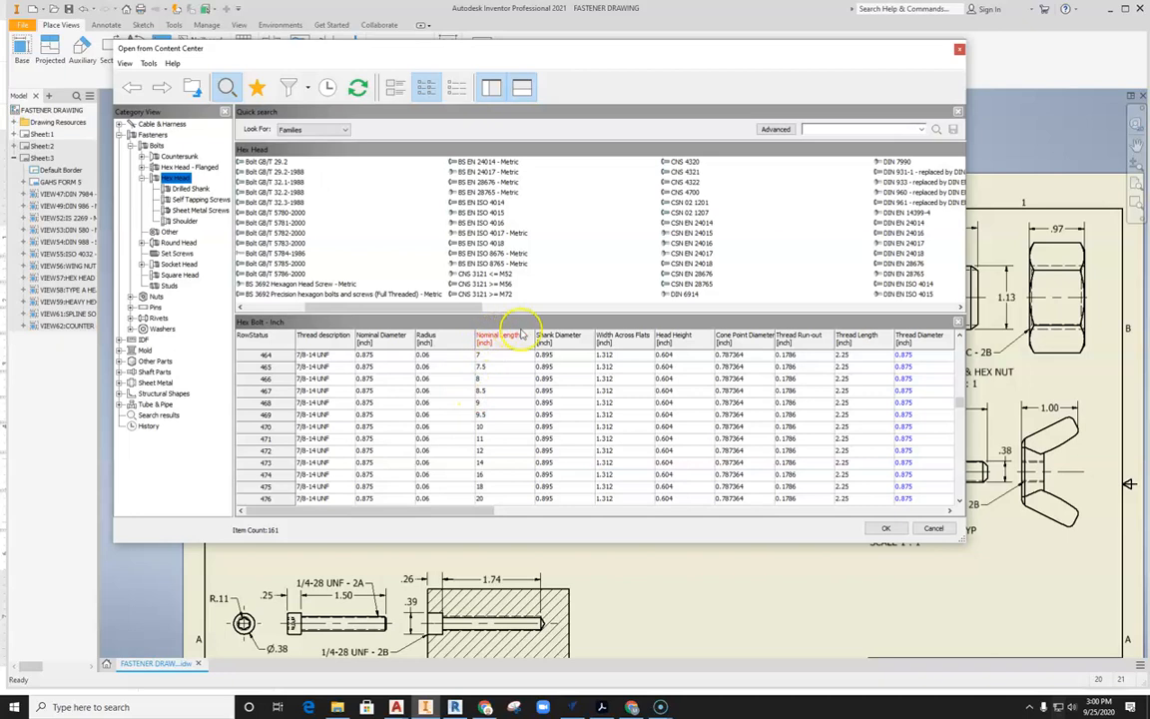
Select the 7/8-14 UNF row with a nominal length of 2.5 inches.
{"action": "left_click", "coordinate": [958, 340]}
{"action": "left_click", "coordinate": [958, 339]}
{"action": "left_click", "coordinate": [959, 339]}
{"action": "left_click", "coordinate": [959, 339]}
{"action": "left_click", "coordinate": [959, 340]}
{"action": "left_click", "coordinate": [958, 340]}
{"action": "left_click", "coordinate": [958, 339]}
{"action": "left_click", "coordinate": [958, 340]}
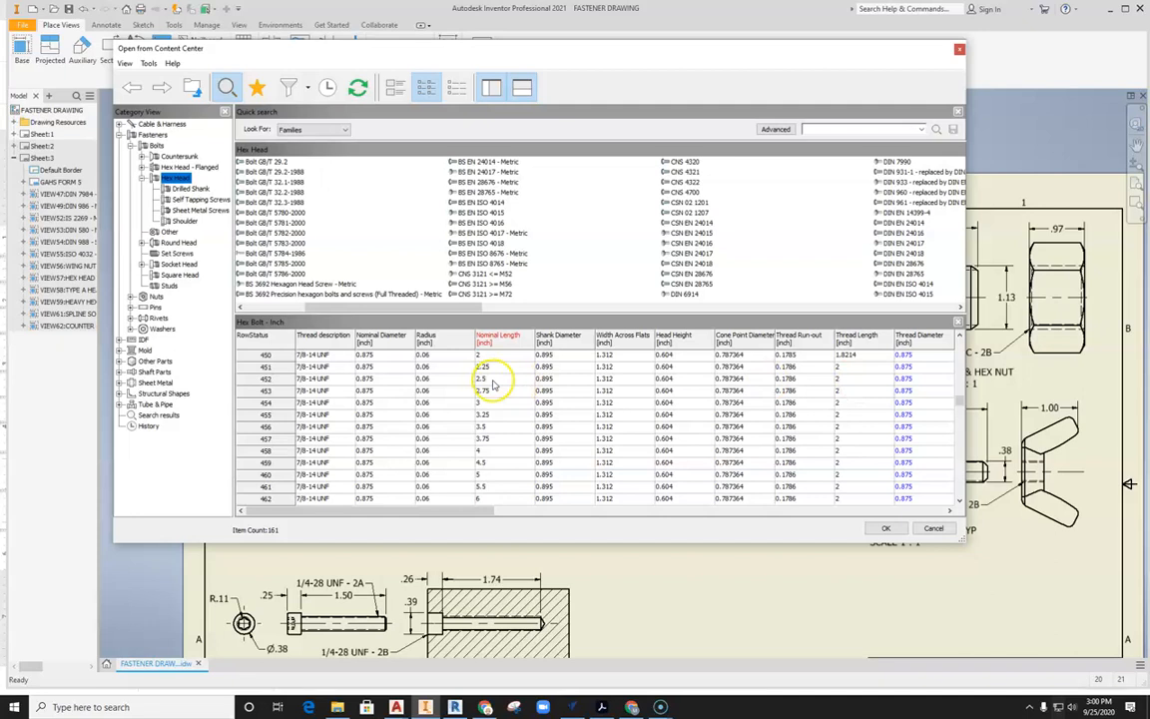
{"action": "left_click", "coordinate": [266, 379]}
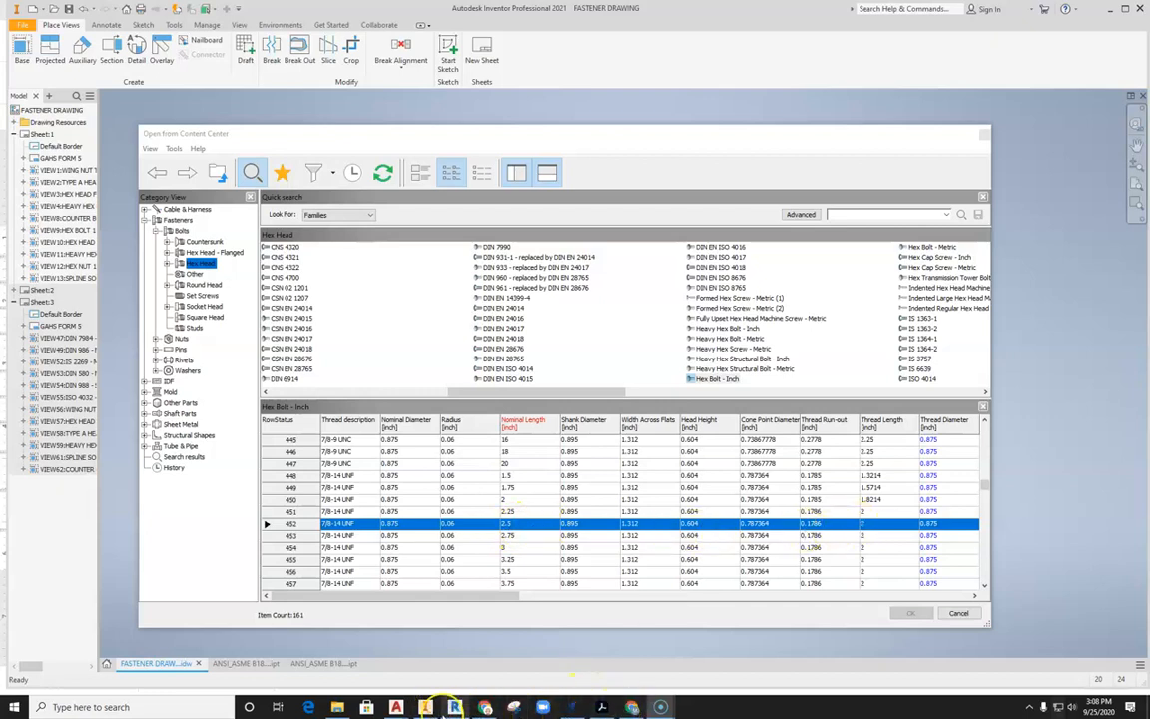
Recheck row 5 of the worksheet and open the 7/8-14 UNF hex bolt with a nominal length of 2.25 inches in Inventor.
{"action": "left_click", "coordinate": [485, 707]}
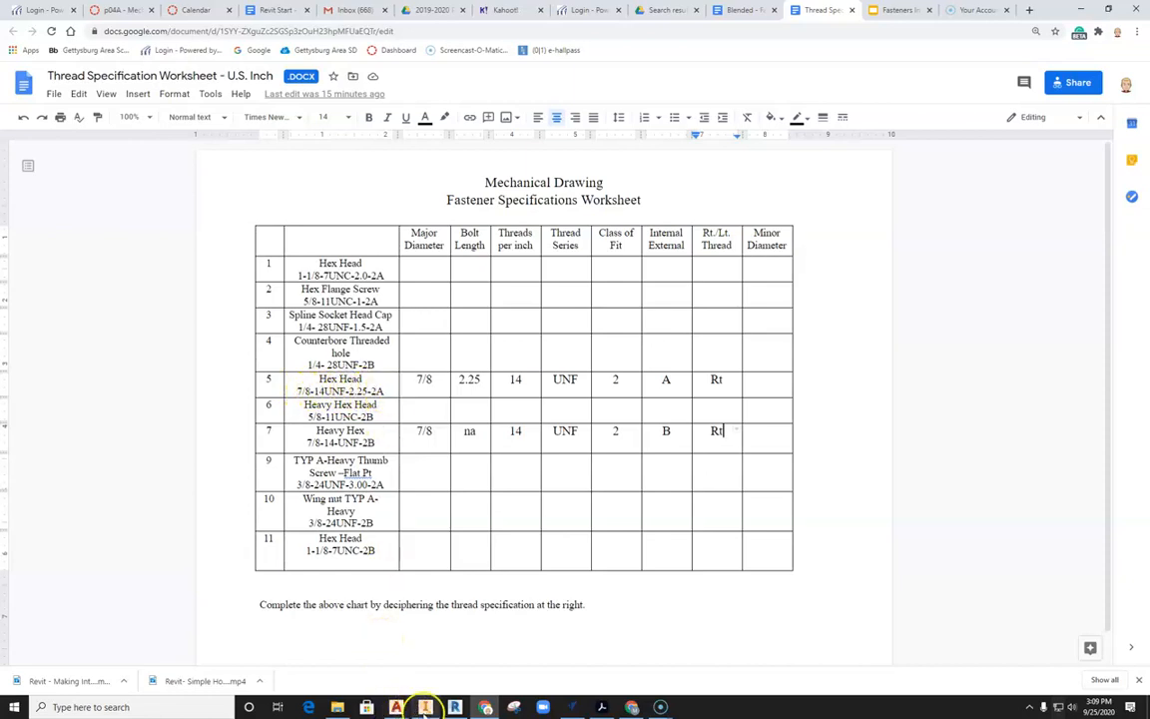
{"action": "mouse_move", "coordinate": [425, 707]}
{"action": "left_click", "coordinate": [436, 674]}
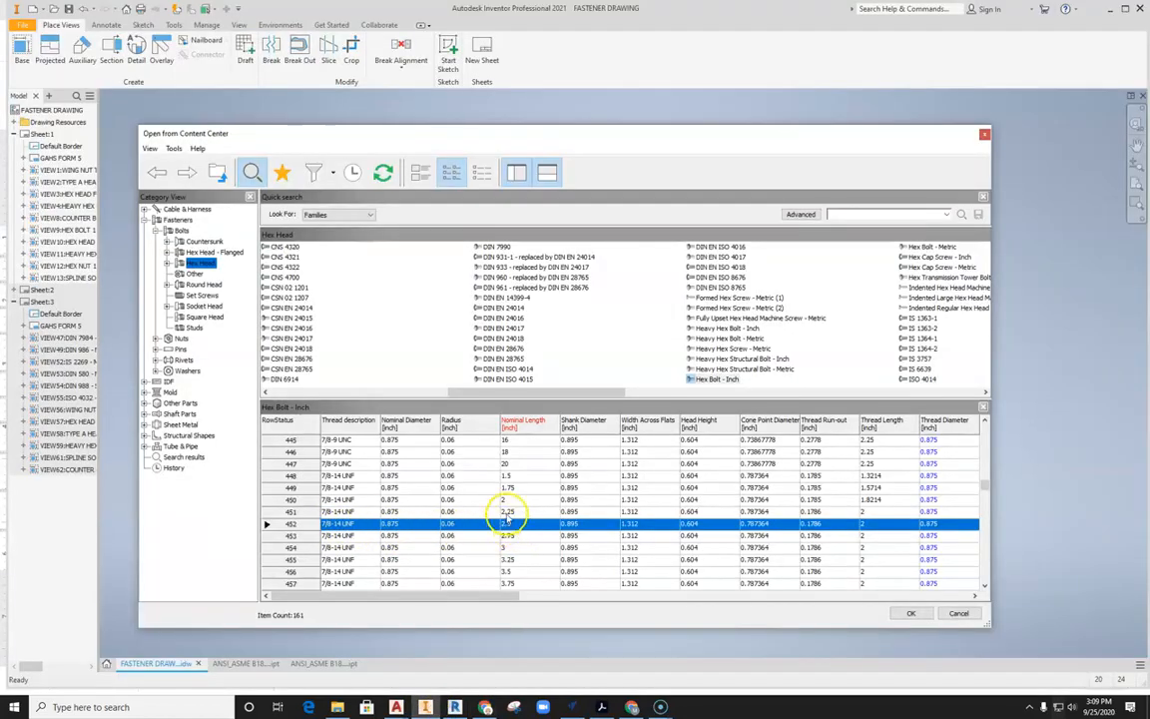
{"action": "left_click", "coordinate": [302, 511]}
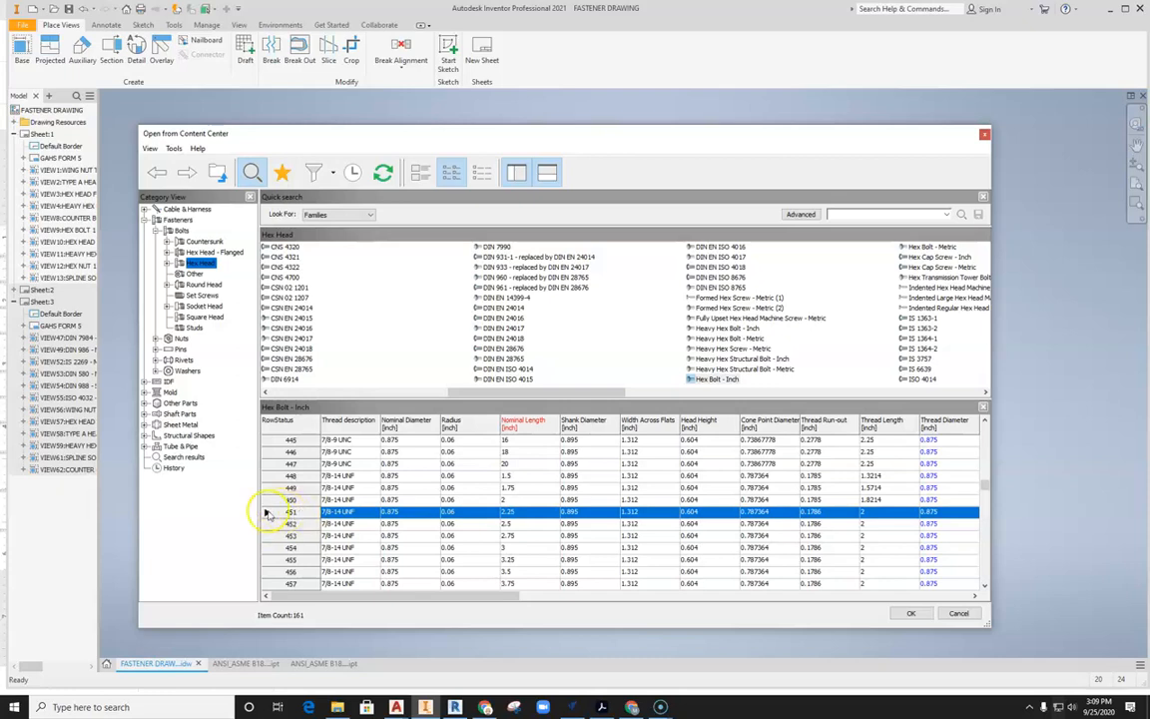
{"action": "left_click", "coordinate": [914, 613]}
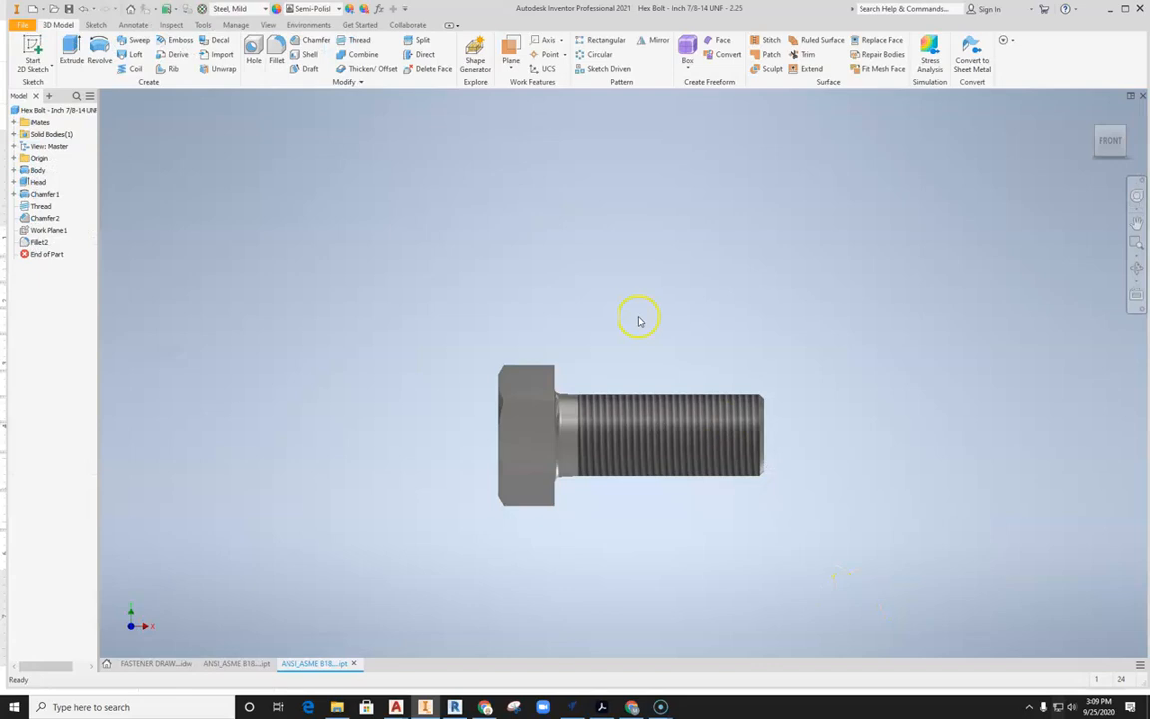
Close the 2.5-inch hex bolt part and show the 2.25-inch bolt in an isometric view.
{"action": "left_click", "coordinate": [236, 663]}
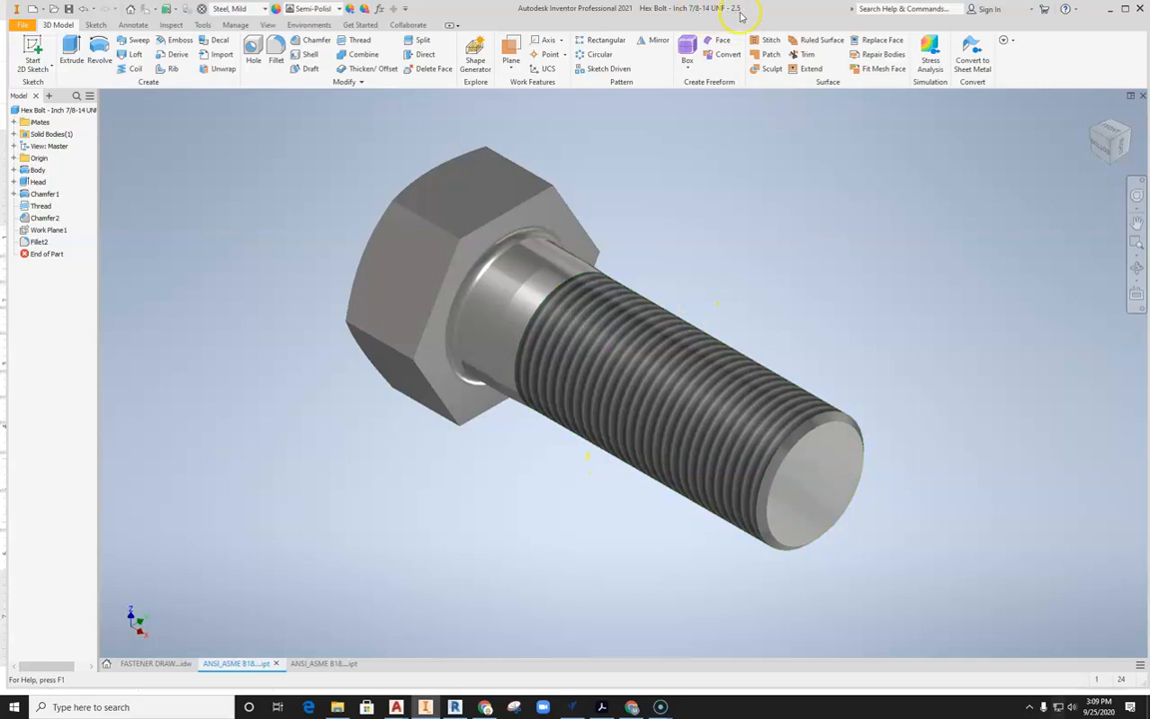
{"action": "left_click", "coordinate": [1142, 95]}
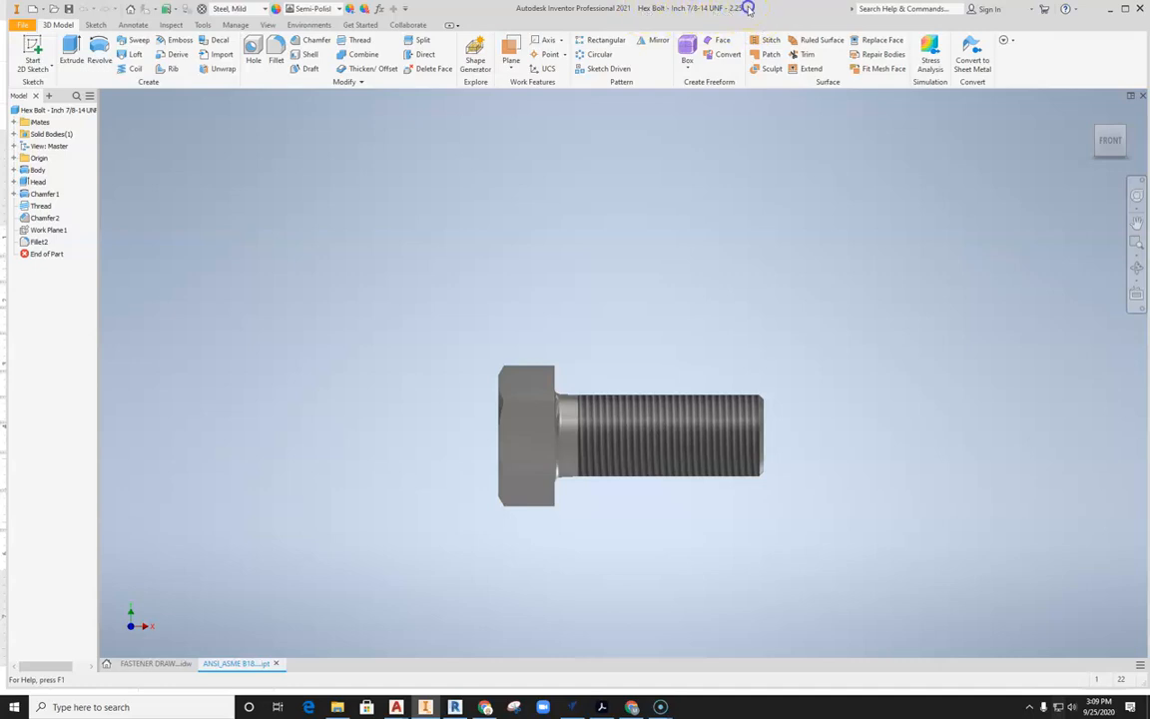
{"action": "left_click", "coordinate": [1124, 127]}
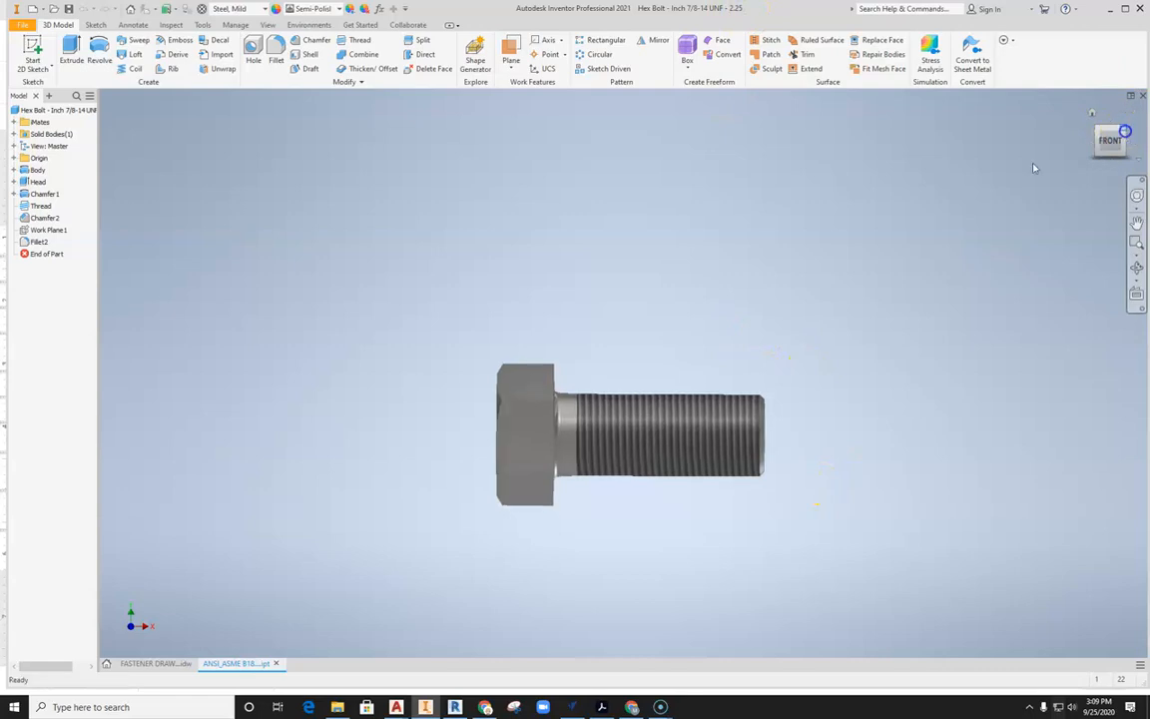
{"action": "scroll", "coordinate": [700, 285], "scroll_direction": "down", "scroll_amount": 3}
{"action": "scroll", "coordinate": [699, 286], "scroll_direction": "up", "scroll_amount": 3}
{"action": "middle_click_drag", "start_coordinate": [700, 285], "coordinate": [650, 260]}
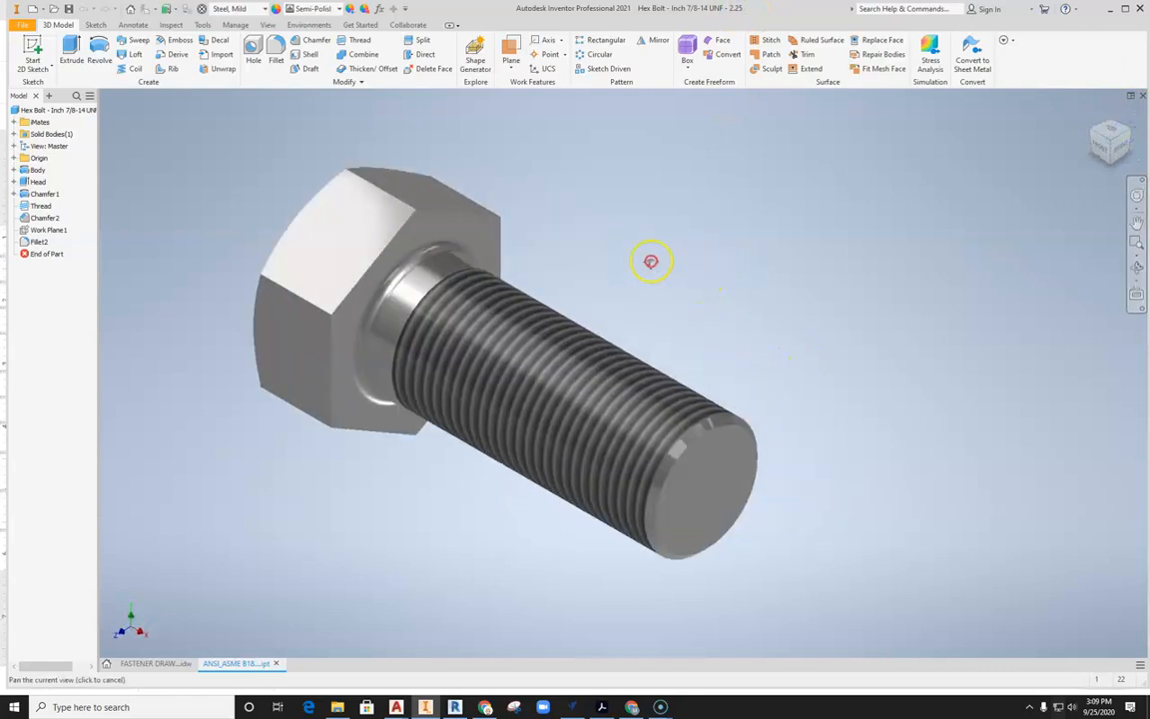
Reopen the Content Center at the Hex category under Nuts, and check the row 7 nut specification in the worksheet.
{"action": "left_click", "coordinate": [26, 24]}
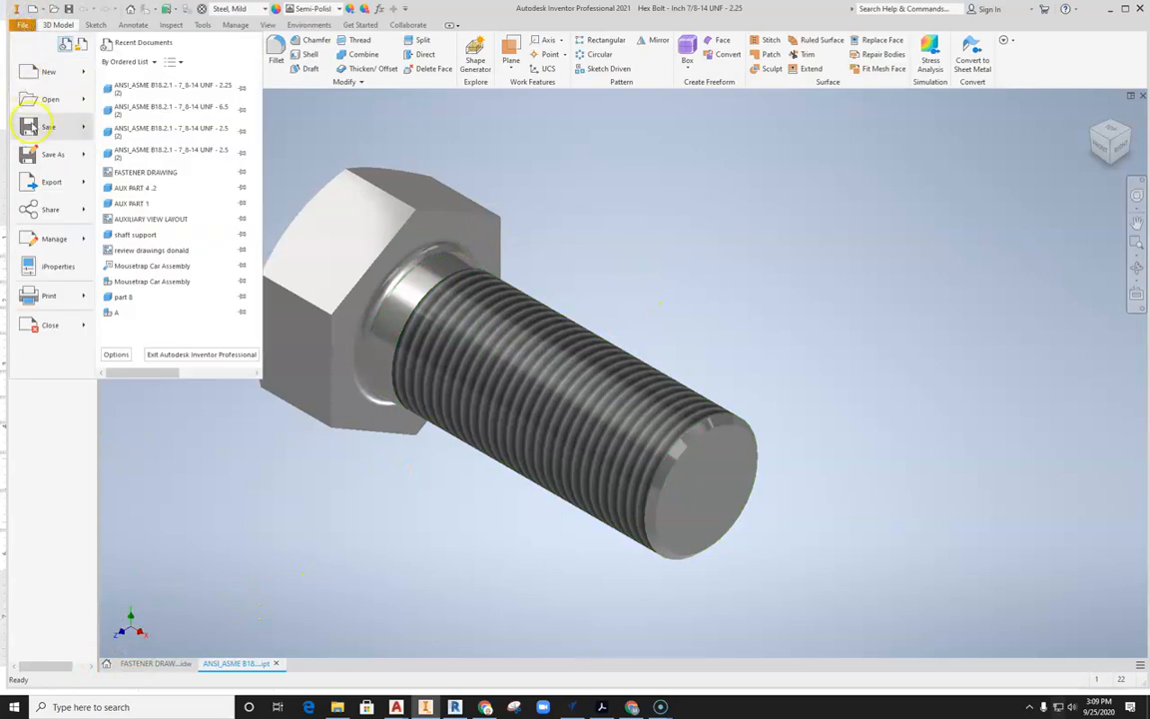
{"action": "mouse_move", "coordinate": [51, 106]}
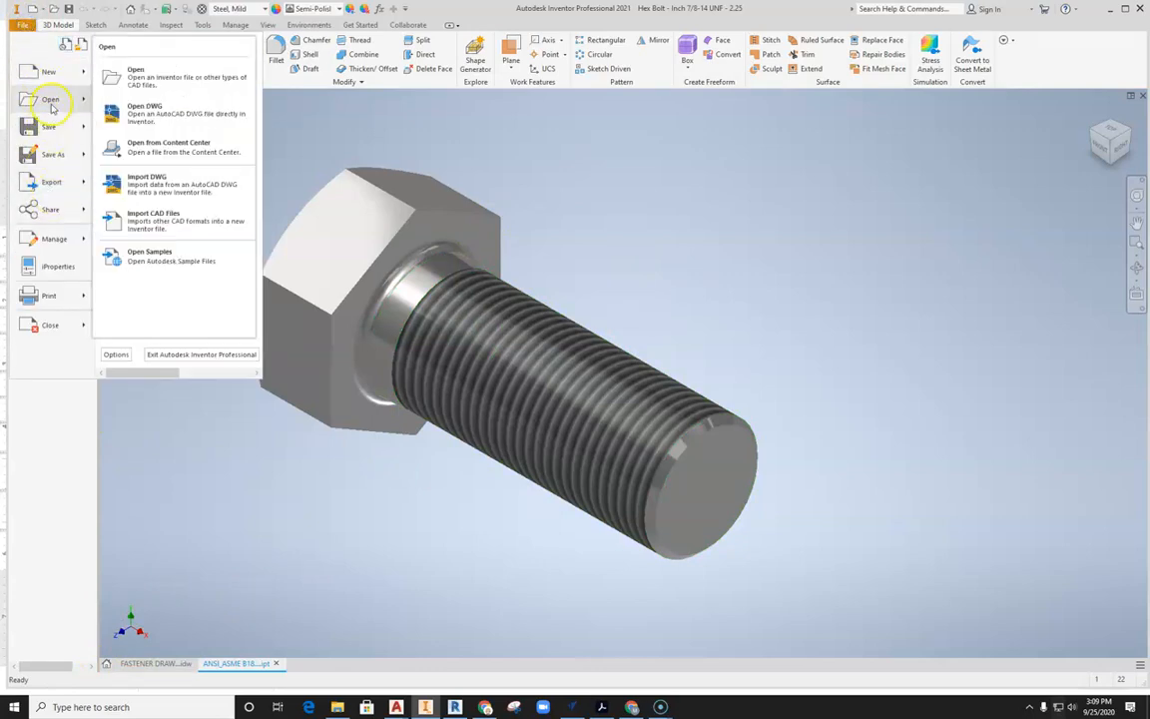
{"action": "left_click", "coordinate": [190, 149]}
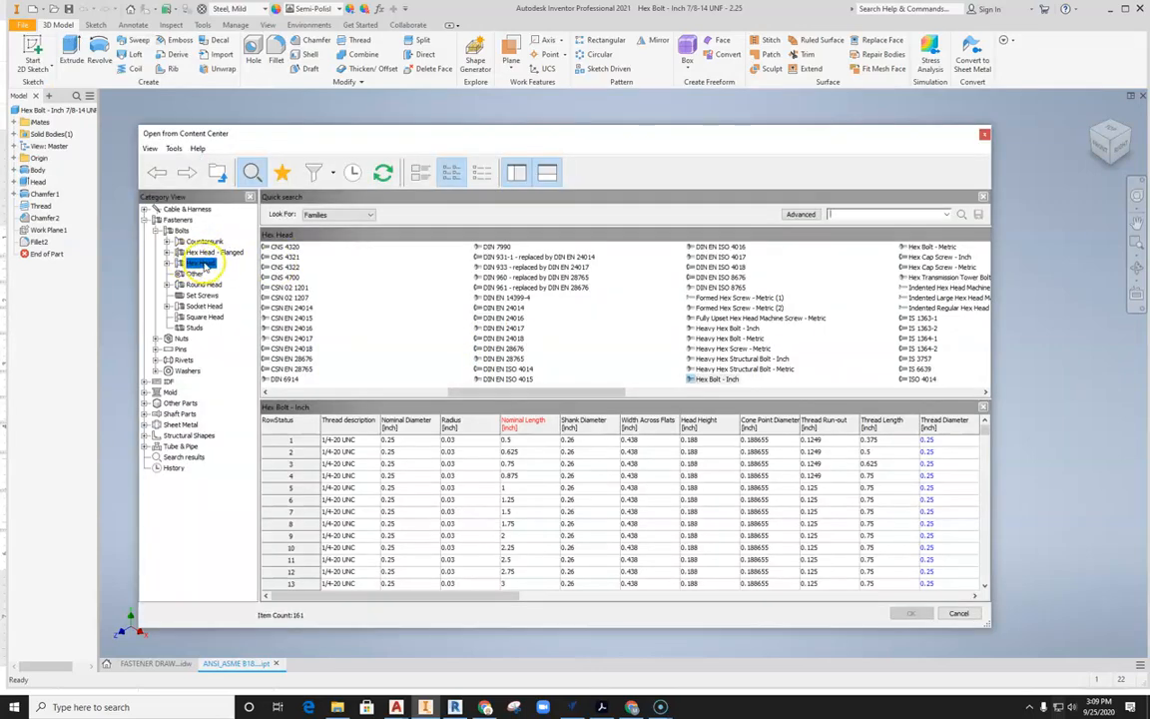
{"action": "left_click", "coordinate": [156, 231]}
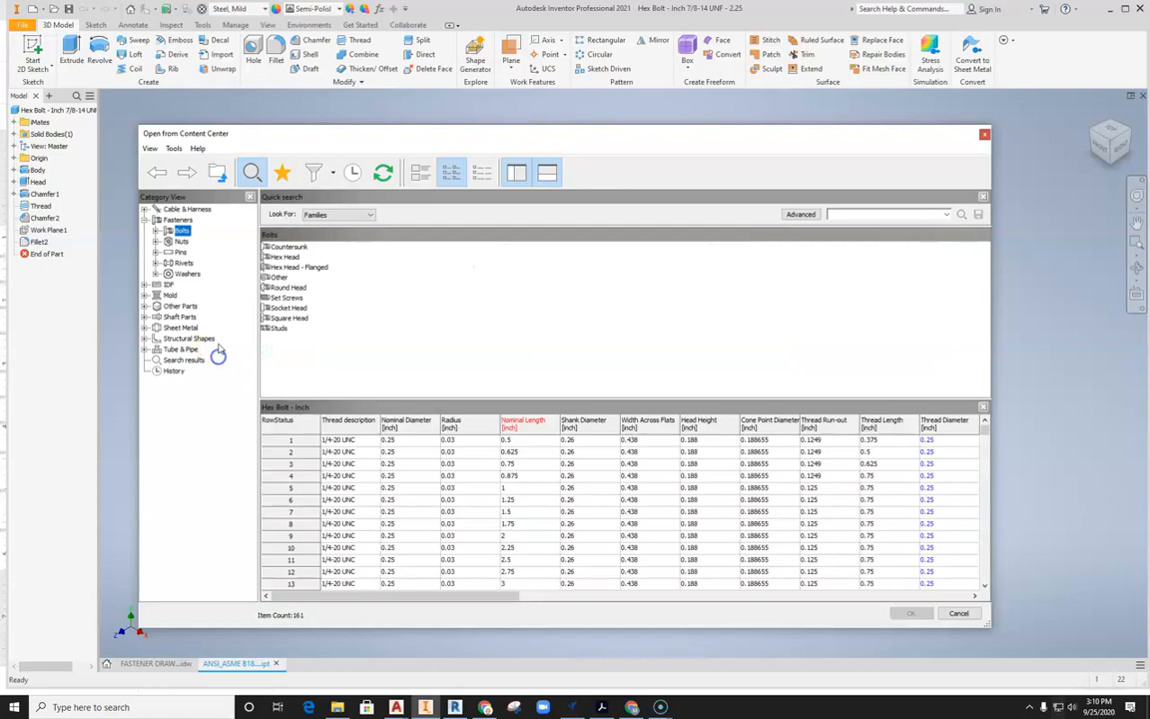
{"action": "left_click", "coordinate": [157, 241]}
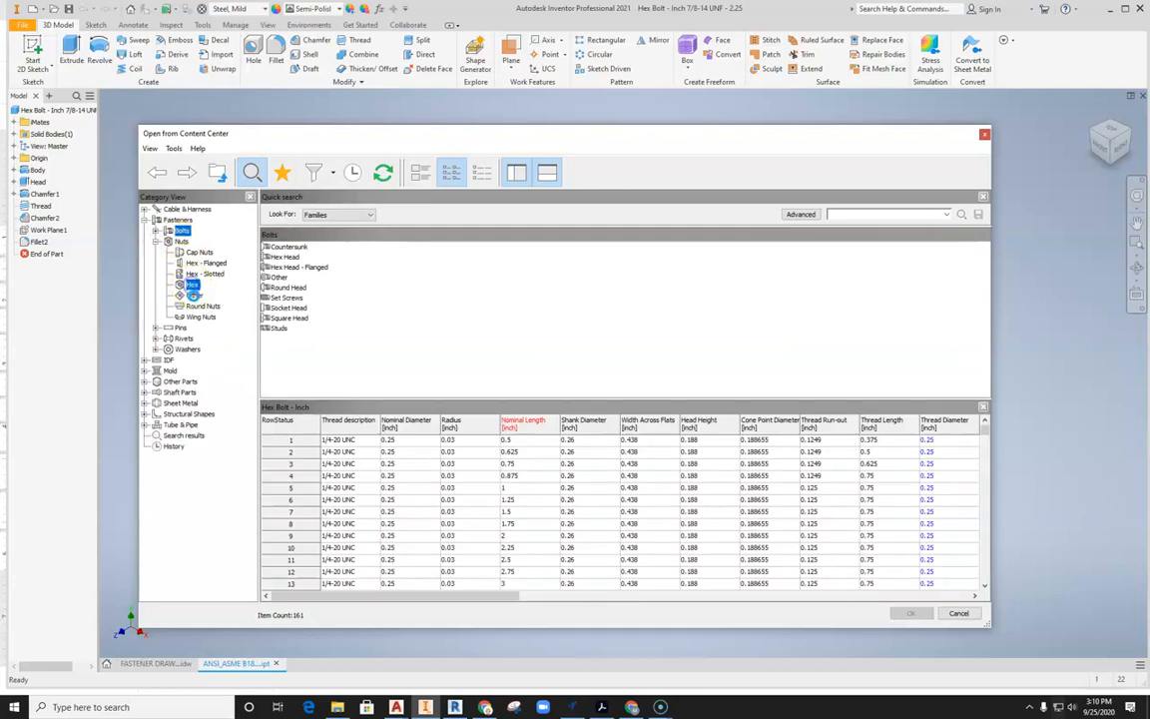
{"action": "left_click", "coordinate": [484, 707]}
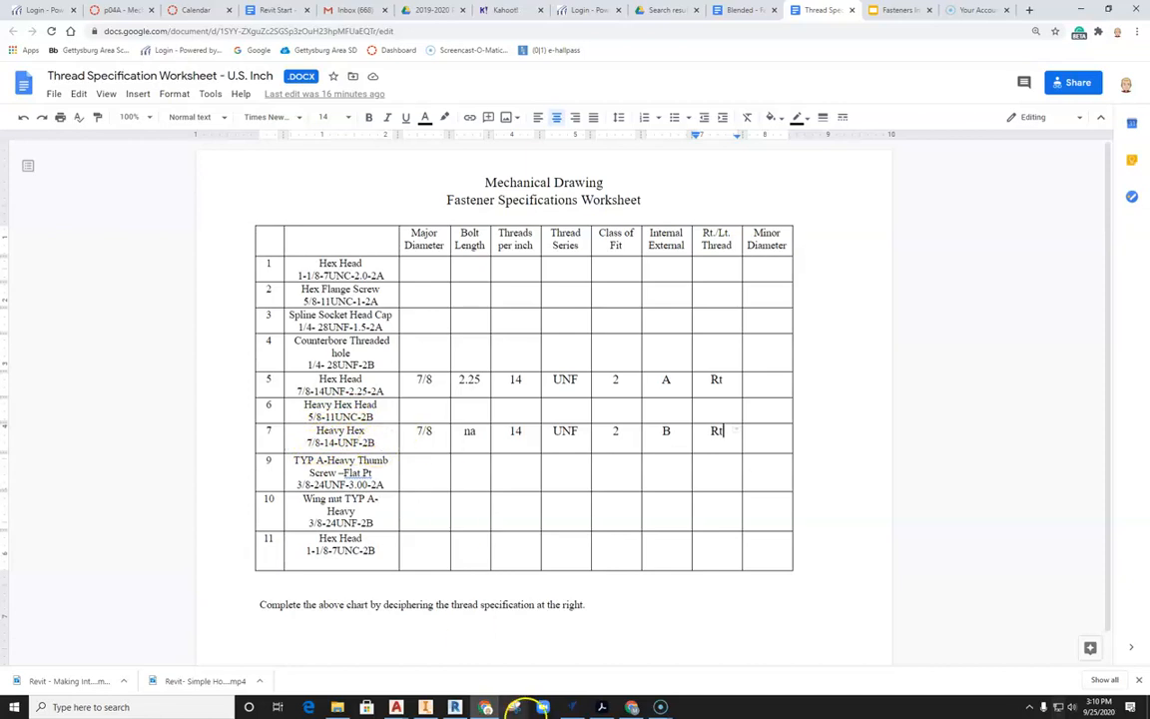
{"action": "left_click", "coordinate": [428, 704]}
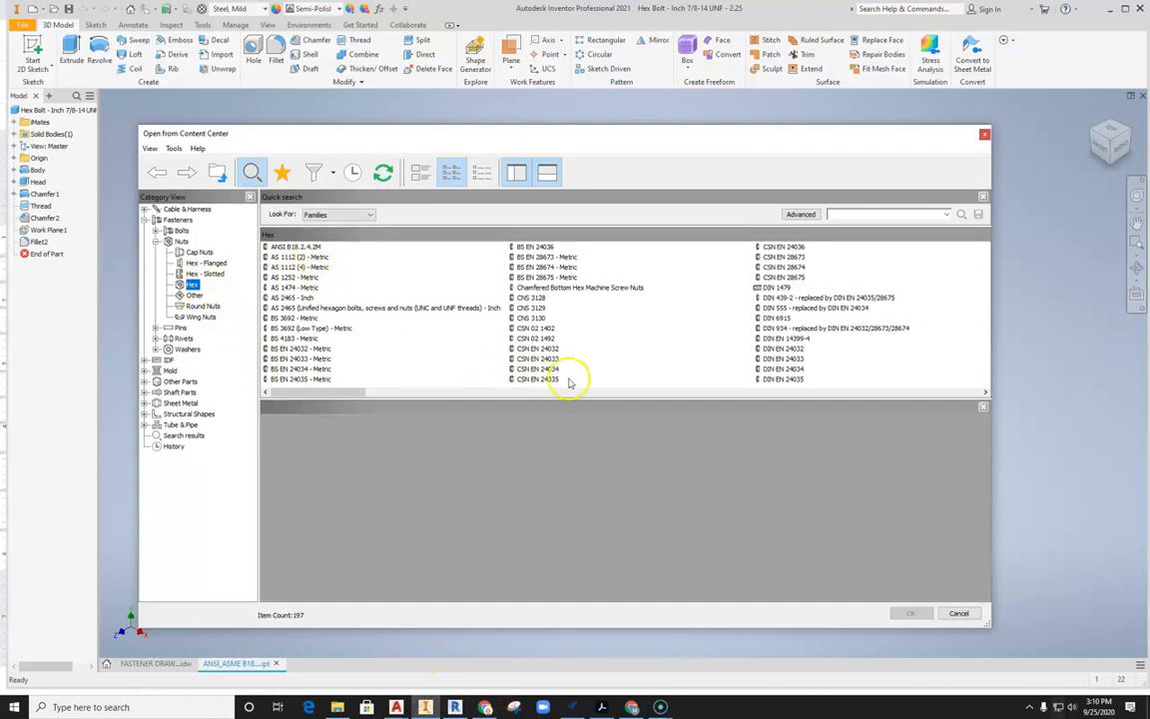
Open the 7/8 - 14 size of the Heavy Hex Nut - Inch family from the Content Center.
{"action": "left_click", "coordinate": [984, 392]}
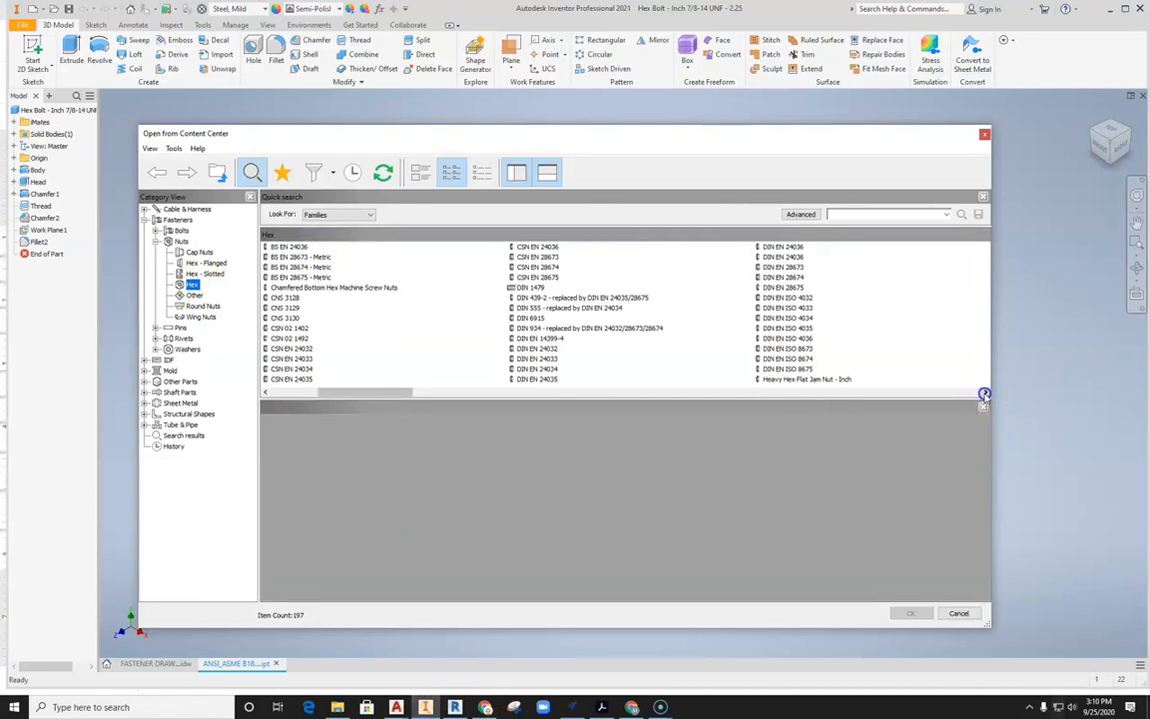
{"action": "left_click", "coordinate": [984, 392]}
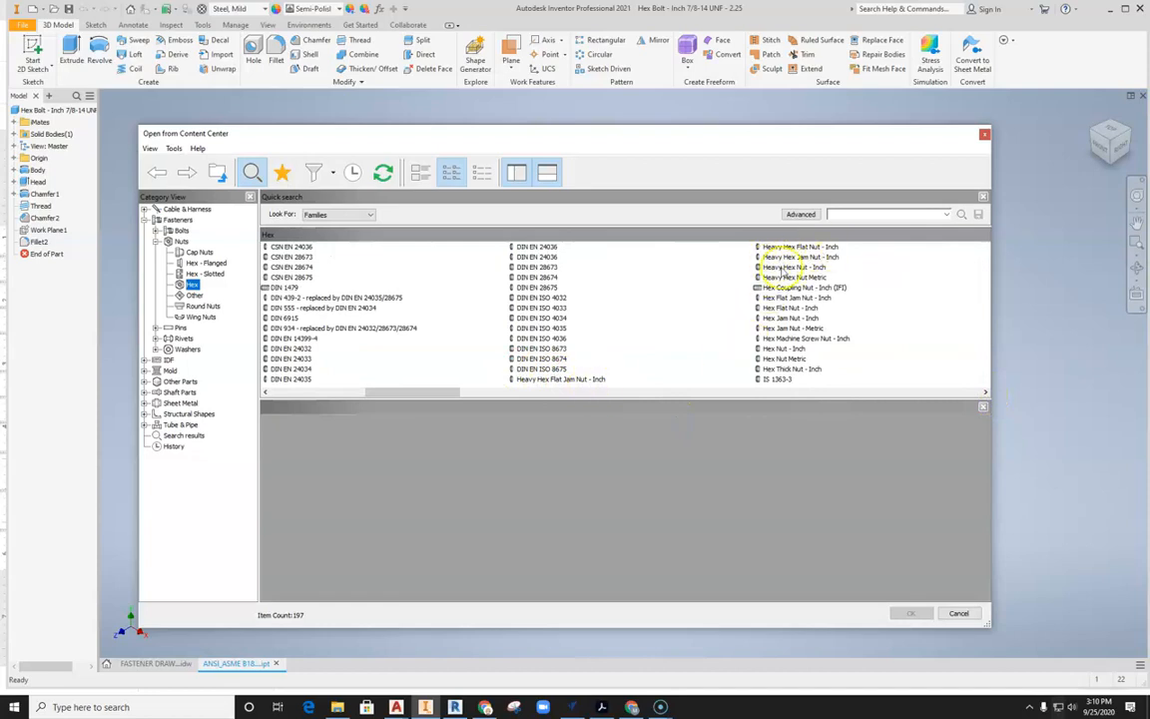
{"action": "left_click", "coordinate": [798, 266]}
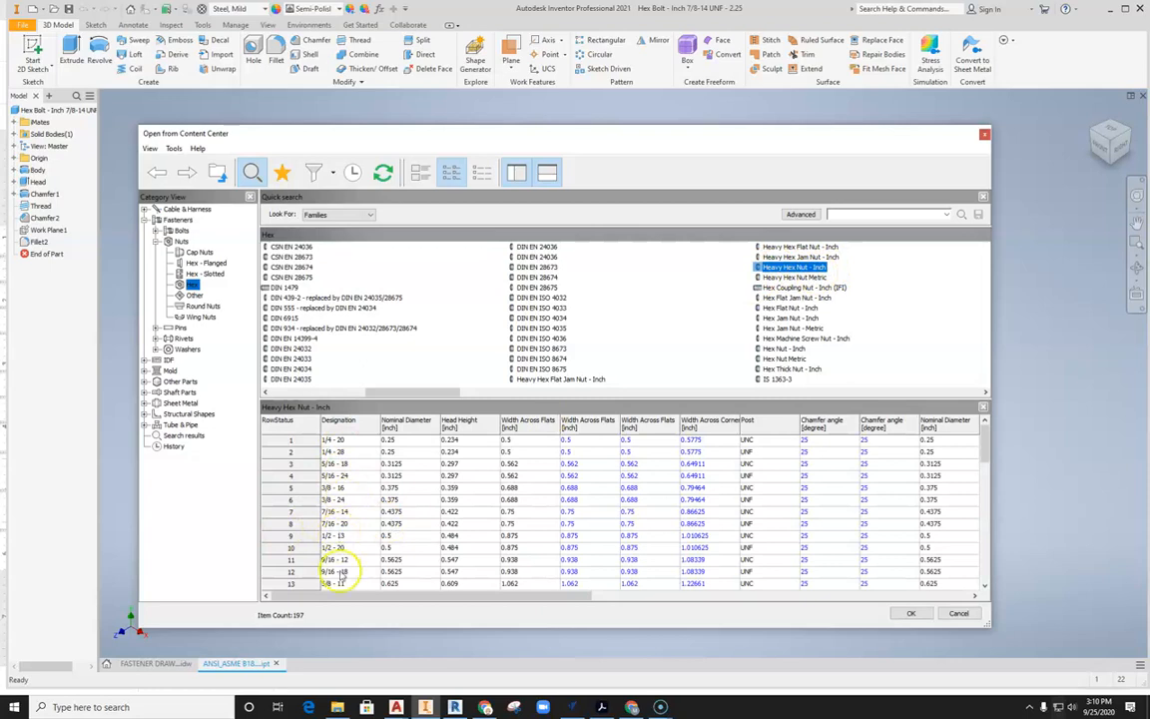
{"action": "scroll", "coordinate": [337, 576], "scroll_direction": "down", "scroll_amount": 3}
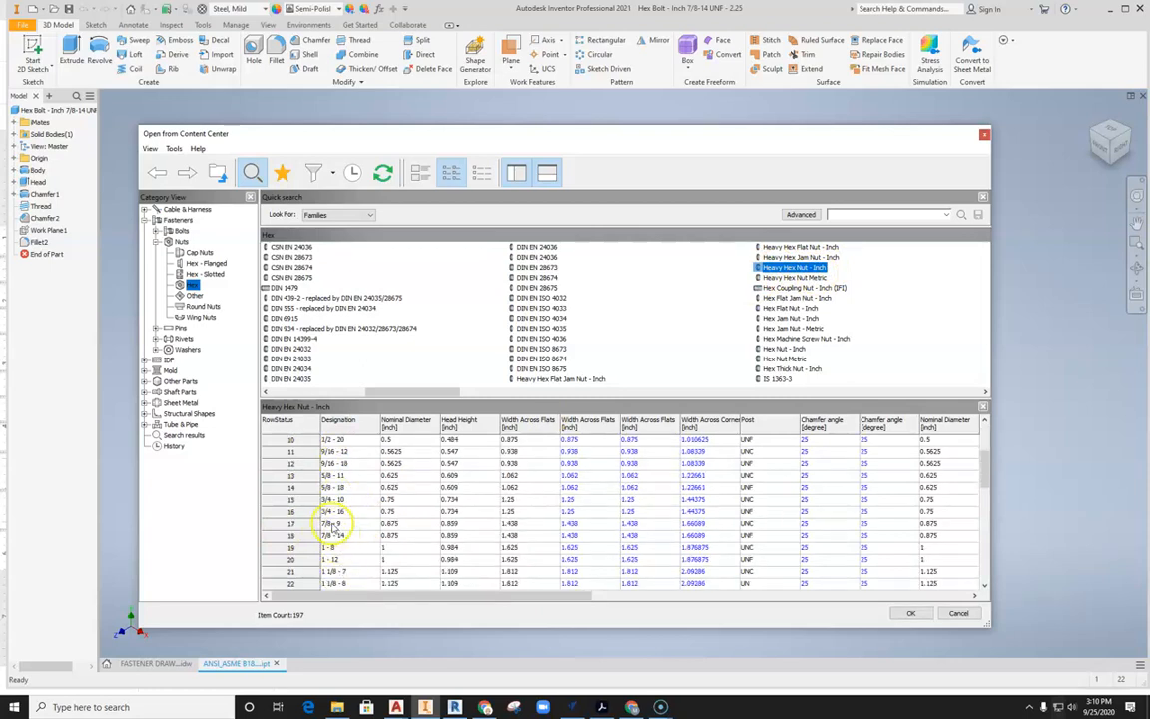
{"action": "left_click", "coordinate": [332, 536]}
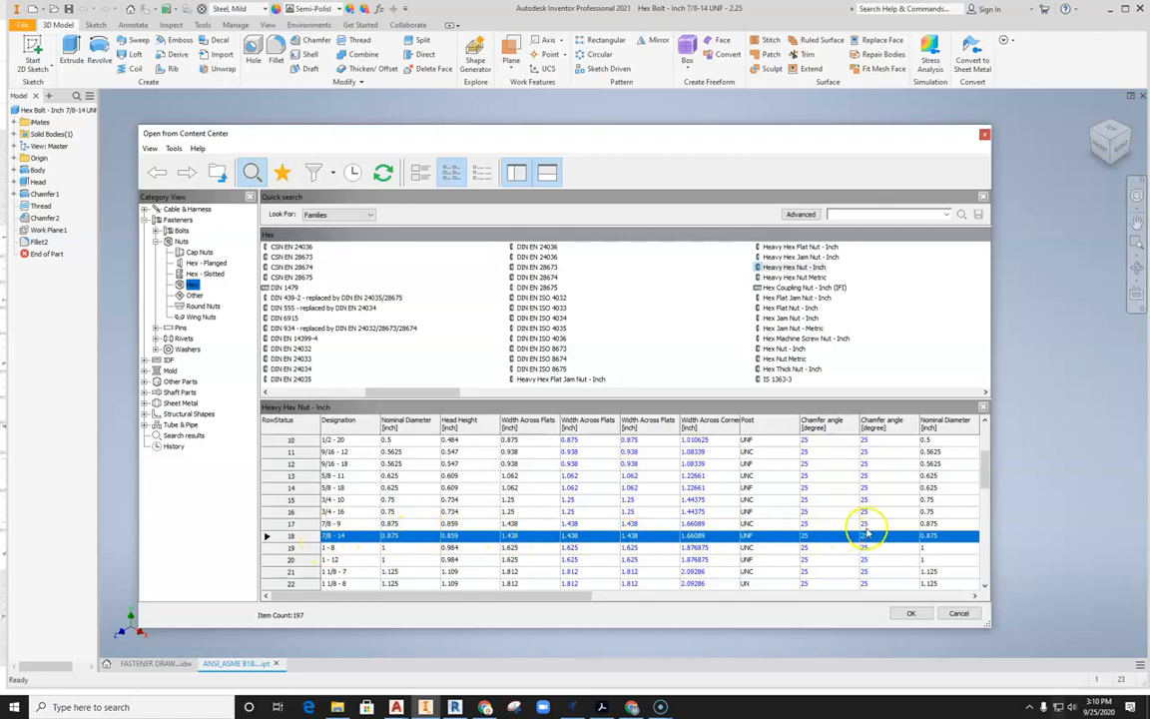
{"action": "left_click", "coordinate": [924, 616]}
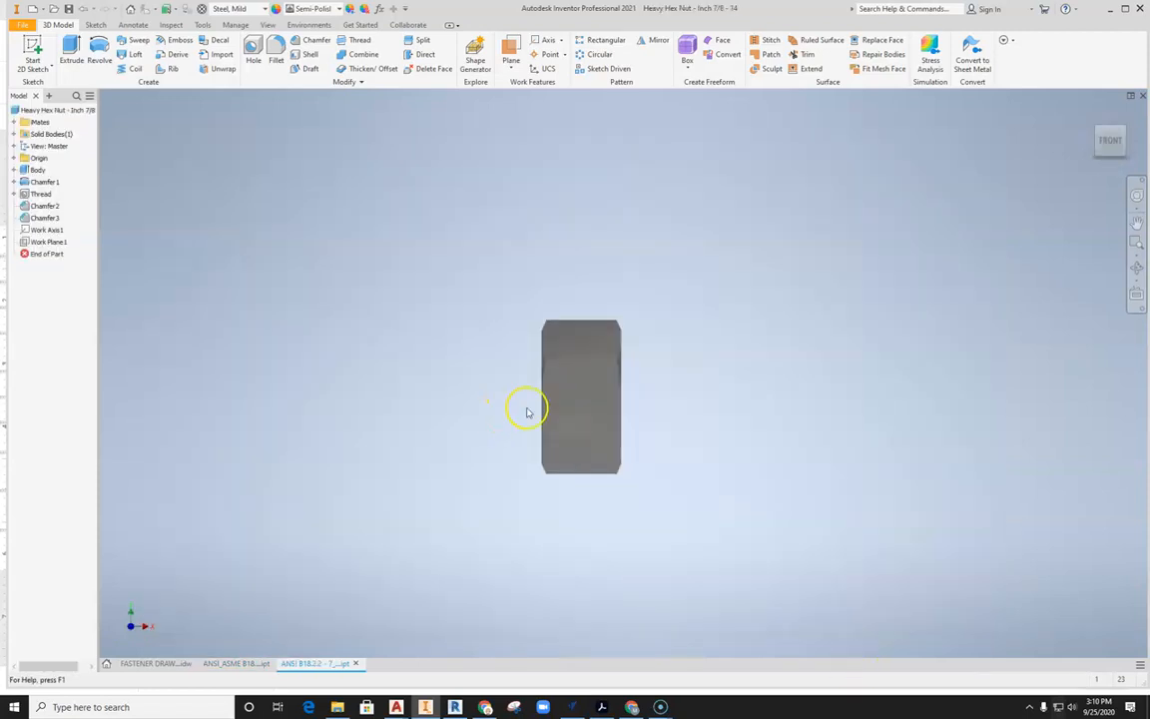
Show the heavy hex nut in an isometric view with its internal threads facing forward.
{"action": "left_click", "coordinate": [1122, 153]}
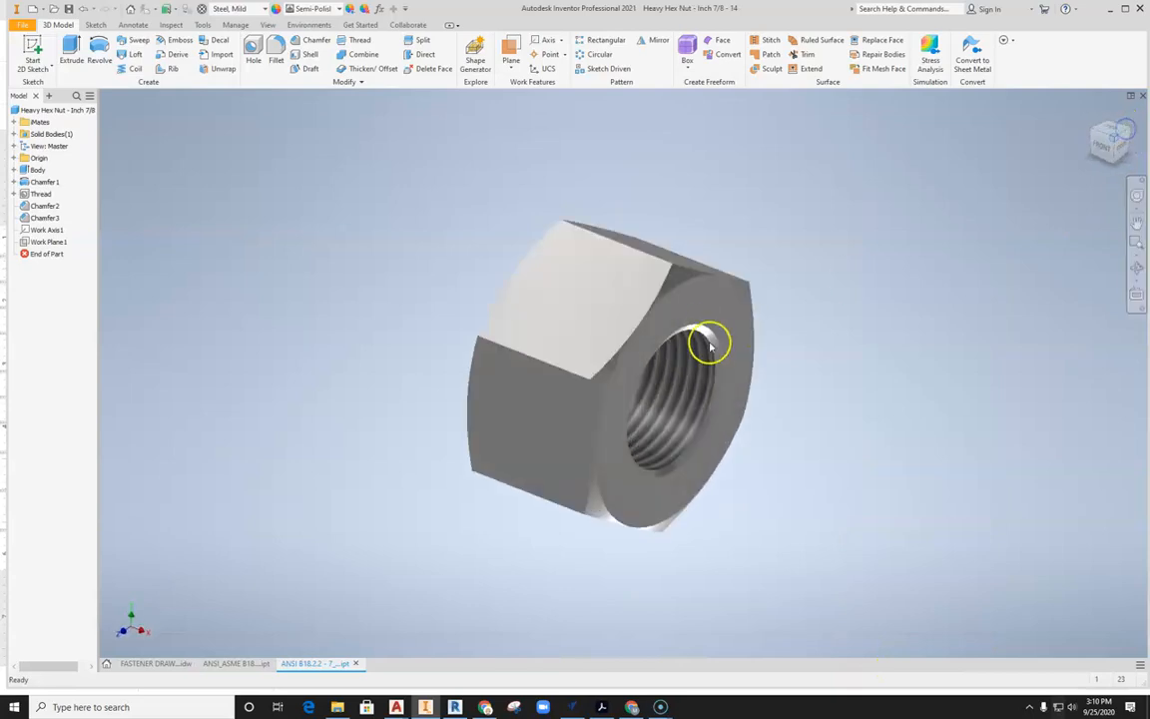
{"action": "scroll", "coordinate": [709, 355], "scroll_direction": "up", "scroll_amount": 4}
{"action": "left_click", "coordinate": [325, 260]}
{"action": "middle_click_drag", "start_coordinate": [529, 316], "coordinate": [480, 355]}
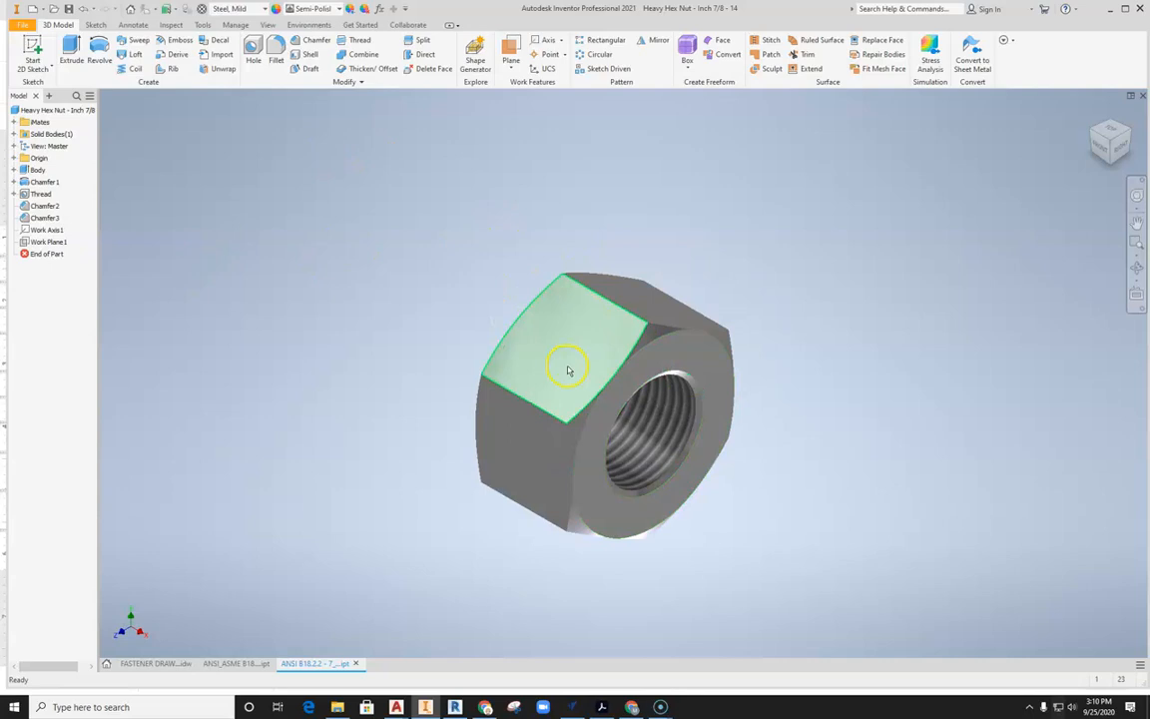
Start saving the 2.25-inch hex bolt under a new location and create a Fasteners folder on the Desktop.
{"action": "left_click", "coordinate": [234, 663]}
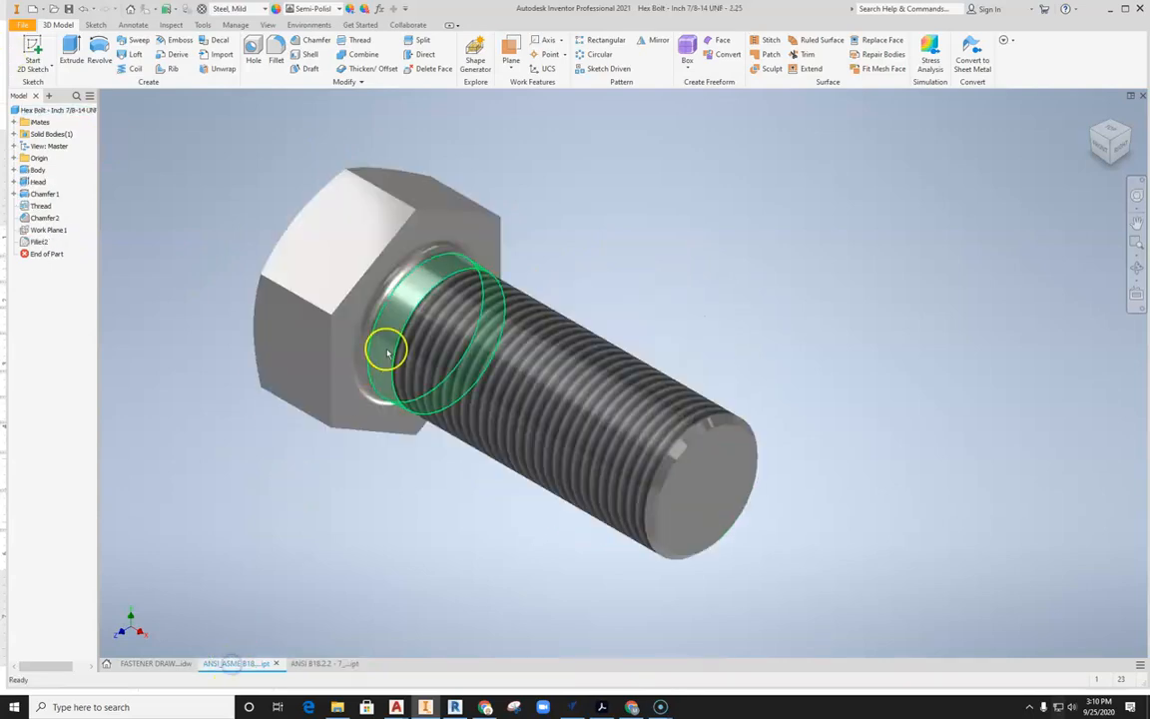
{"action": "left_click", "coordinate": [22, 25]}
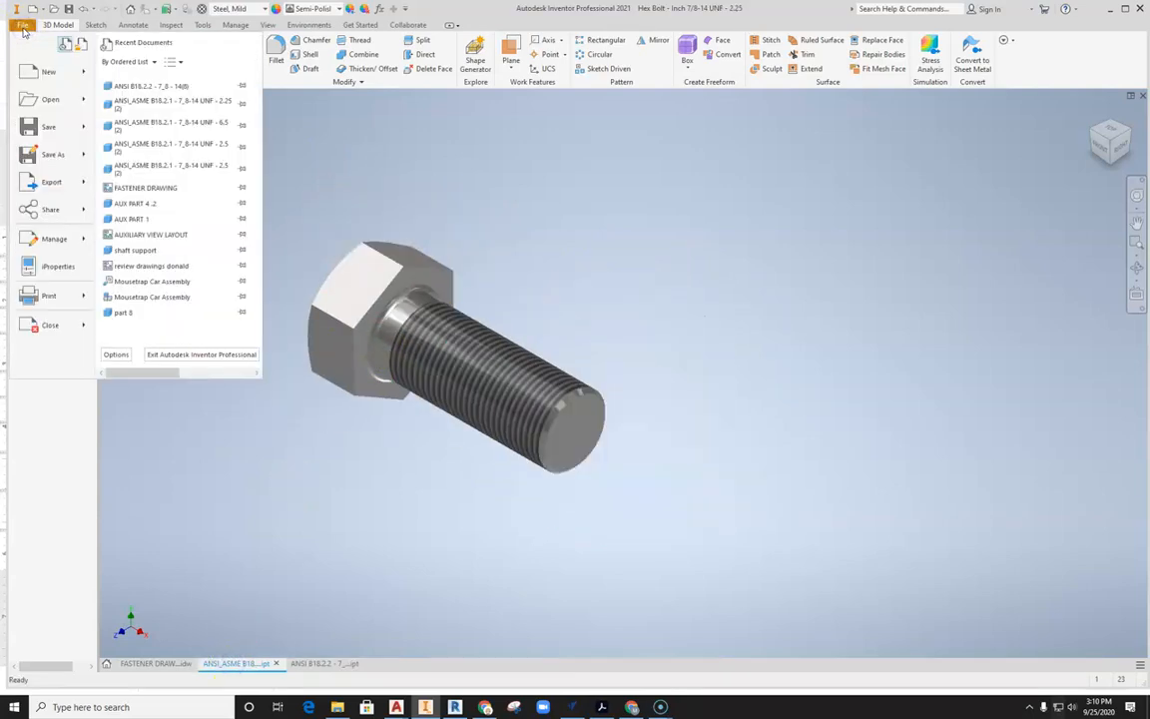
{"action": "left_click", "coordinate": [52, 153]}
{"action": "left_click", "coordinate": [669, 252]}
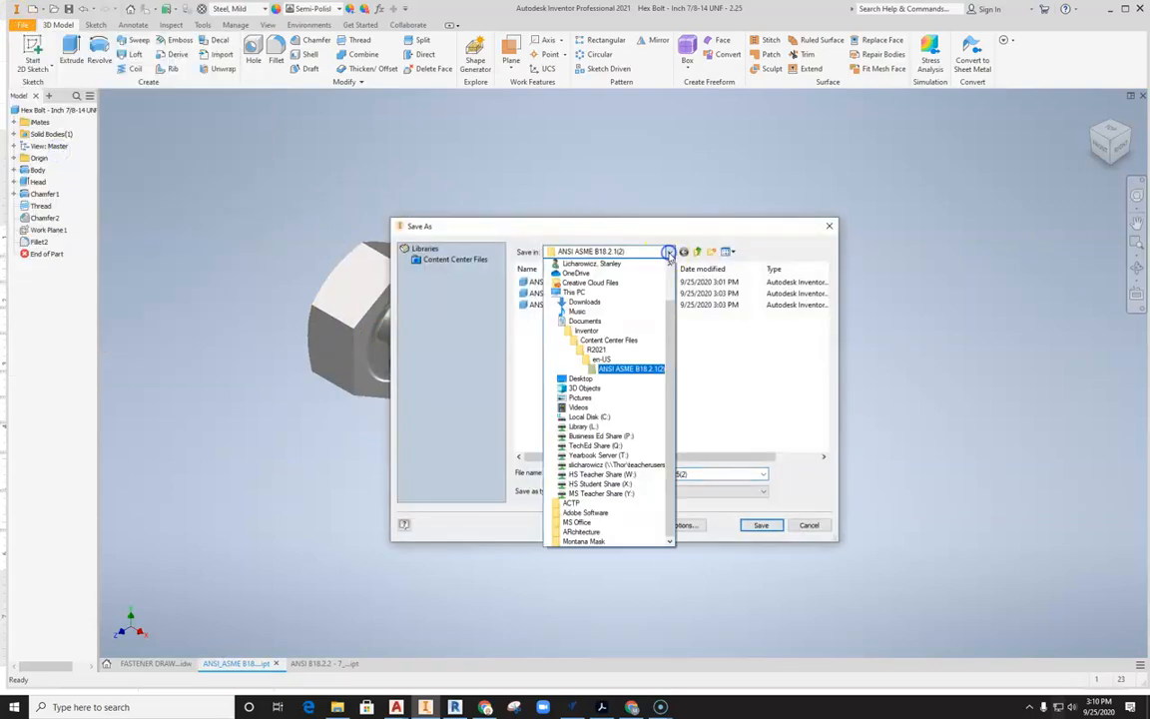
{"action": "scroll", "coordinate": [667, 289], "scroll_direction": "up", "scroll_amount": 2}
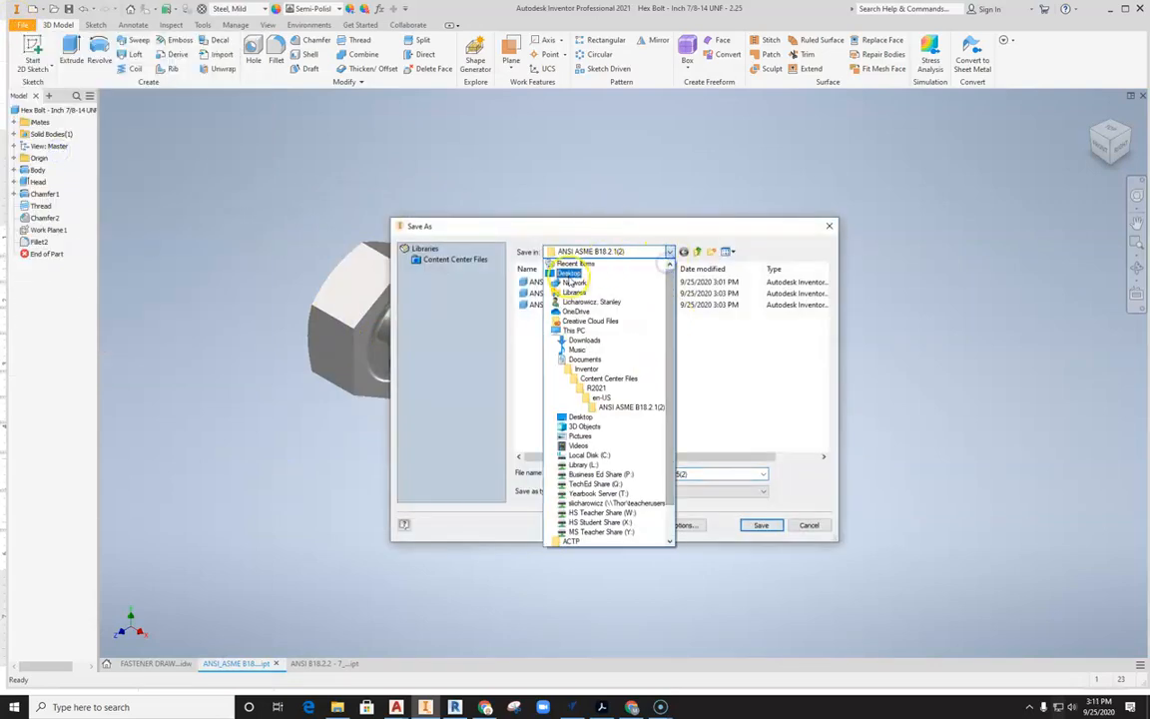
{"action": "left_click", "coordinate": [579, 264]}
{"action": "right_click", "coordinate": [763, 333]}
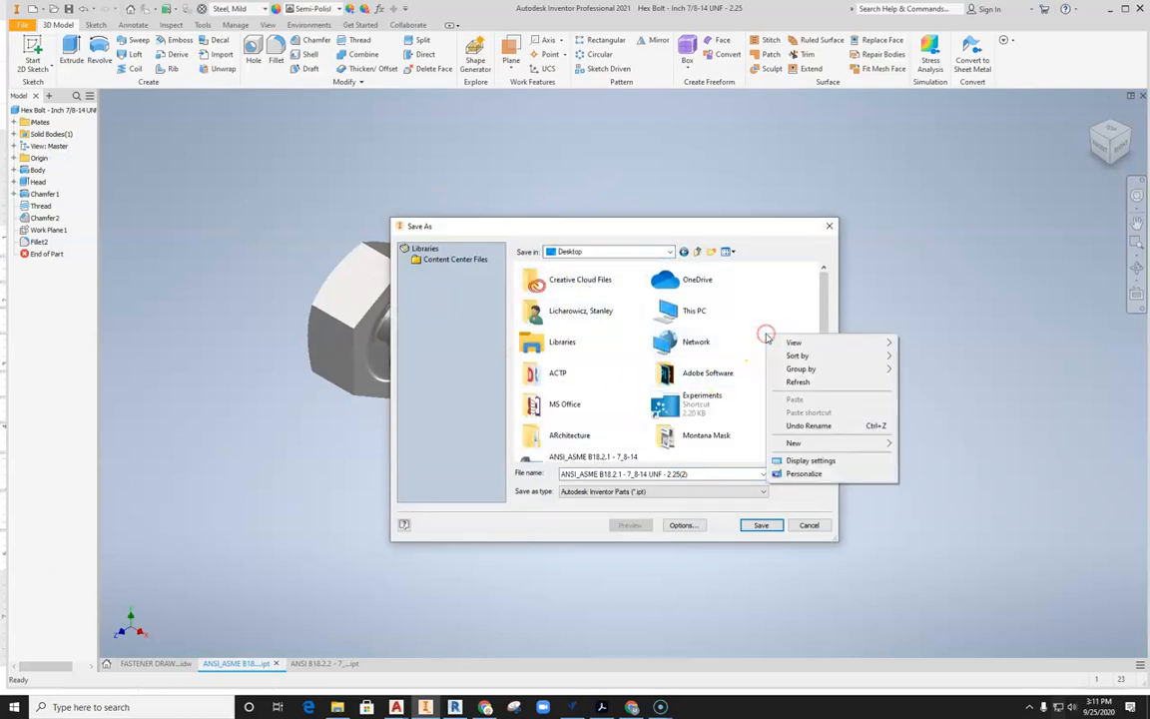
{"action": "mouse_move", "coordinate": [809, 444]}
{"action": "left_click", "coordinate": [935, 442]}
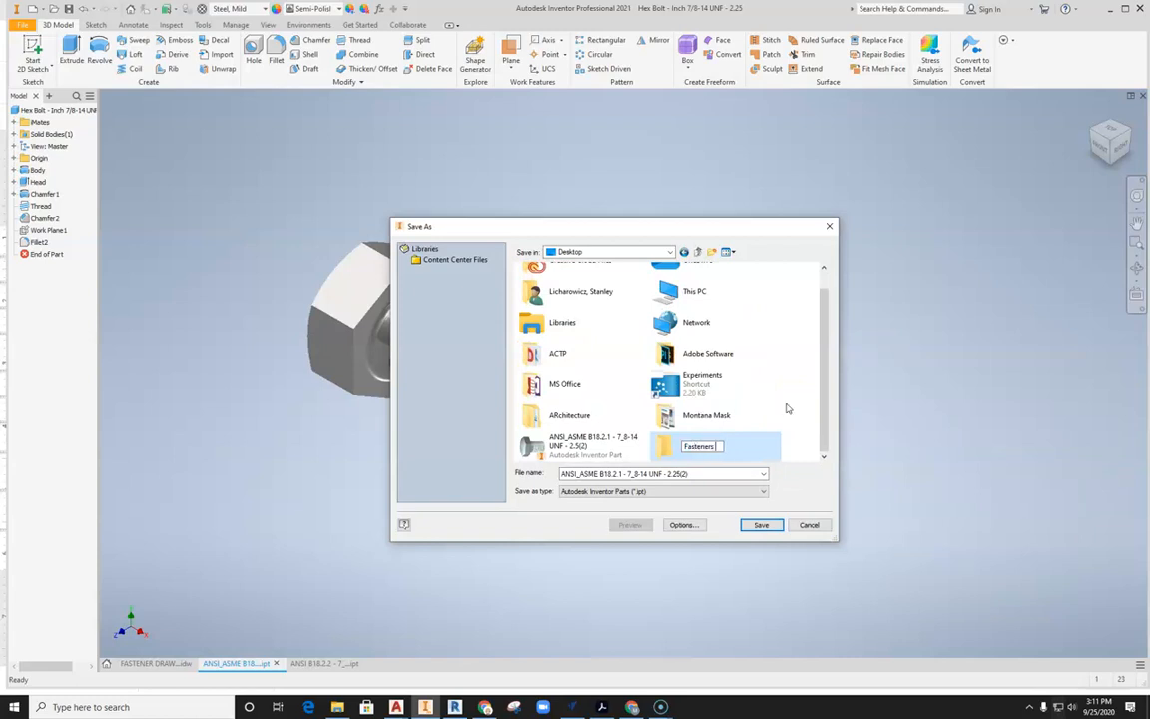
Save the hex bolt part in the Fasteners folder as ANSI_ASME B18.2.1 - 7_8-14 UNF - 2.25(2).
{"action": "double_click", "coordinate": [667, 450]}
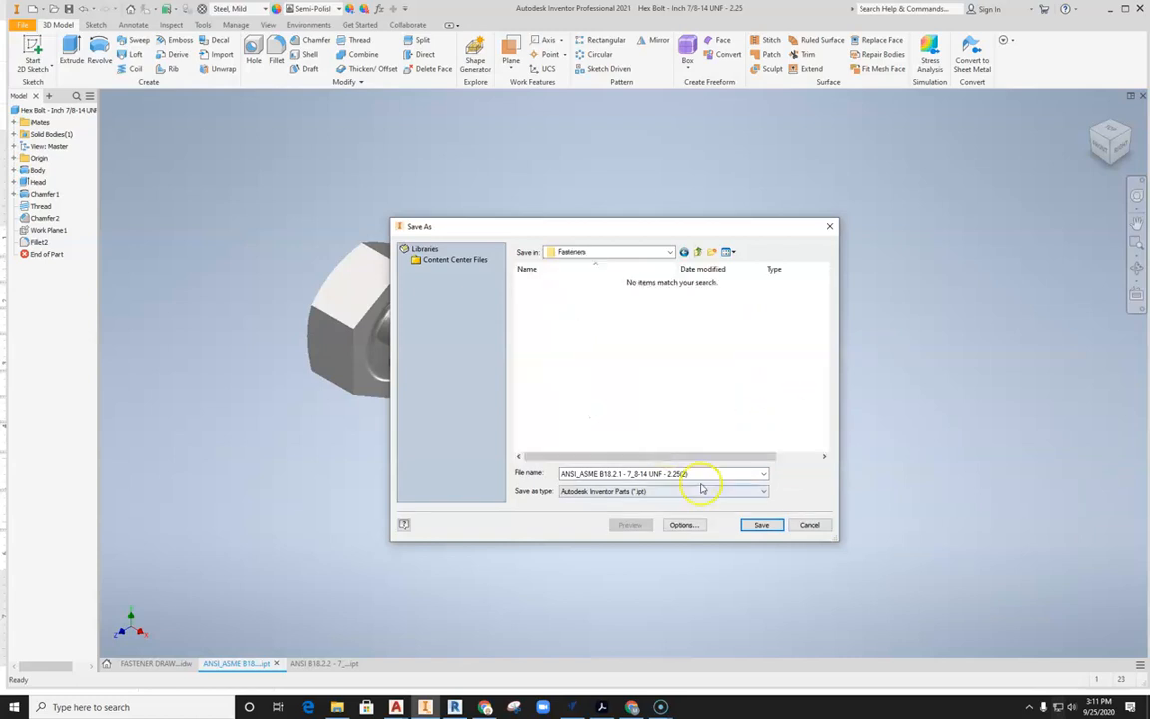
{"action": "triple_click", "coordinate": [701, 475]}
{"action": "left_click", "coordinate": [764, 525]}
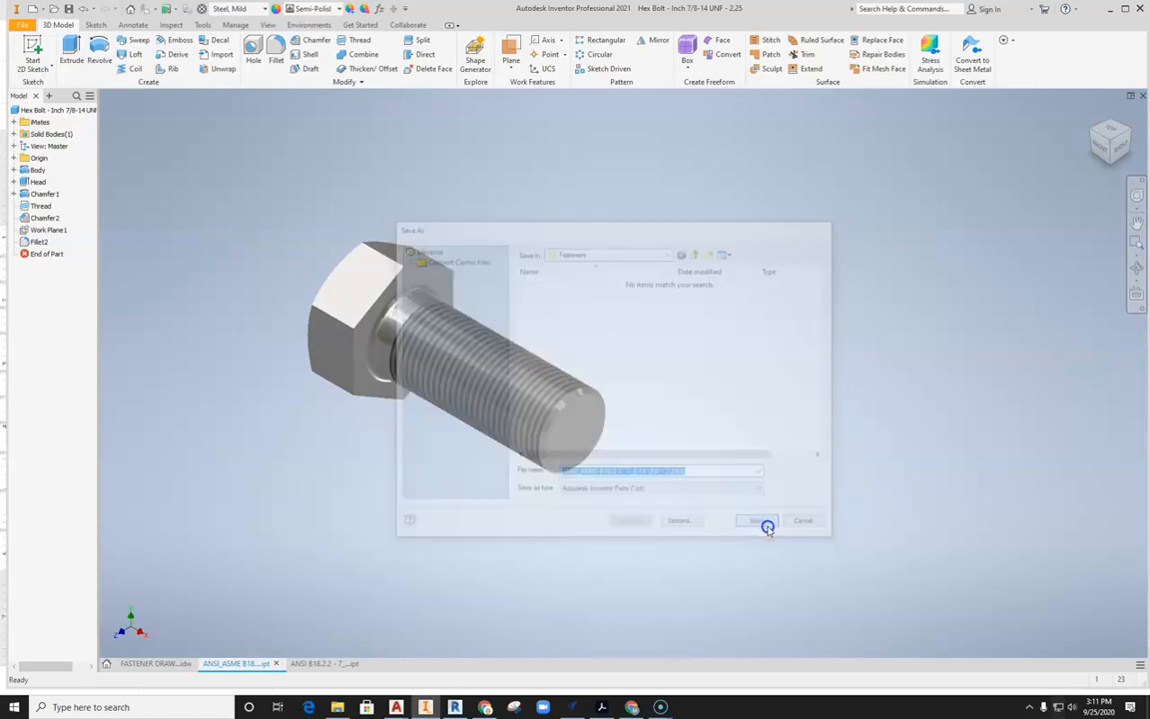
{"action": "scroll", "coordinate": [616, 385], "scroll_direction": "up", "scroll_amount": 3}
Save the heavy hex nut part in the Desktop Fasteners folder as ANSI B18.2.2 - 7_8 - 14(8).
{"action": "left_click", "coordinate": [311, 663]}
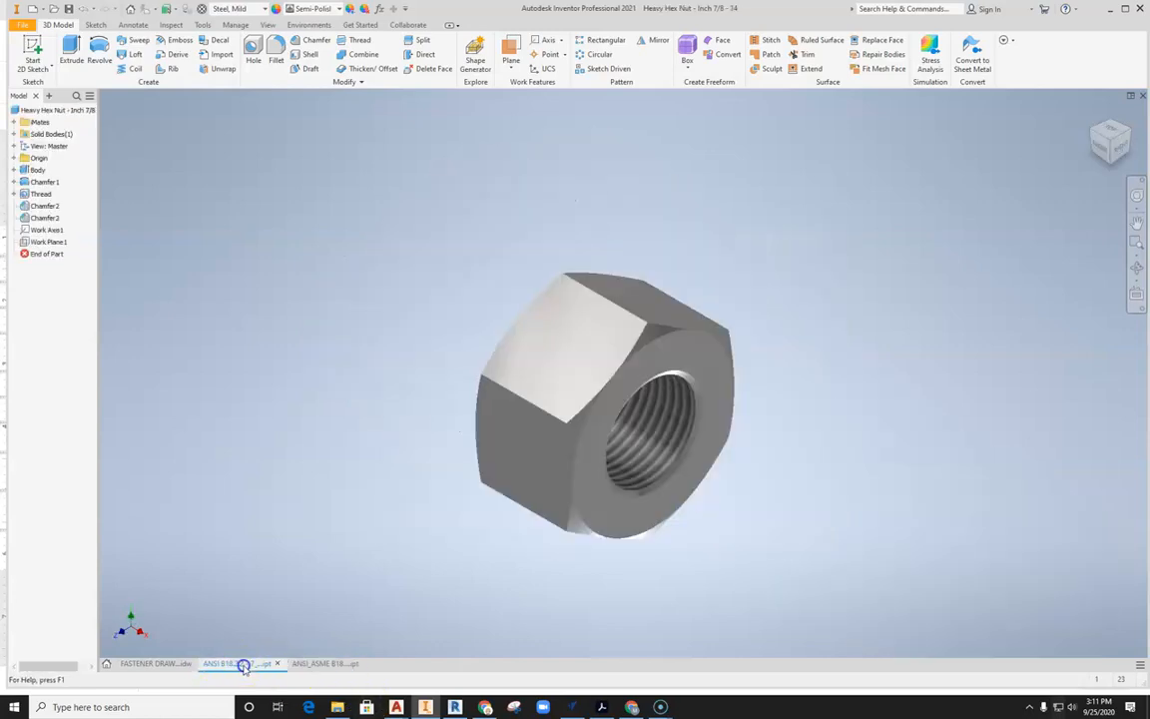
{"action": "left_click", "coordinate": [24, 24]}
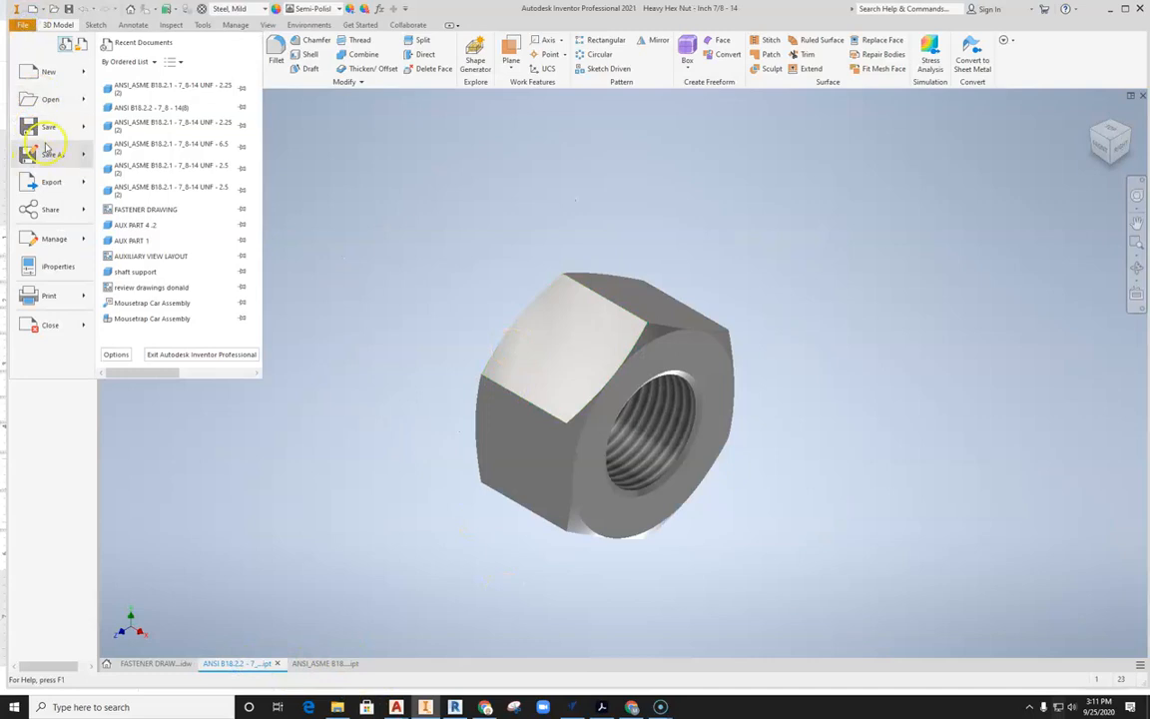
{"action": "left_click", "coordinate": [42, 149]}
{"action": "left_click", "coordinate": [599, 252]}
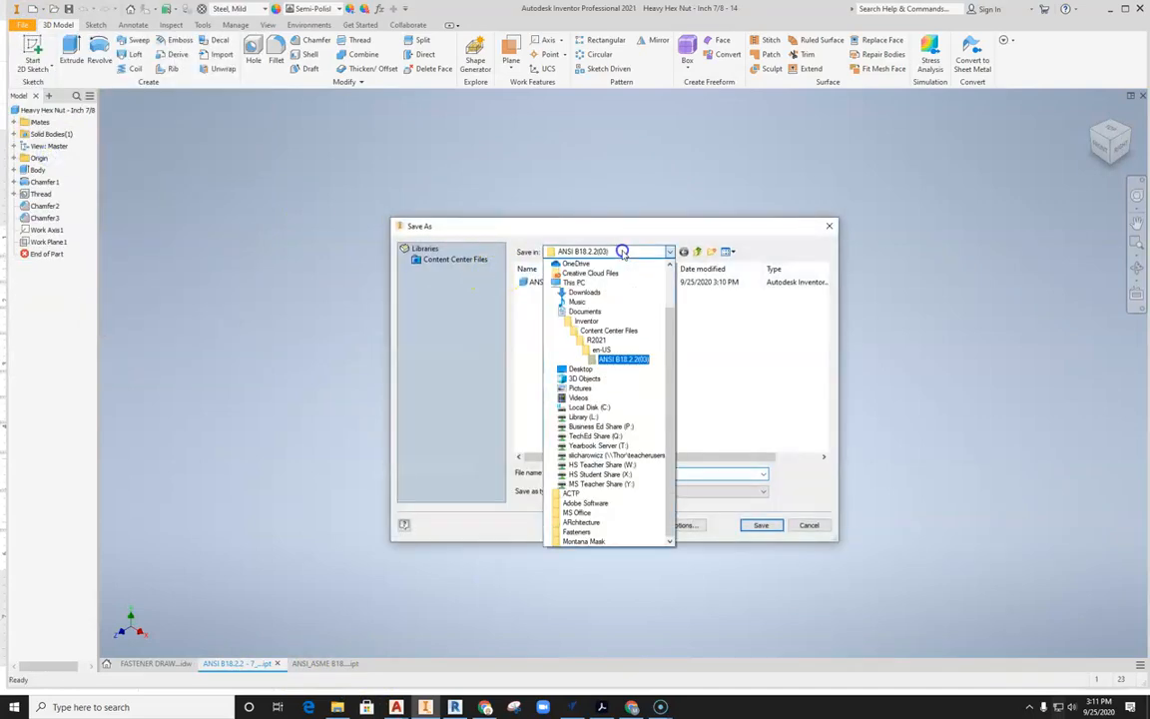
{"action": "scroll", "coordinate": [590, 273], "scroll_direction": "up", "scroll_amount": 2}
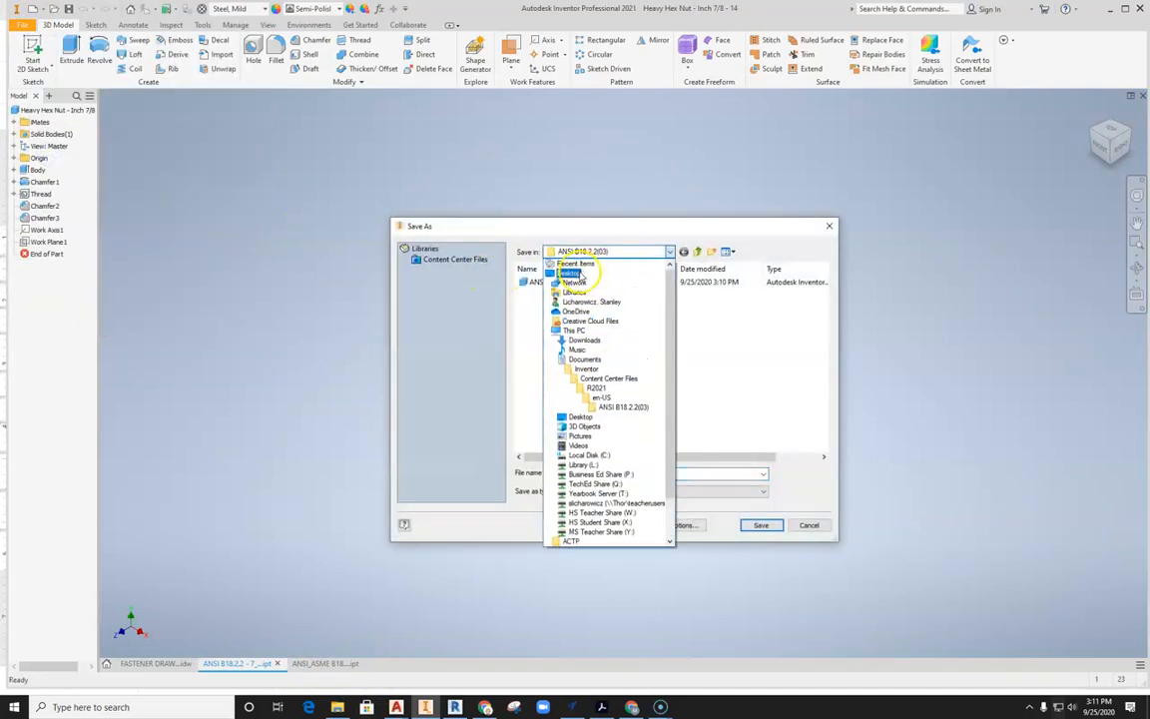
{"action": "left_click", "coordinate": [578, 275]}
{"action": "scroll", "coordinate": [655, 397], "scroll_direction": "down", "scroll_amount": 1}
{"action": "double_click", "coordinate": [687, 417]}
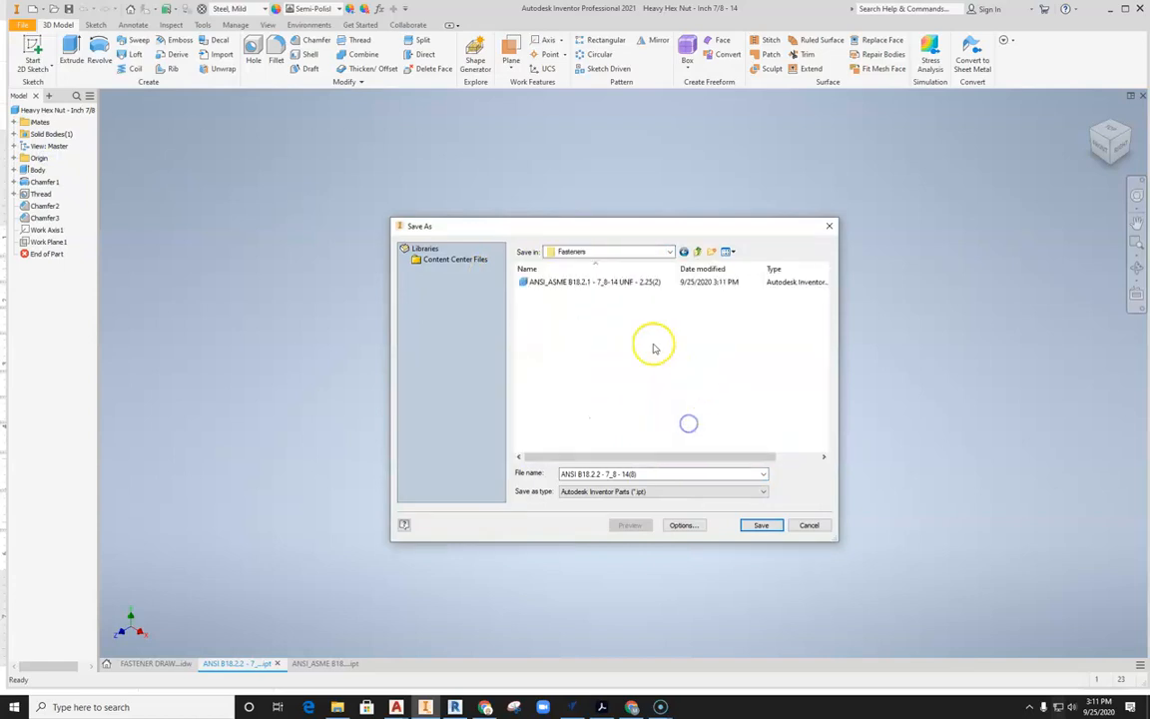
{"action": "left_click", "coordinate": [761, 525]}
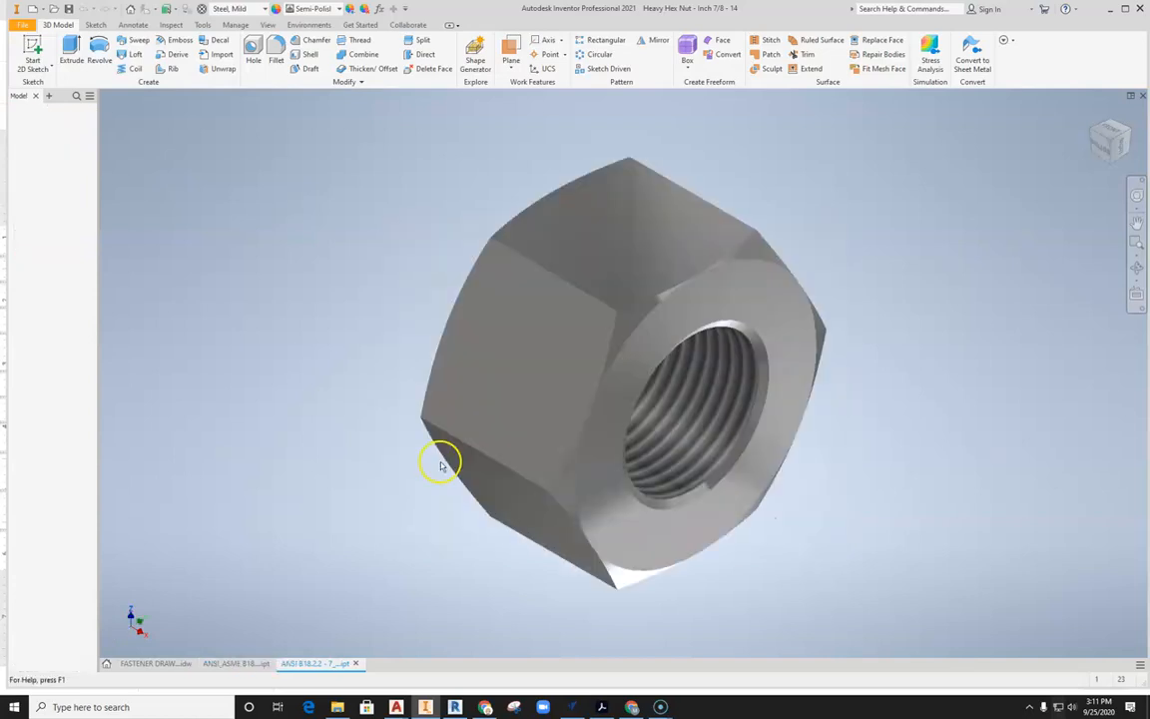
{"action": "left_click", "coordinate": [418, 458]}
Add a new sheet to the FASTENER DRAWING file, leaving the title block's prompted entry blank.
{"action": "left_click", "coordinate": [168, 665]}
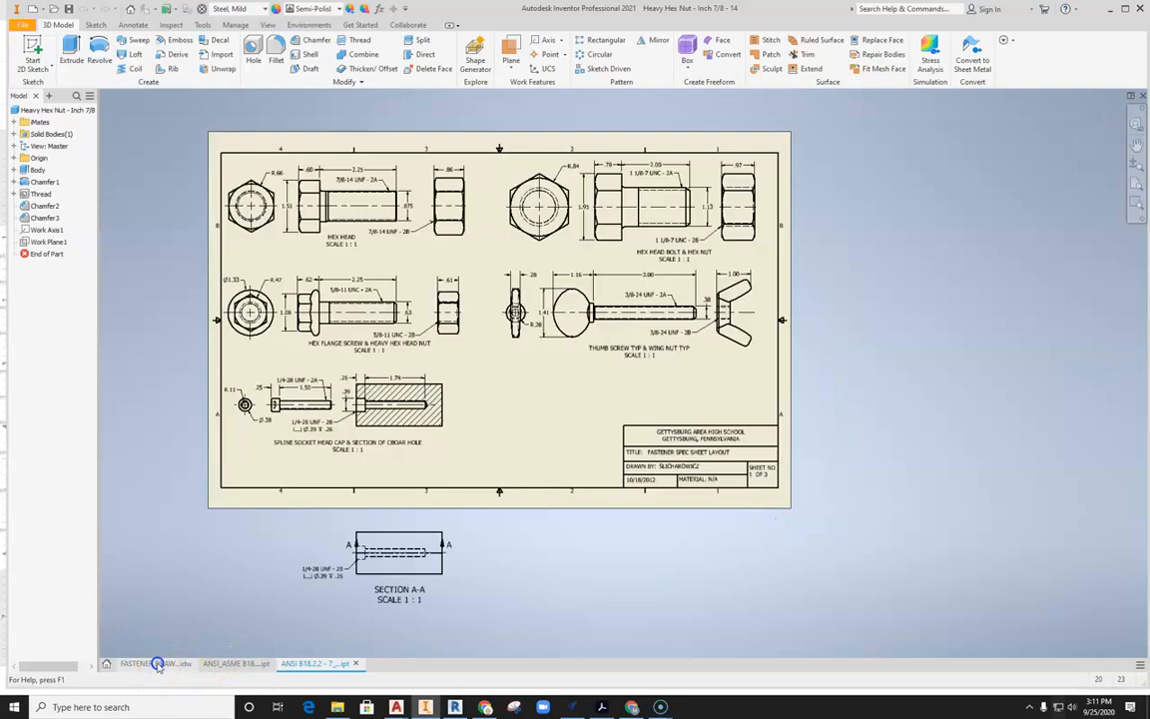
{"action": "right_click", "coordinate": [30, 526]}
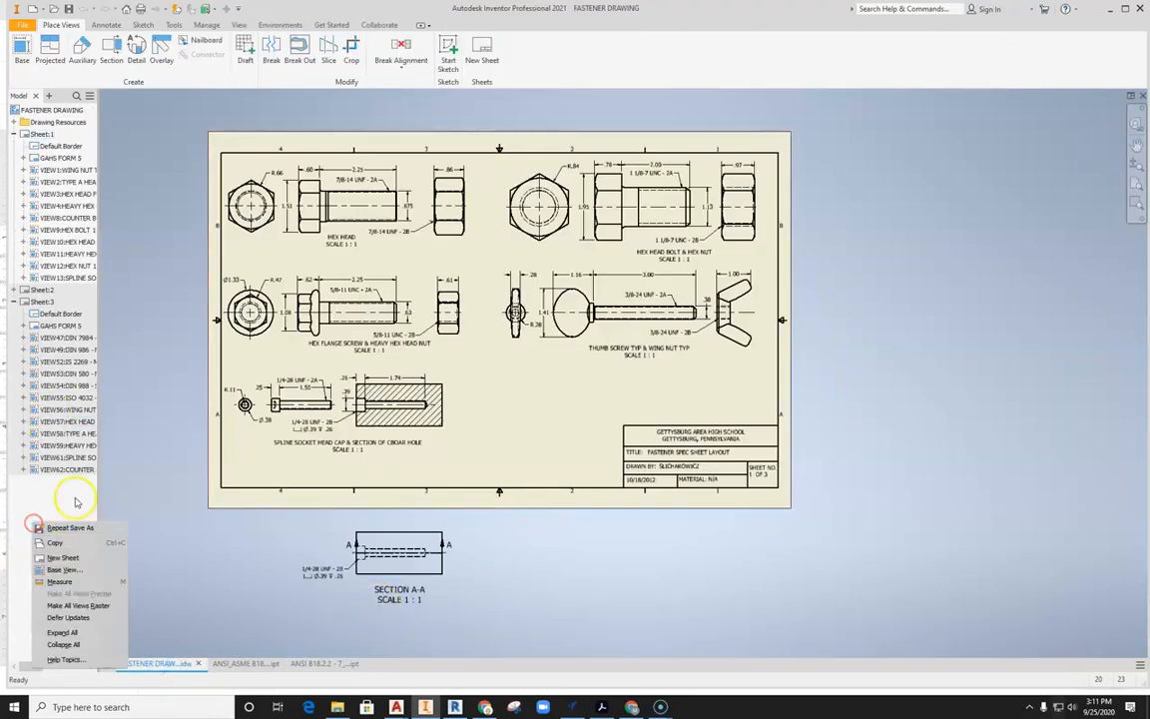
{"action": "left_click", "coordinate": [65, 503]}
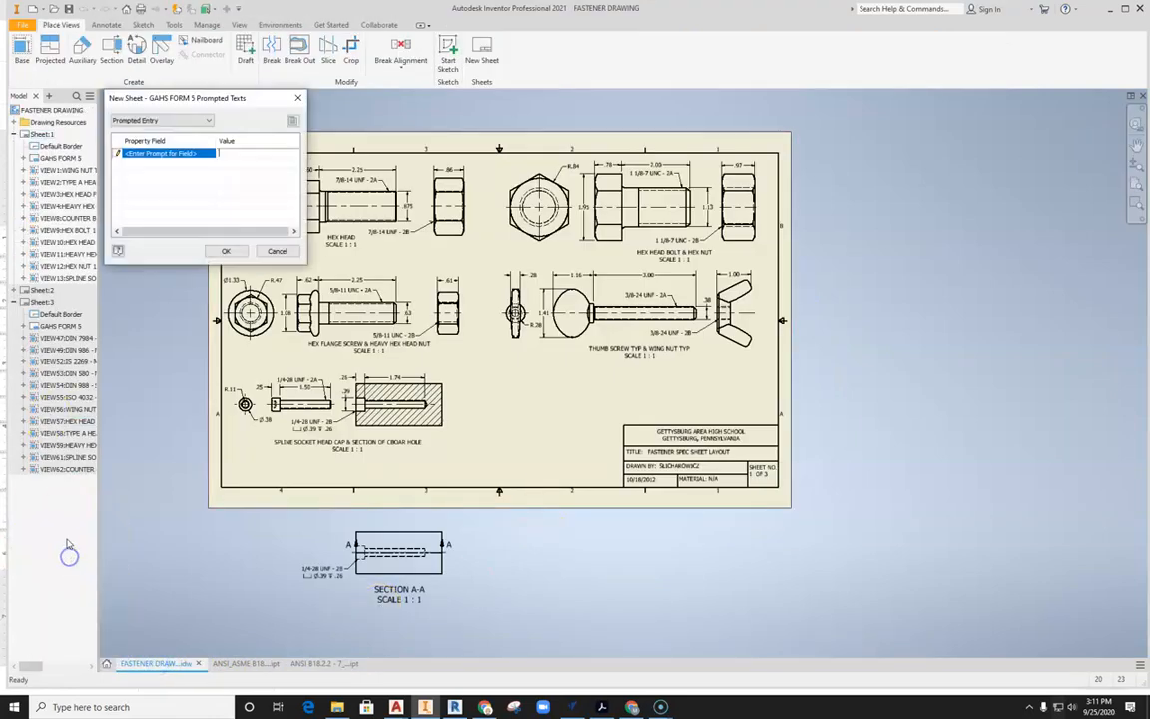
{"action": "left_click", "coordinate": [228, 251]}
{"action": "scroll", "coordinate": [600, 315], "scroll_direction": "up", "scroll_amount": 2}
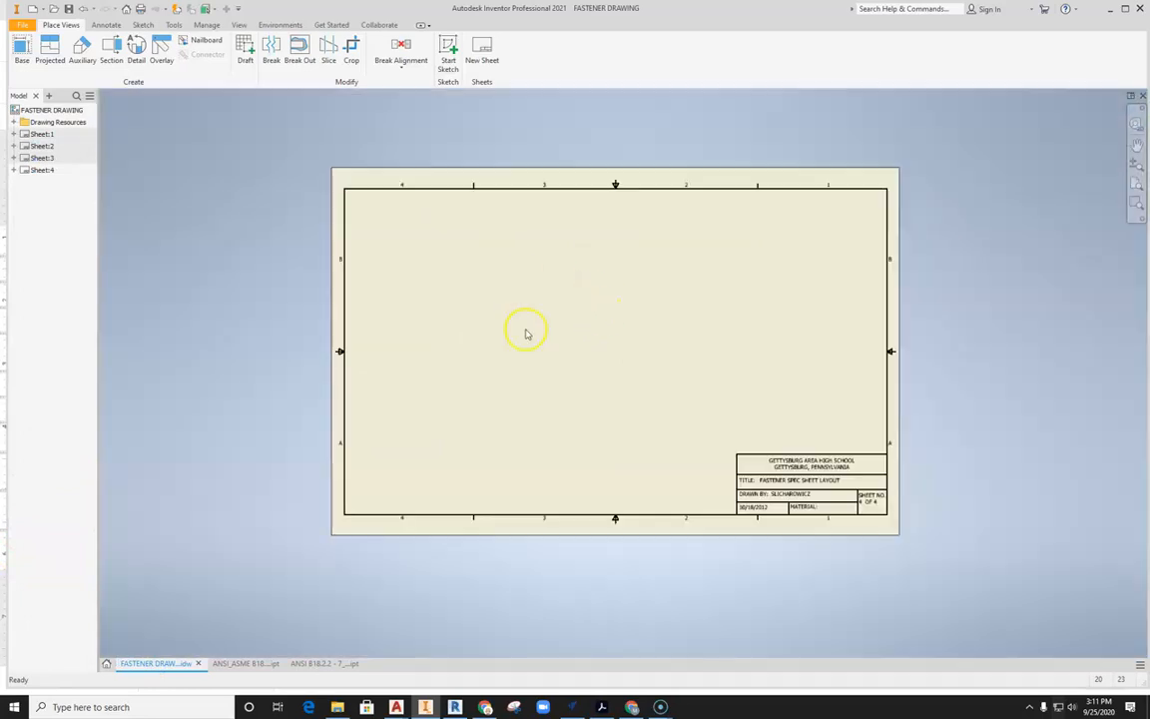
{"action": "scroll", "coordinate": [528, 333], "scroll_direction": "down", "scroll_amount": 2}
{"action": "scroll", "coordinate": [507, 296], "scroll_direction": "up", "scroll_amount": 2}
Check the size and orientation settings of Sheet:4 without changing them.
{"action": "right_click", "coordinate": [30, 170]}
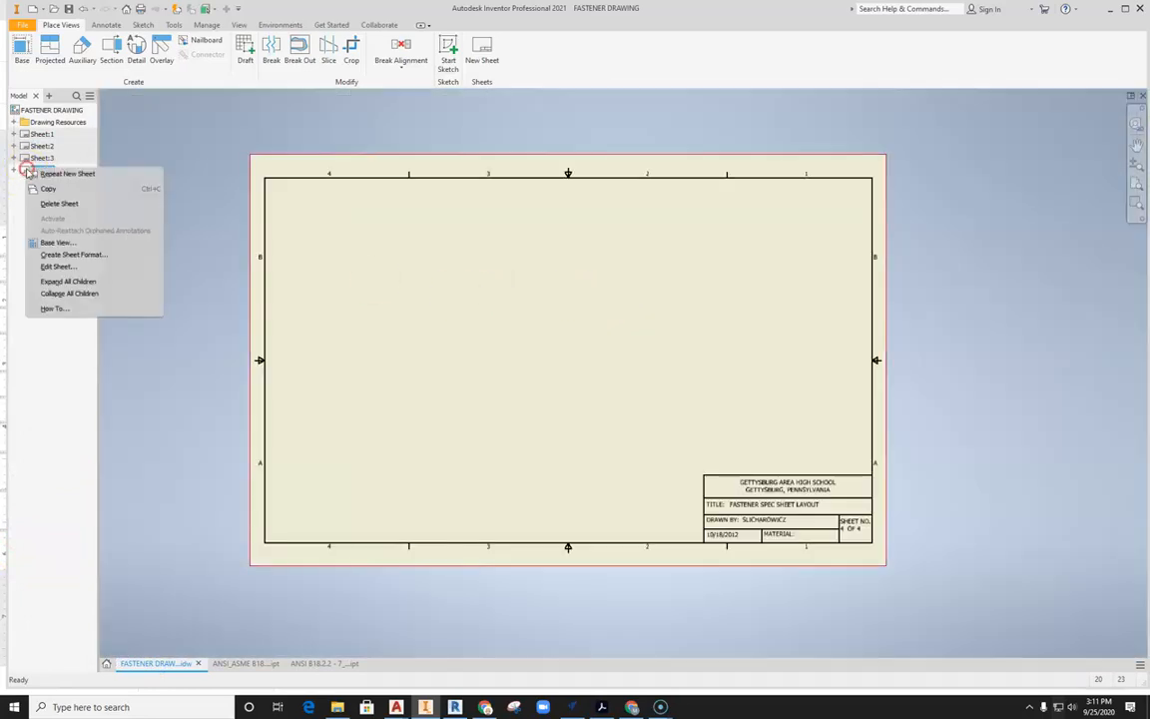
{"action": "left_click", "coordinate": [57, 267]}
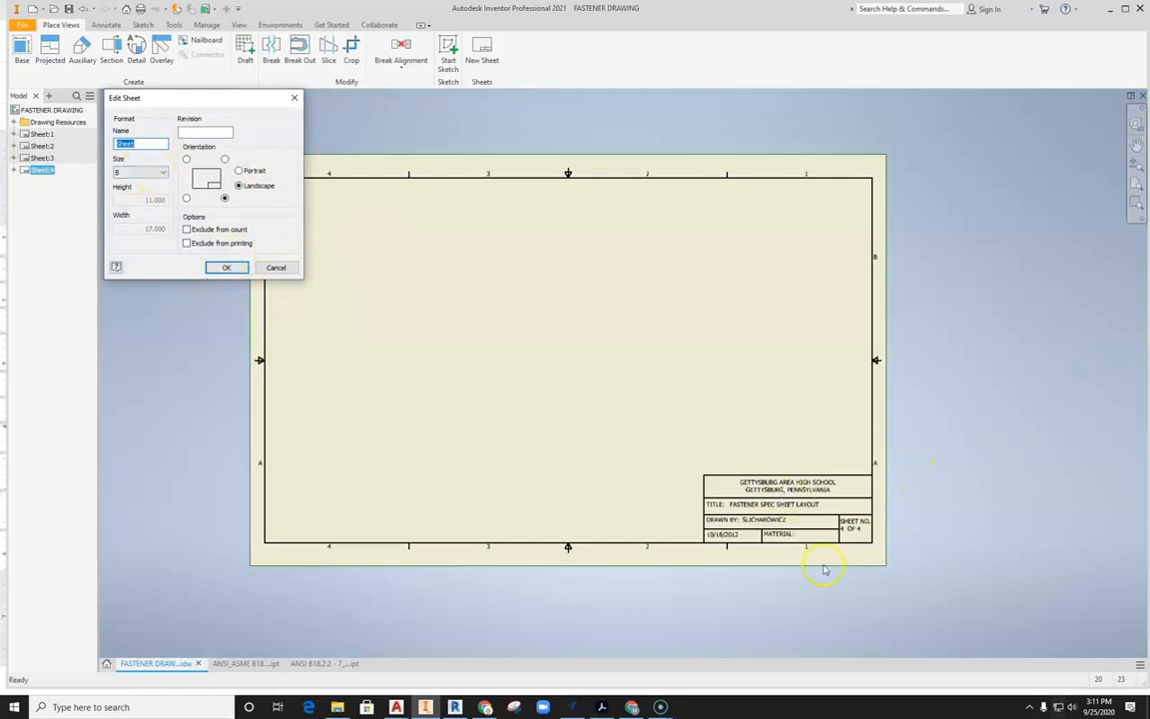
{"action": "left_click", "coordinate": [271, 267]}
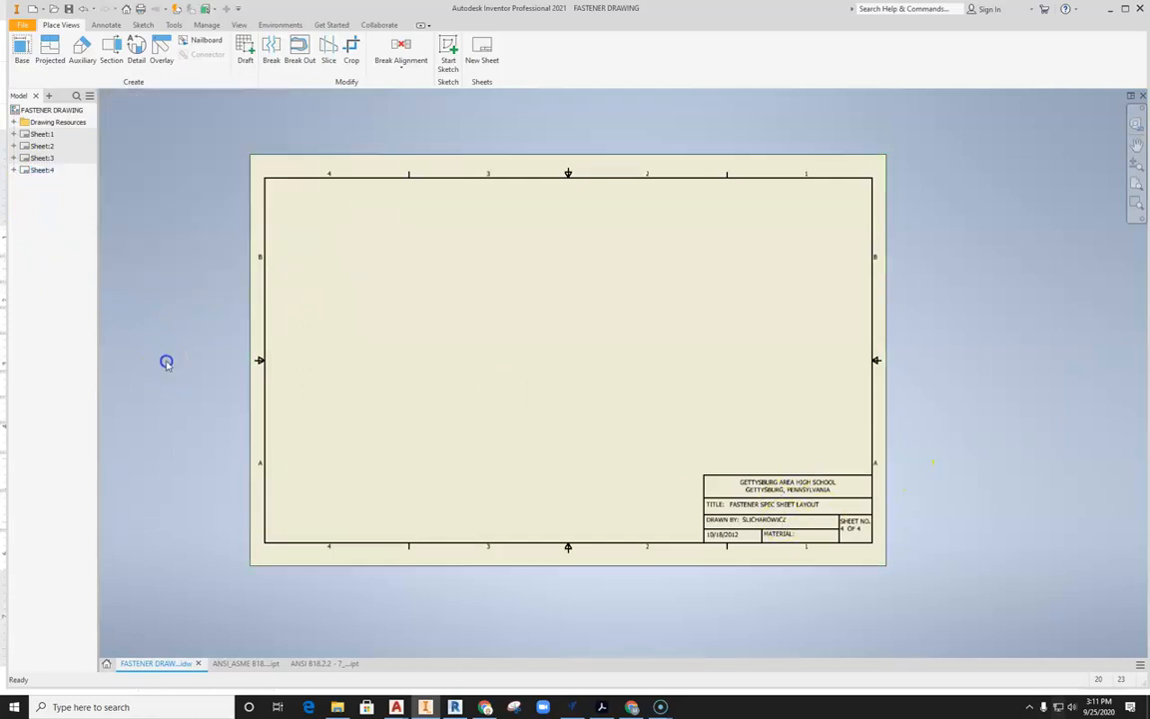
{"action": "scroll", "coordinate": [277, 279], "scroll_direction": "up", "scroll_amount": 2}
{"action": "scroll", "coordinate": [311, 272], "scroll_direction": "down", "scroll_amount": 2}
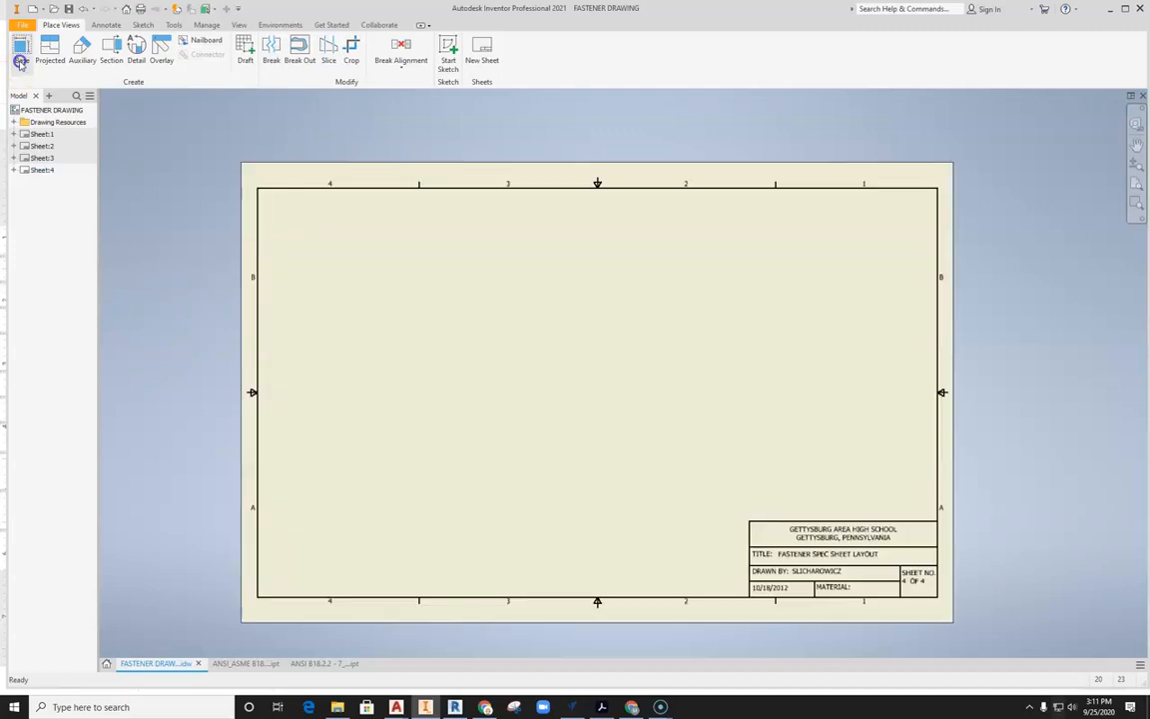
Place a 1:1 front base view of the heavy hex nut near the sheet's upper edge with a projected view to its right.
{"action": "left_click", "coordinate": [21, 49]}
{"action": "mouse_move", "coordinate": [590, 384]}
{"action": "left_mouse_down"}
{"action": "mouse_move", "coordinate": [508, 326]}
{"action": "mouse_move", "coordinate": [523, 276]}
{"action": "mouse_move", "coordinate": [549, 266]}
{"action": "left_mouse_up"}
{"action": "left_click", "coordinate": [624, 266]}
{"action": "scroll", "coordinate": [619, 259], "scroll_direction": "down", "scroll_amount": 2}
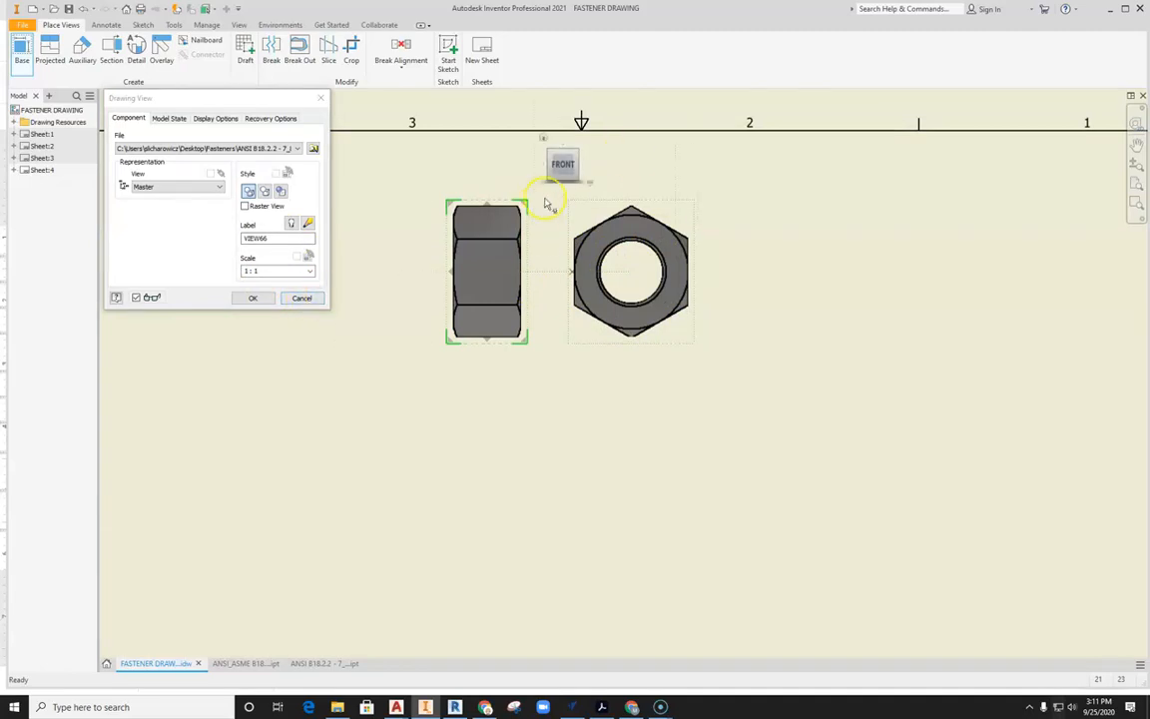
{"action": "left_click", "coordinate": [270, 298]}
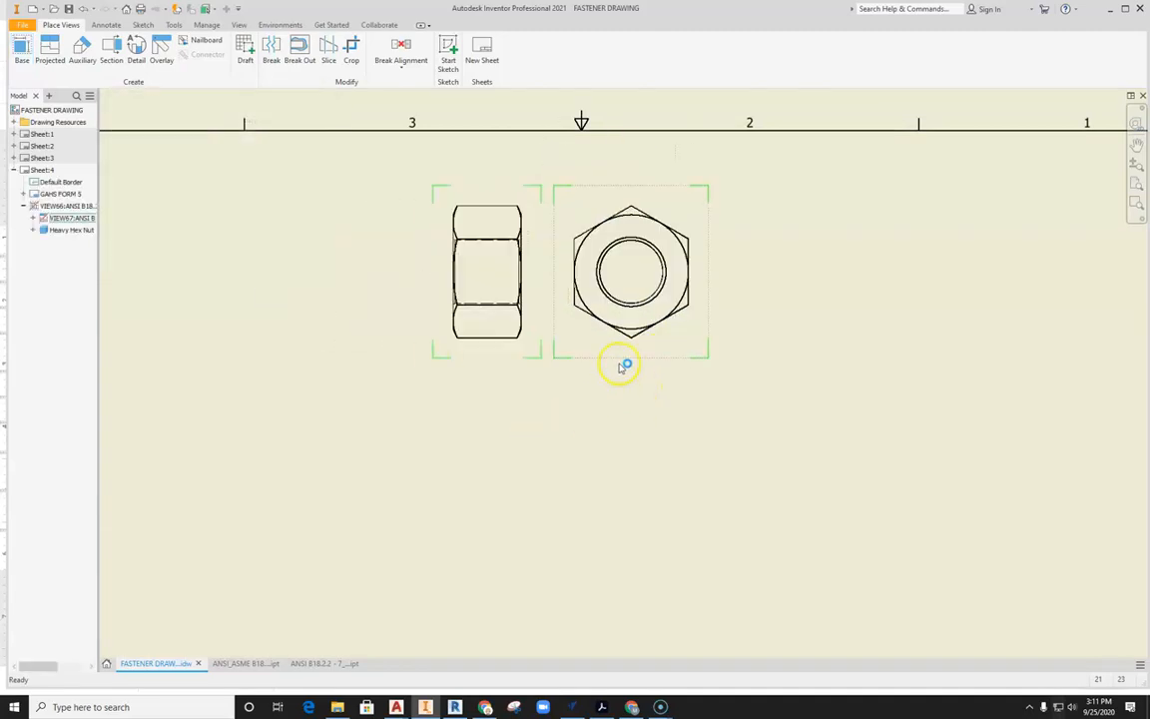
Delete the projected hexagonal end view of the nut, keeping its base view.
{"action": "key", "text": "Delete"}
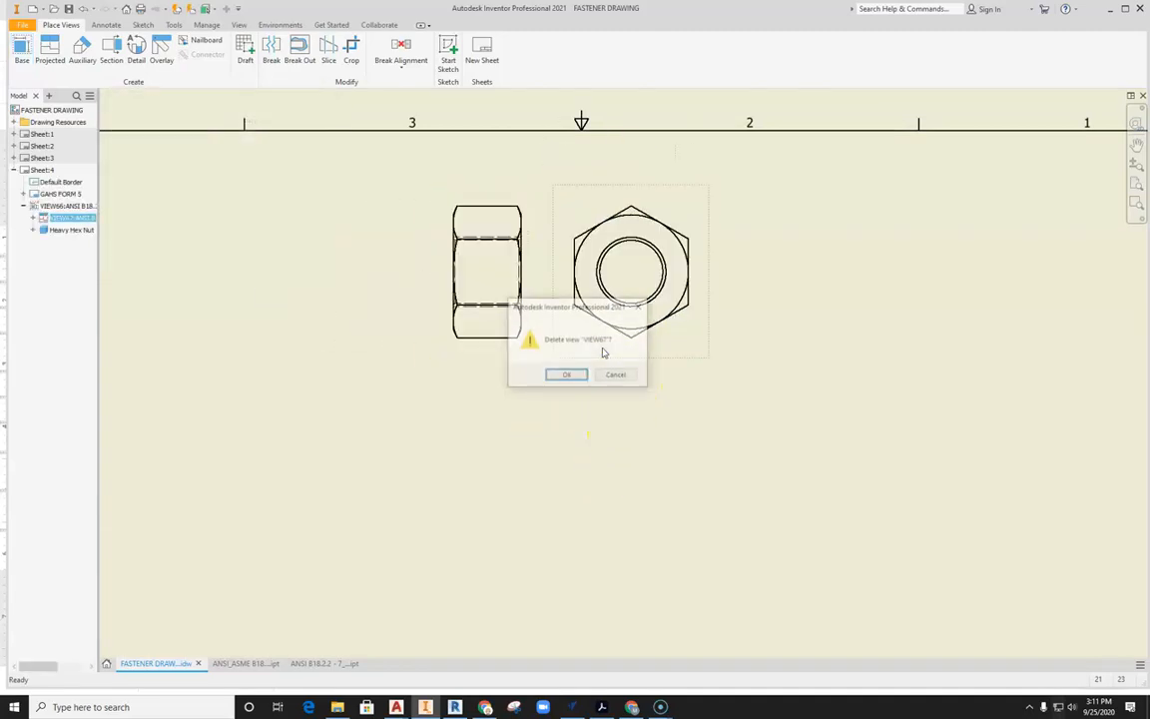
{"action": "left_click", "coordinate": [566, 375]}
{"action": "scroll", "coordinate": [567, 380], "scroll_direction": "down", "scroll_amount": 2}
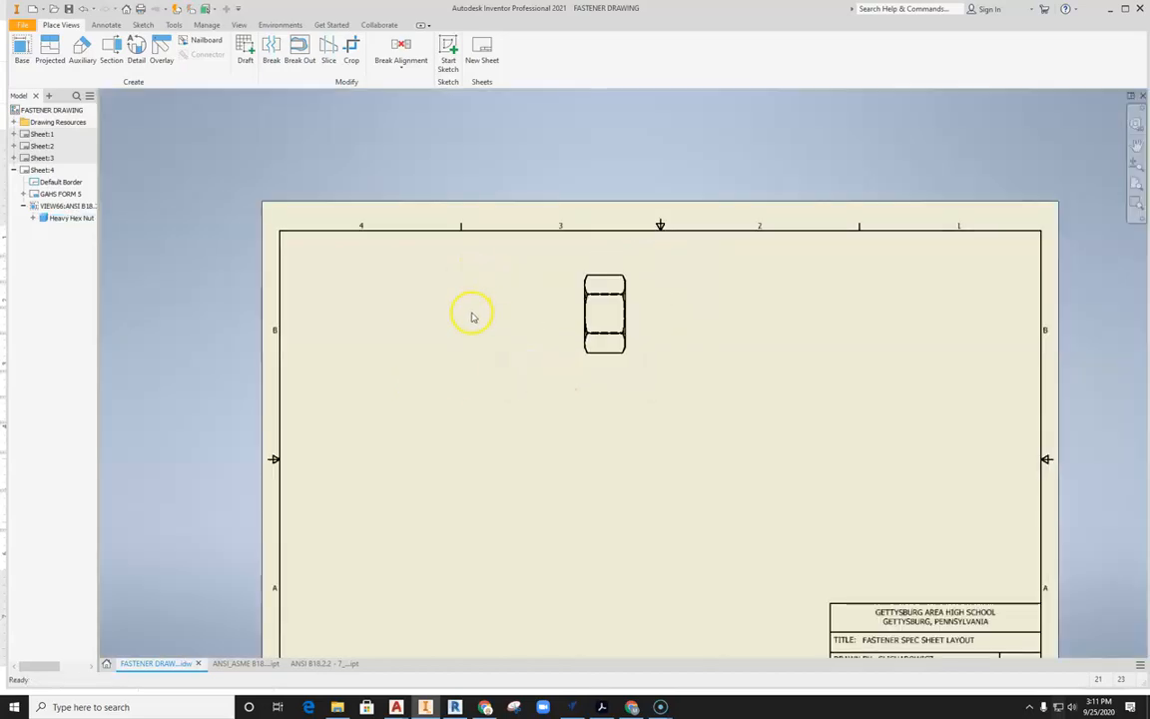
Start another base view and load ANSI_ASME B18.2.1 - 7_8-14 UNF - 2.25(2) from the Desktop Fasteners folder.
{"action": "left_click", "coordinate": [21, 50]}
{"action": "left_click", "coordinate": [296, 149]}
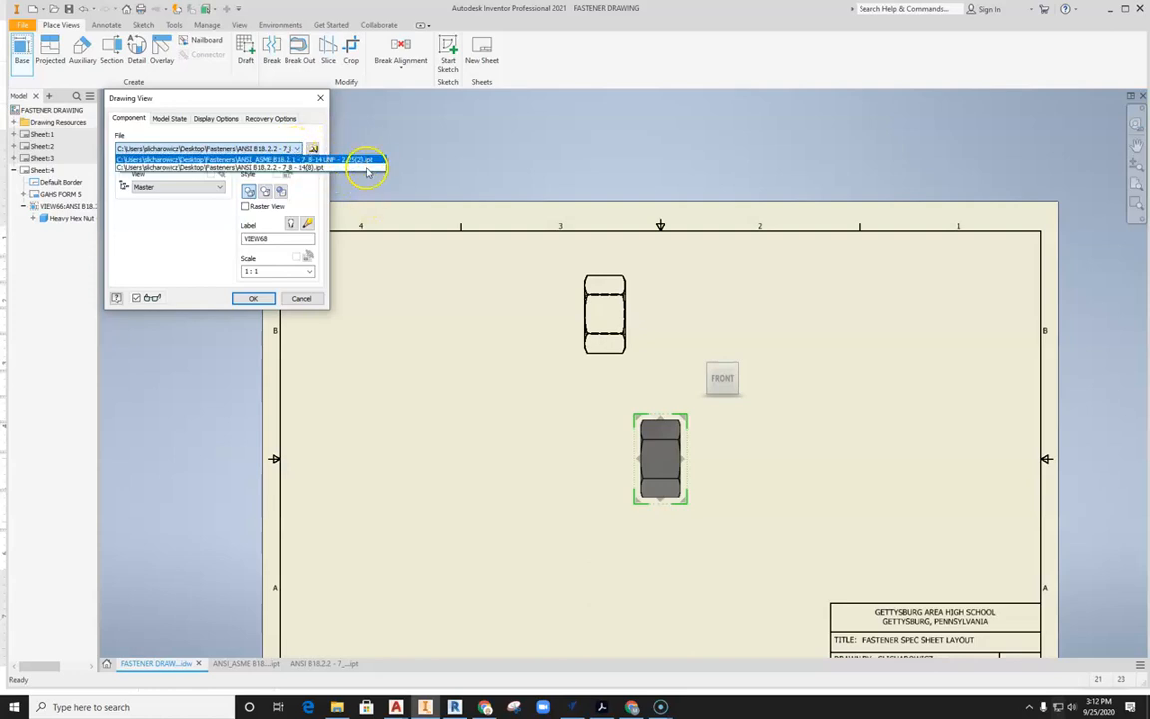
{"action": "left_click", "coordinate": [316, 149]}
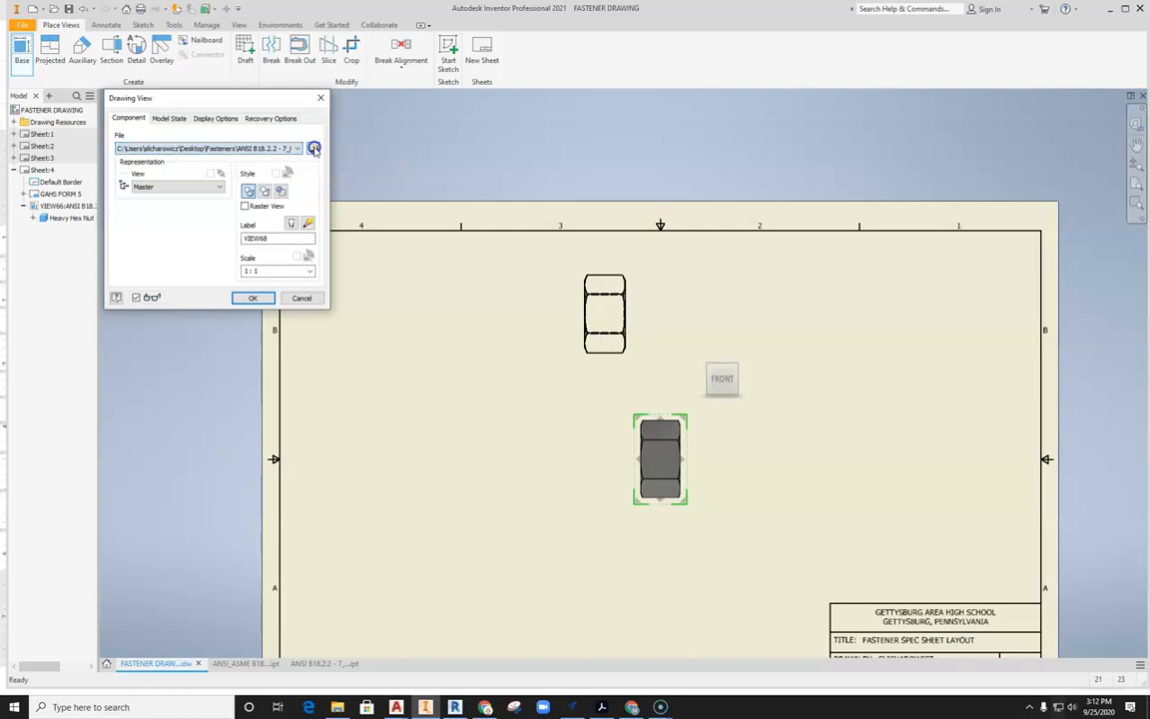
{"action": "left_click", "coordinate": [315, 149]}
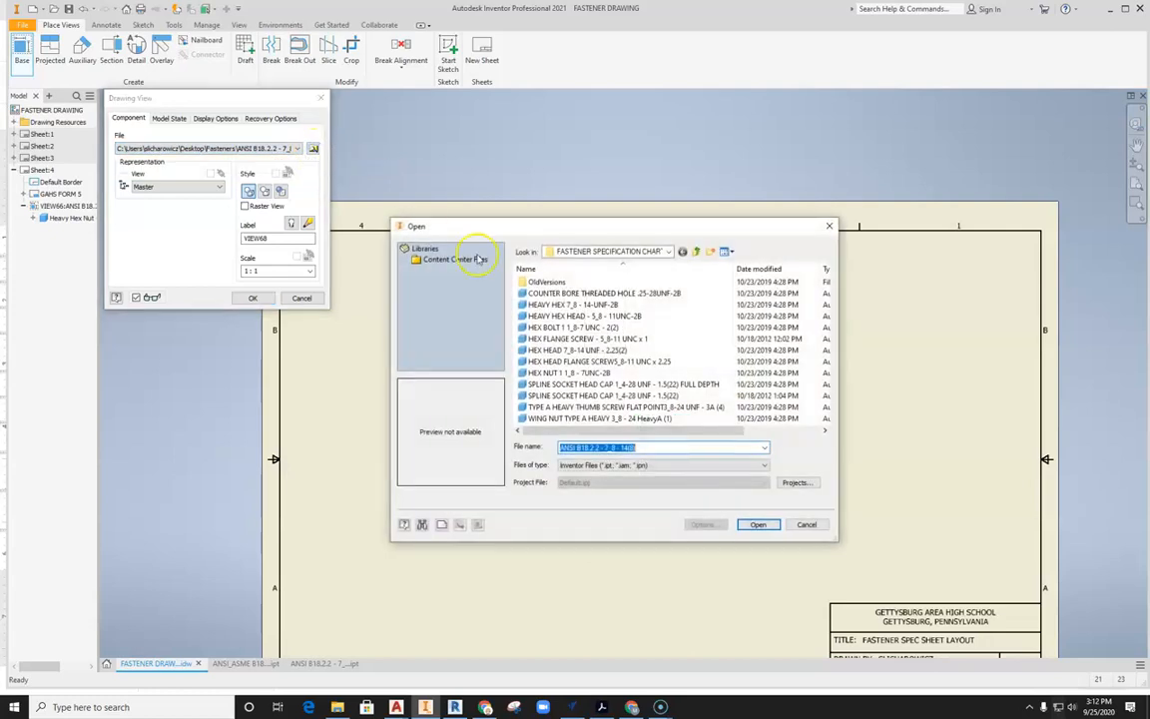
{"action": "left_click", "coordinate": [669, 251]}
{"action": "scroll", "coordinate": [574, 299], "scroll_direction": "up", "scroll_amount": 2}
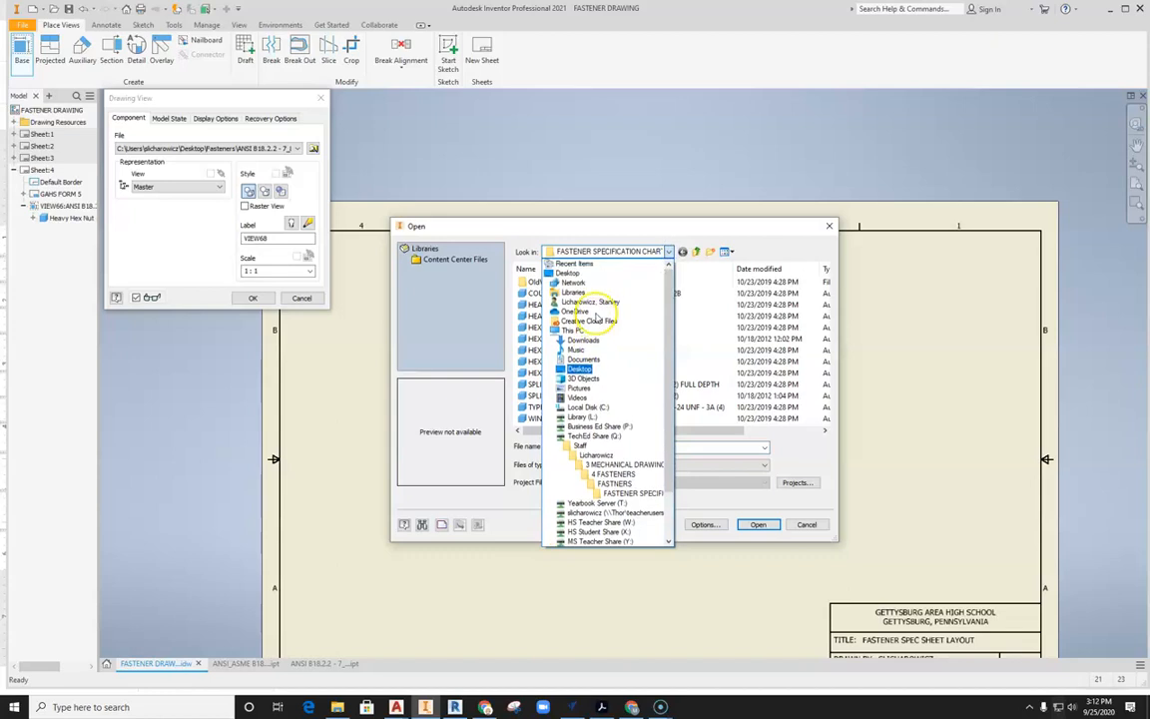
{"action": "left_click", "coordinate": [571, 260]}
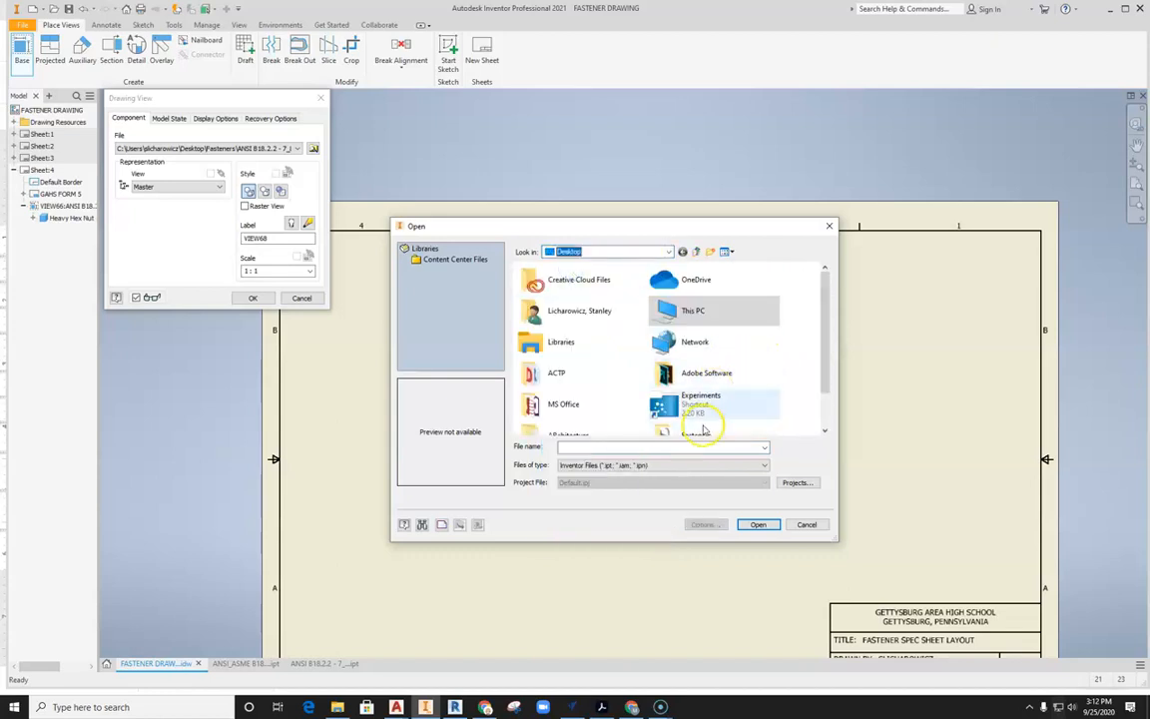
{"action": "scroll", "coordinate": [724, 391], "scroll_direction": "down", "scroll_amount": 1}
{"action": "double_click", "coordinate": [689, 391]}
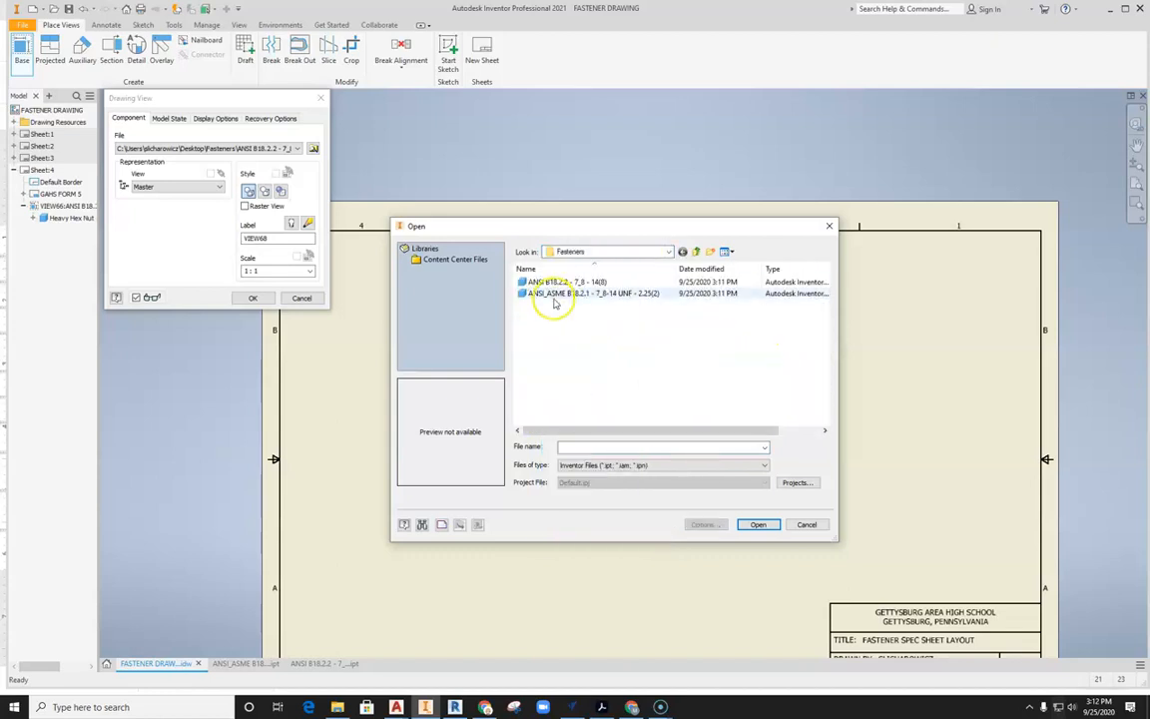
{"action": "left_click", "coordinate": [636, 295]}
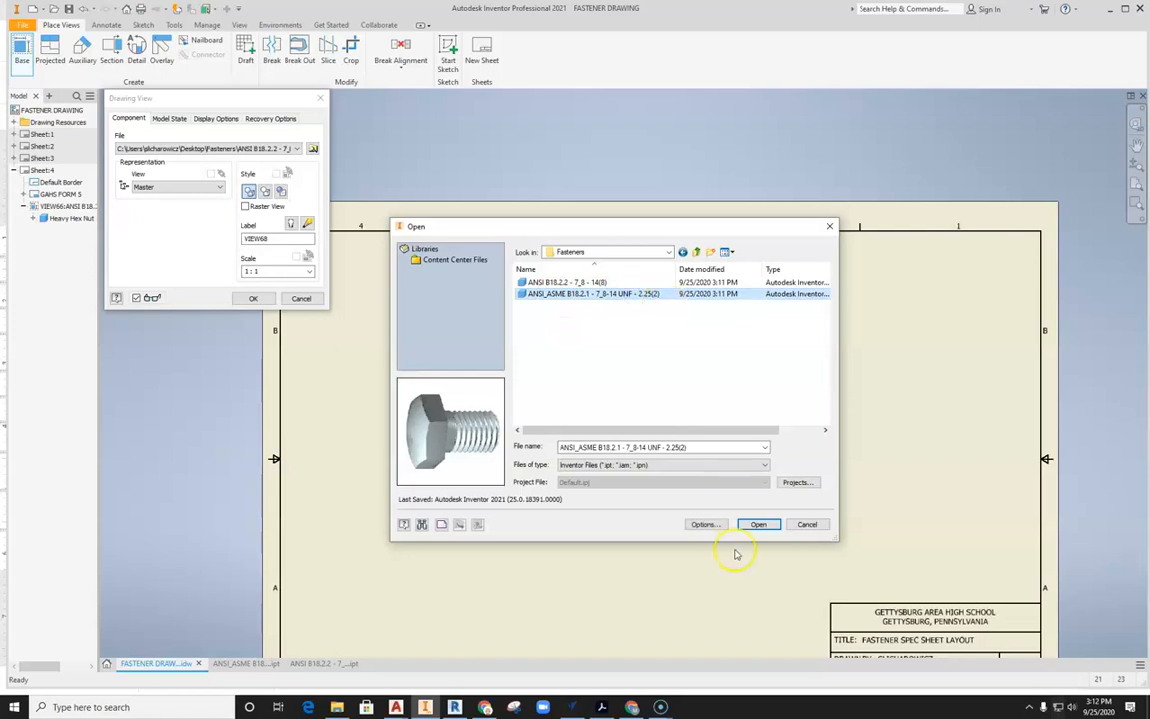
{"action": "left_click", "coordinate": [754, 524]}
Place the hex bolt's 1:1 side view beside the nut and project its hexagonal end view beyond the head.
{"action": "left_click_drag", "start_coordinate": [662, 464], "coordinate": [488, 322]}
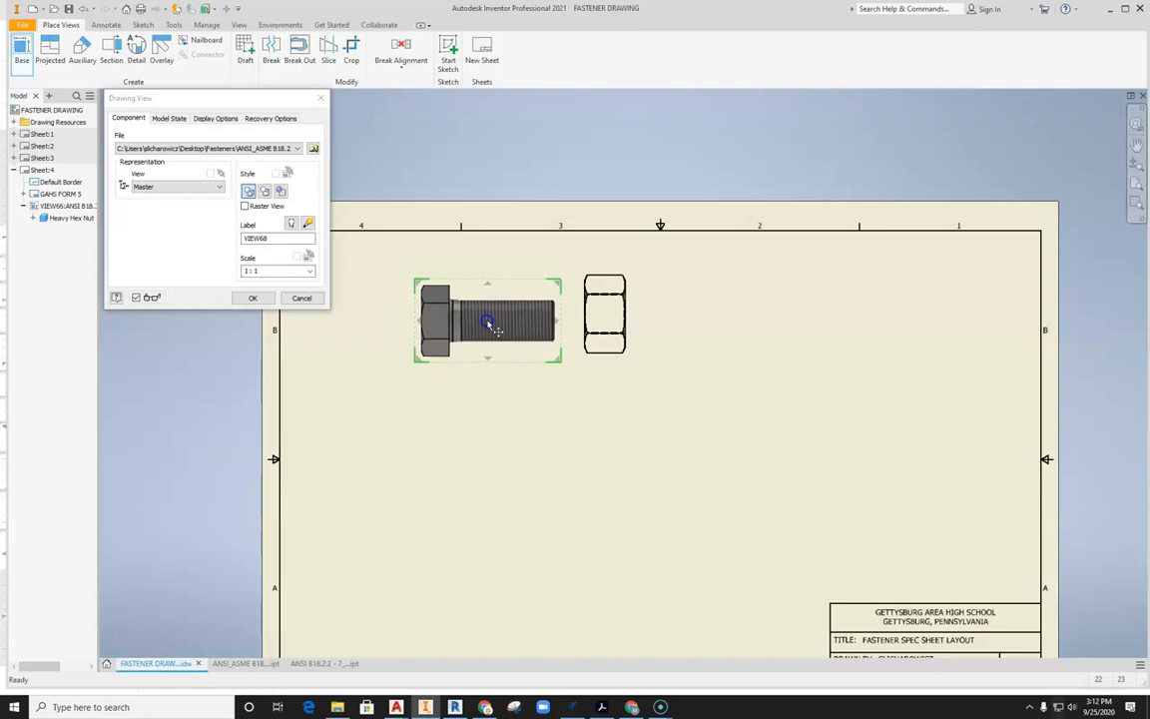
{"action": "left_click", "coordinate": [351, 330]}
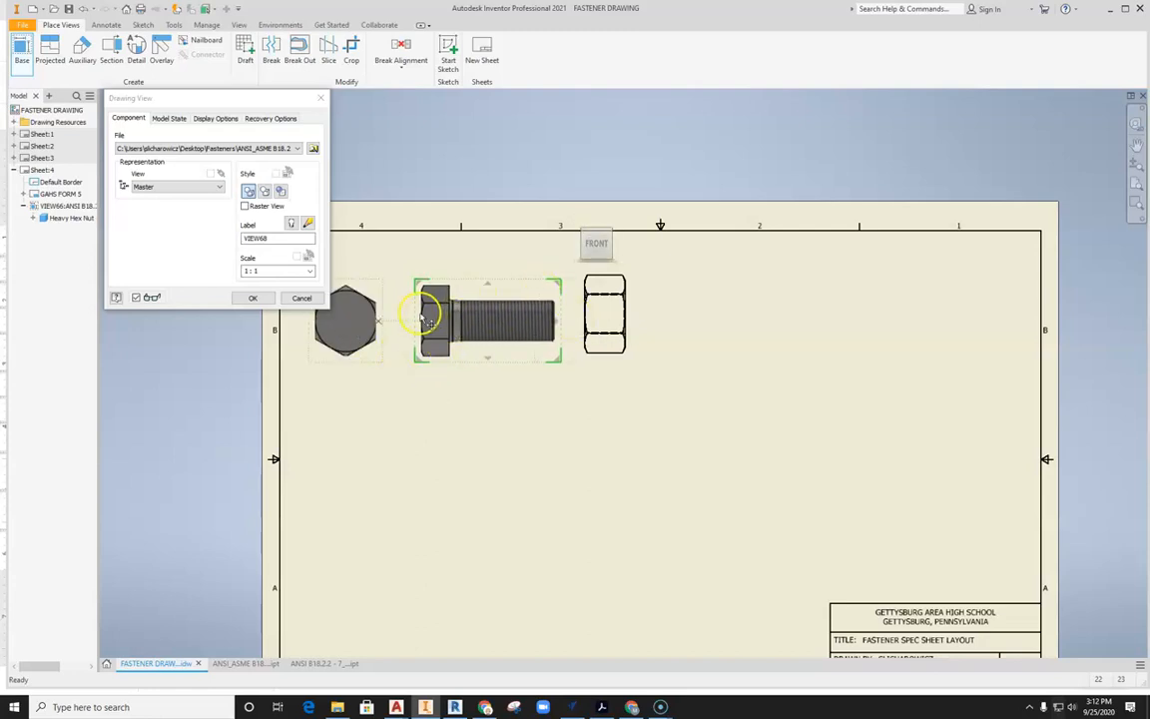
{"action": "left_click", "coordinate": [253, 299]}
Align the heavy hex nut view horizontally with the bolt's side view.
{"action": "scroll", "coordinate": [519, 424], "scroll_direction": "up", "scroll_amount": 5}
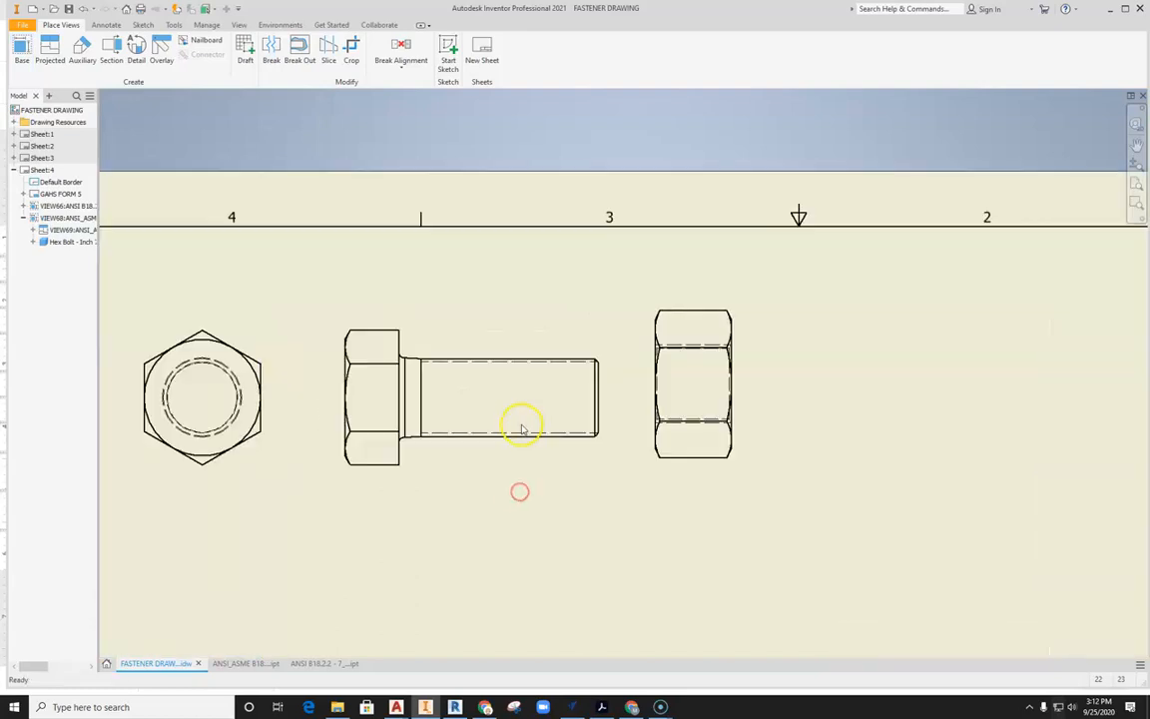
{"action": "left_click_drag", "start_coordinate": [661, 289], "coordinate": [693, 252]}
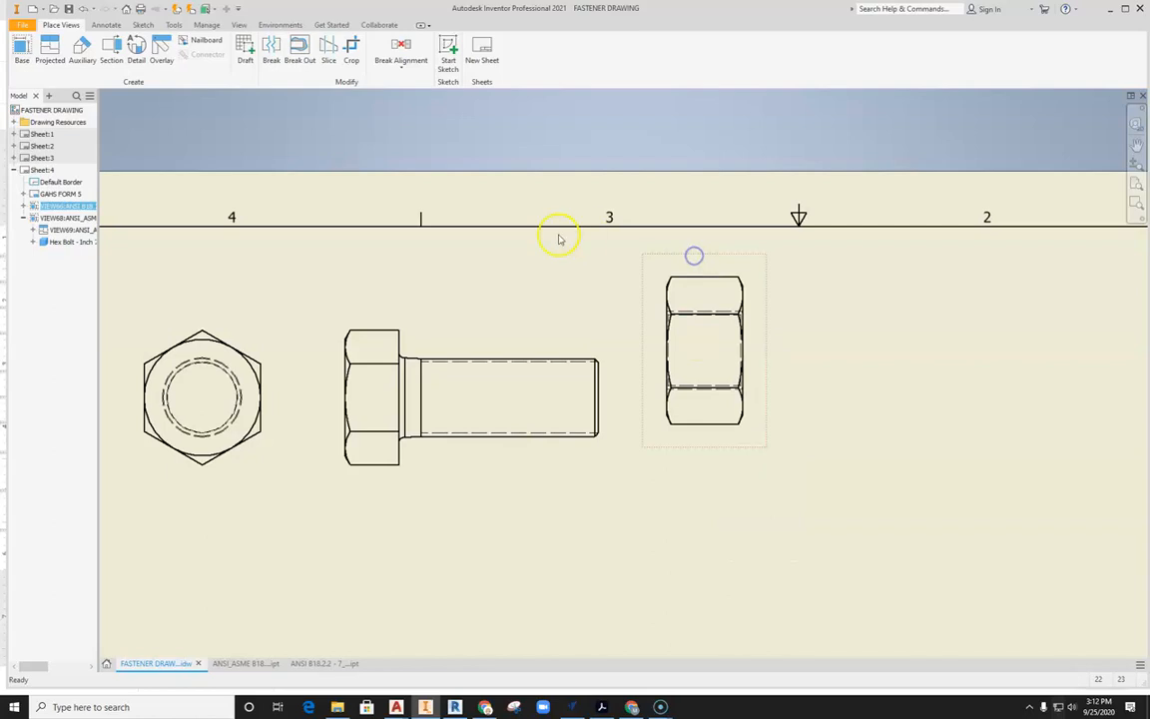
{"action": "right_click", "coordinate": [664, 270]}
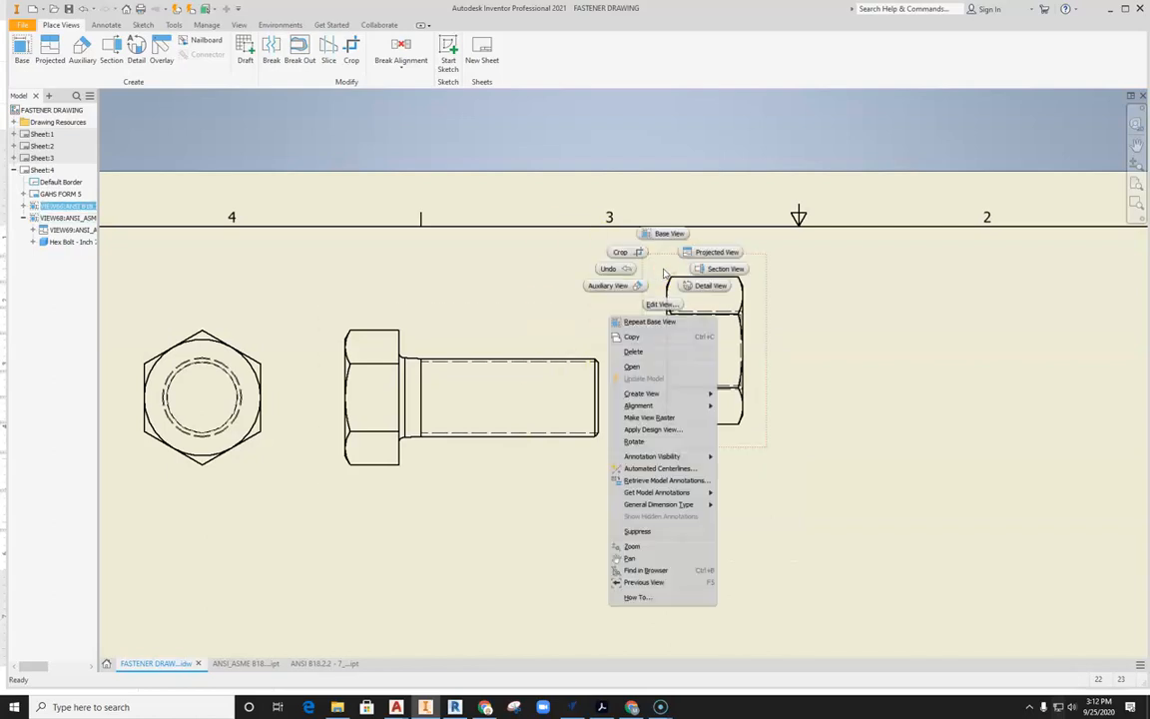
{"action": "mouse_move", "coordinate": [671, 406]}
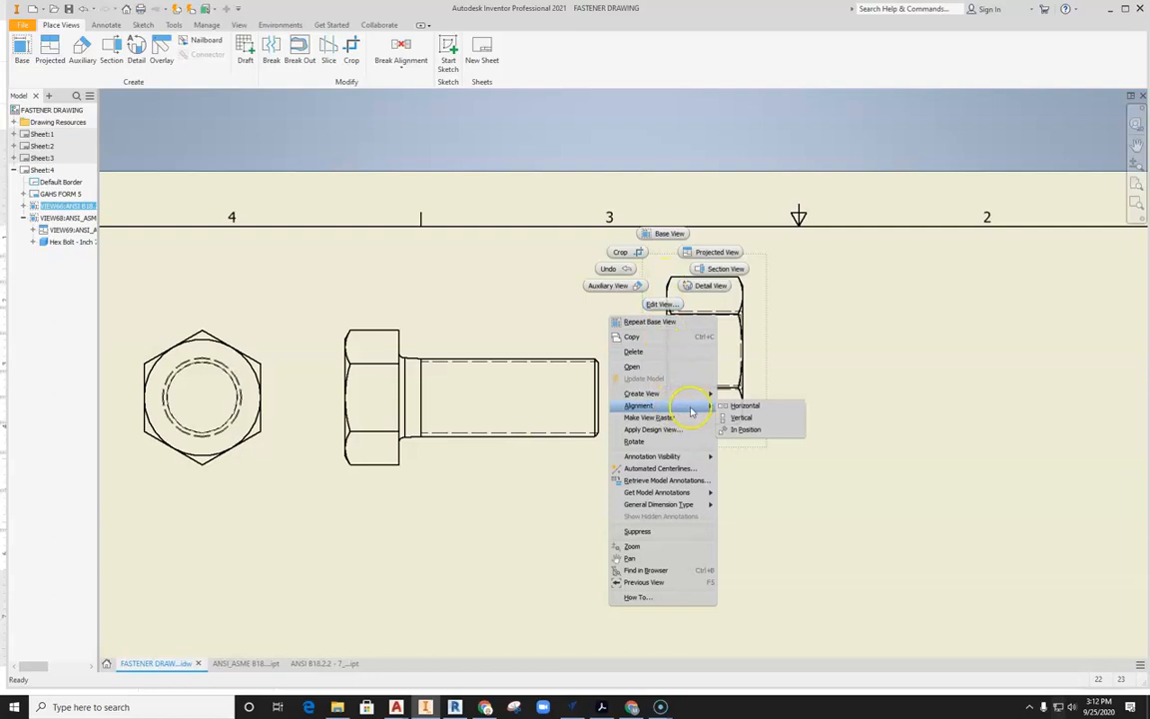
{"action": "left_click", "coordinate": [747, 405]}
{"action": "left_click", "coordinate": [539, 331]}
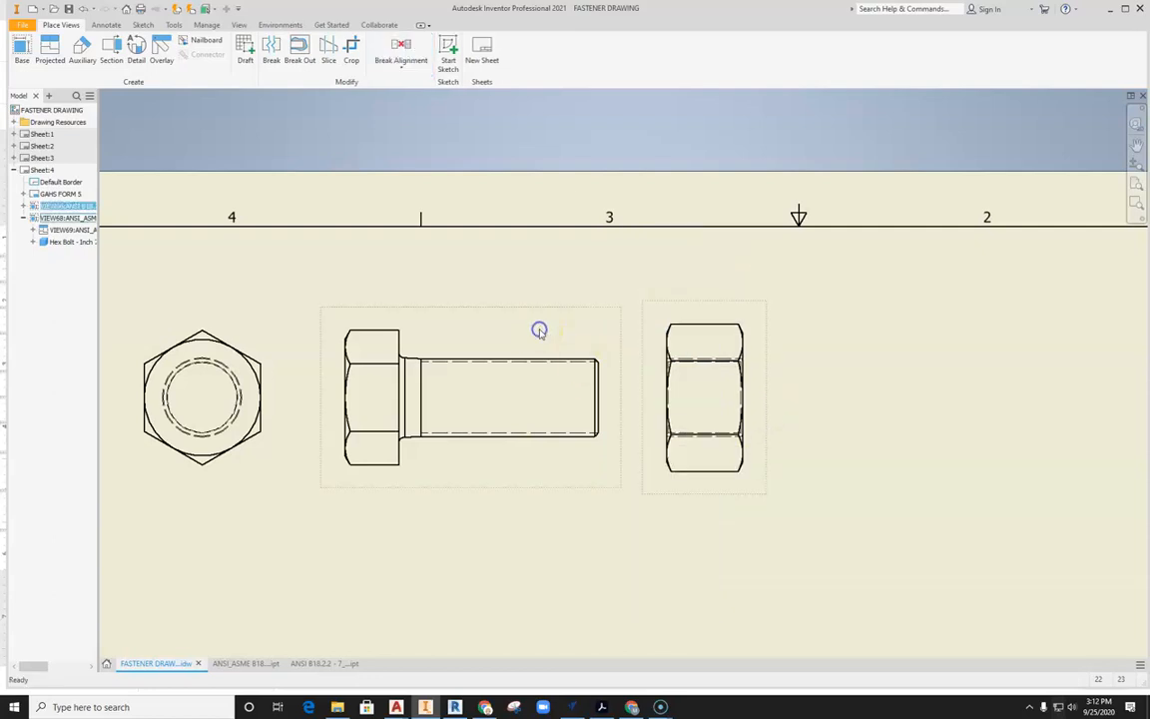
Shift the nut view and the bolt's side view slightly to adjust the spacing of the aligned views.
{"action": "left_click_drag", "start_coordinate": [678, 311], "coordinate": [685, 286]}
{"action": "left_click", "coordinate": [498, 335]}
{"action": "mouse_move", "coordinate": [439, 312]}
{"action": "left_mouse_down"}
{"action": "mouse_move", "coordinate": [423, 287]}
{"action": "mouse_move", "coordinate": [446, 301]}
{"action": "left_mouse_up"}
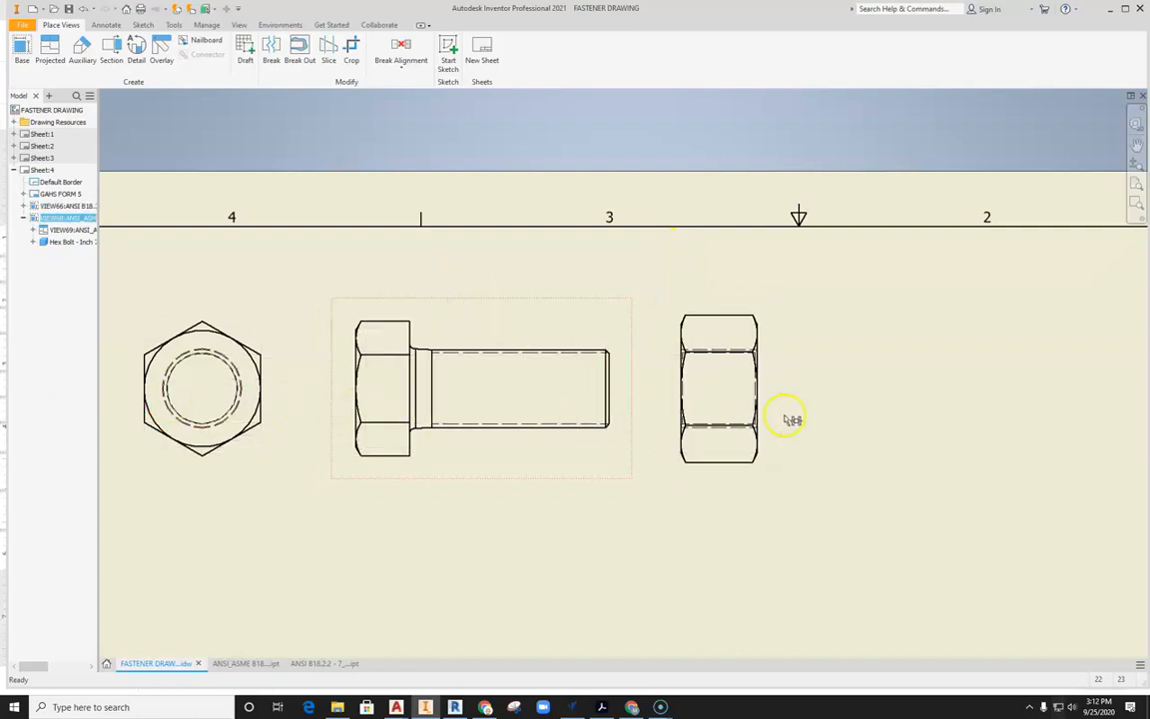
Add a center mark to the bolt's hexagonal end view.
{"action": "scroll", "coordinate": [395, 384], "scroll_direction": "down", "scroll_amount": 5}
{"action": "scroll", "coordinate": [389, 382], "scroll_direction": "up", "scroll_amount": 6}
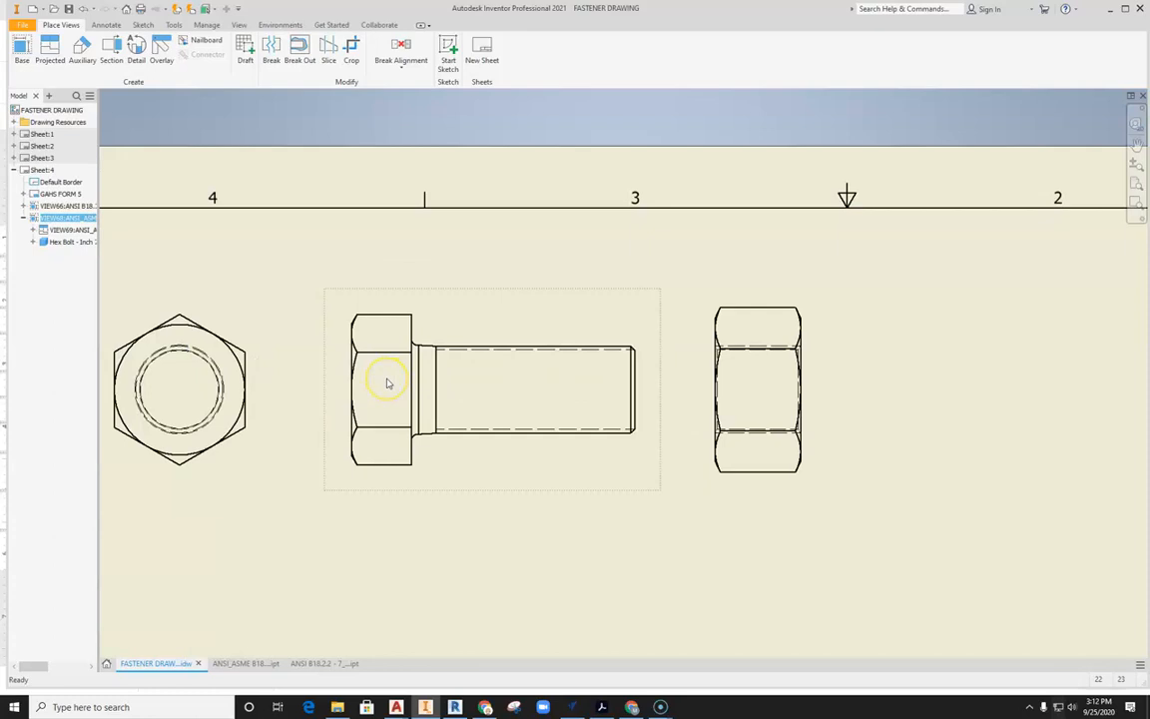
{"action": "scroll", "coordinate": [388, 383], "scroll_direction": "down", "scroll_amount": 3}
{"action": "scroll", "coordinate": [415, 389], "scroll_direction": "up", "scroll_amount": 2}
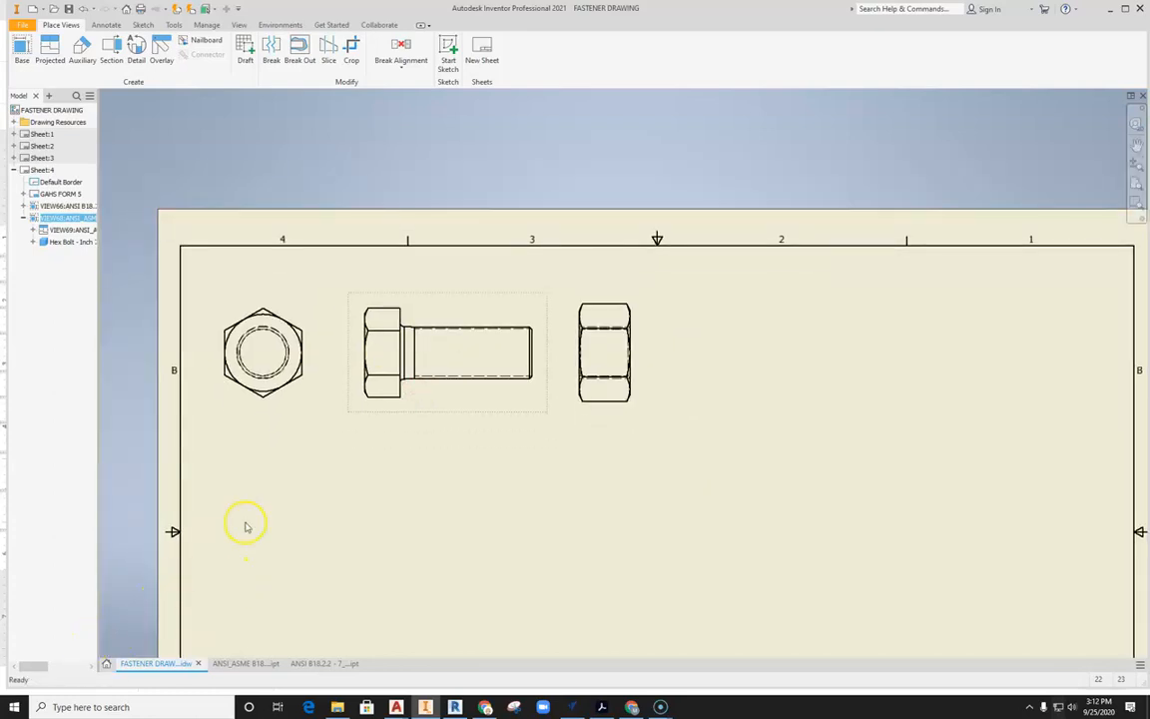
{"action": "left_click", "coordinate": [107, 24]}
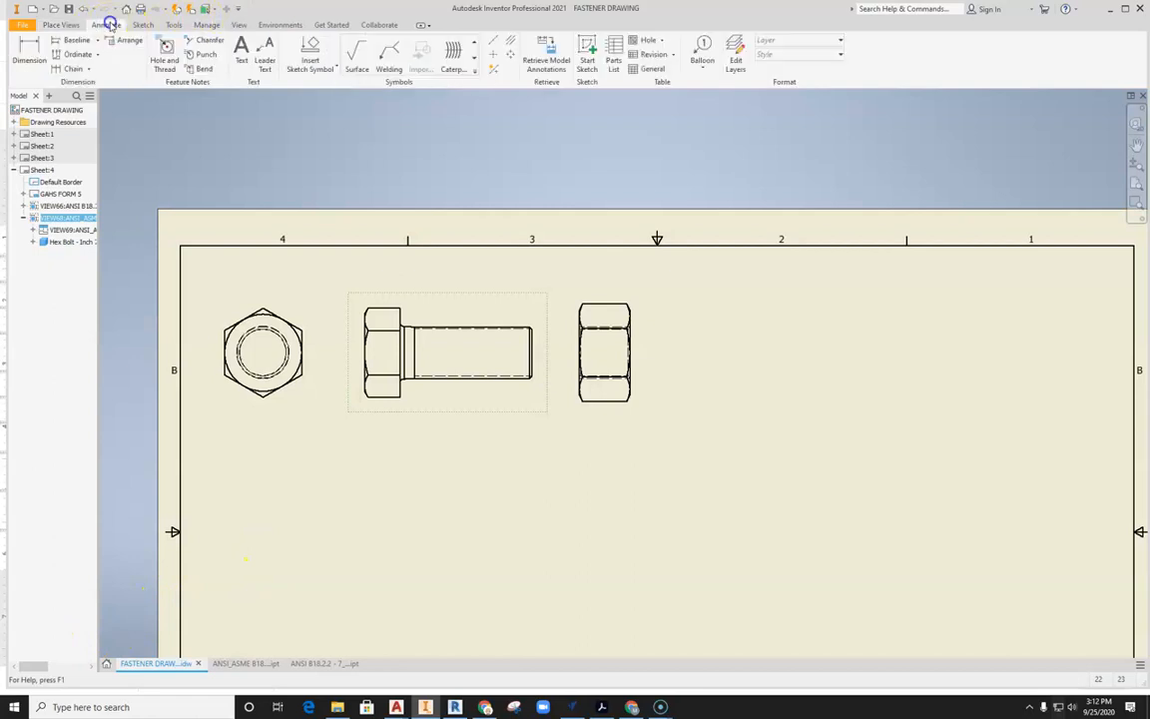
{"action": "left_click", "coordinate": [494, 53]}
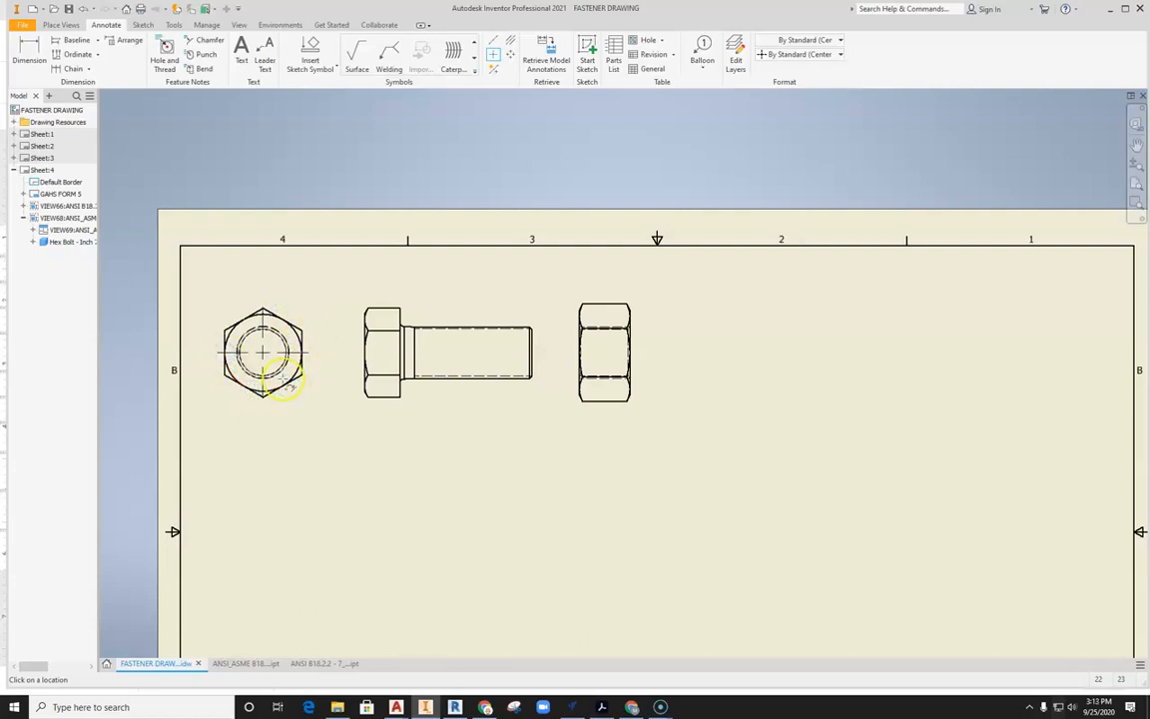
Add a bisector centerline to the nut view between its two outer horizontal edges.
{"action": "left_click", "coordinate": [512, 43]}
{"action": "scroll", "coordinate": [595, 360], "scroll_direction": "up", "scroll_amount": 3}
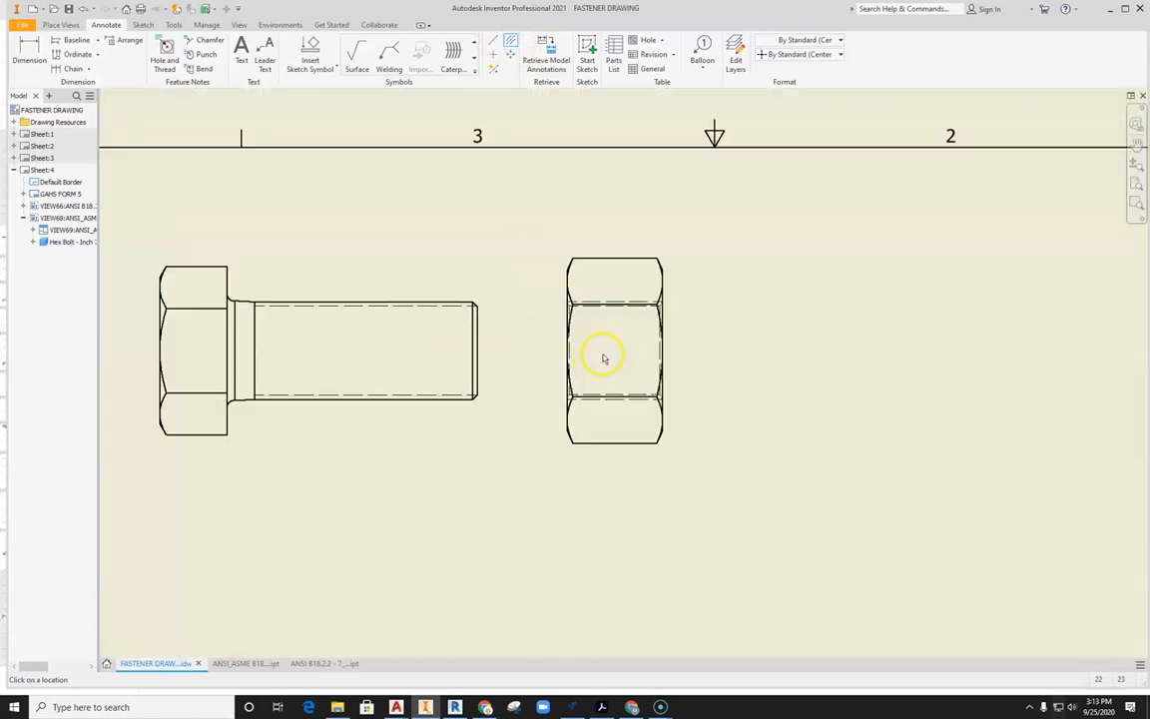
{"action": "scroll", "coordinate": [604, 359], "scroll_direction": "up", "scroll_amount": 3}
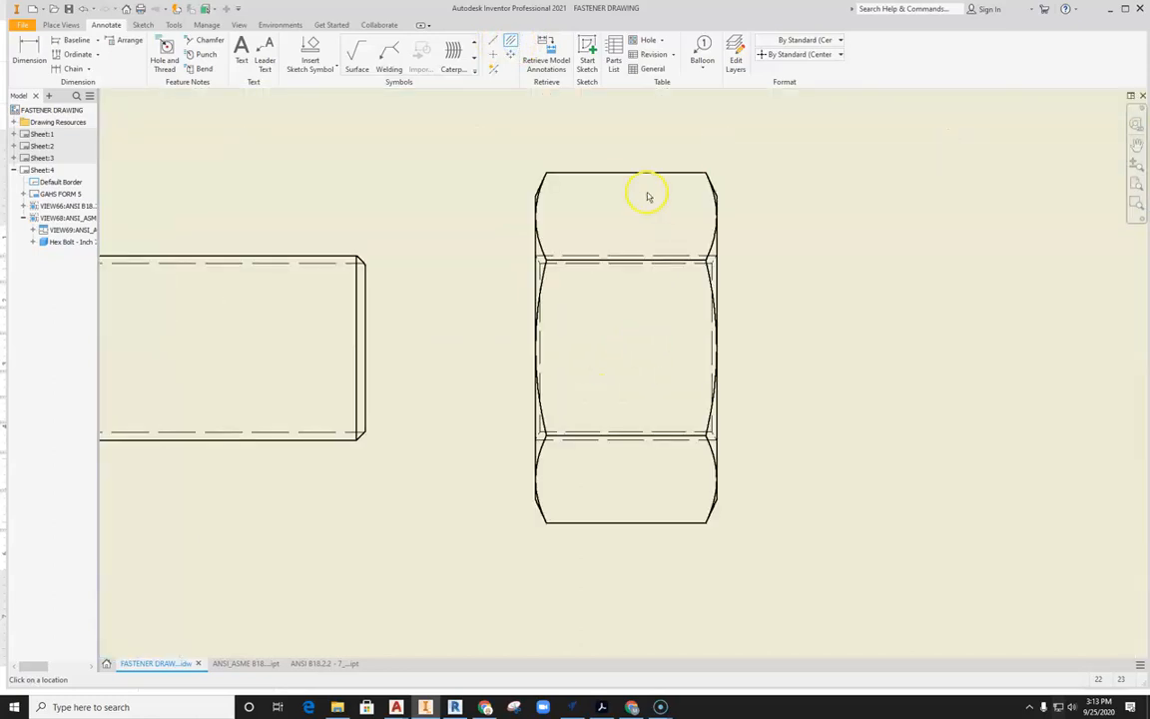
{"action": "left_click", "coordinate": [639, 521]}
{"action": "scroll", "coordinate": [577, 404], "scroll_direction": "down", "scroll_amount": 5}
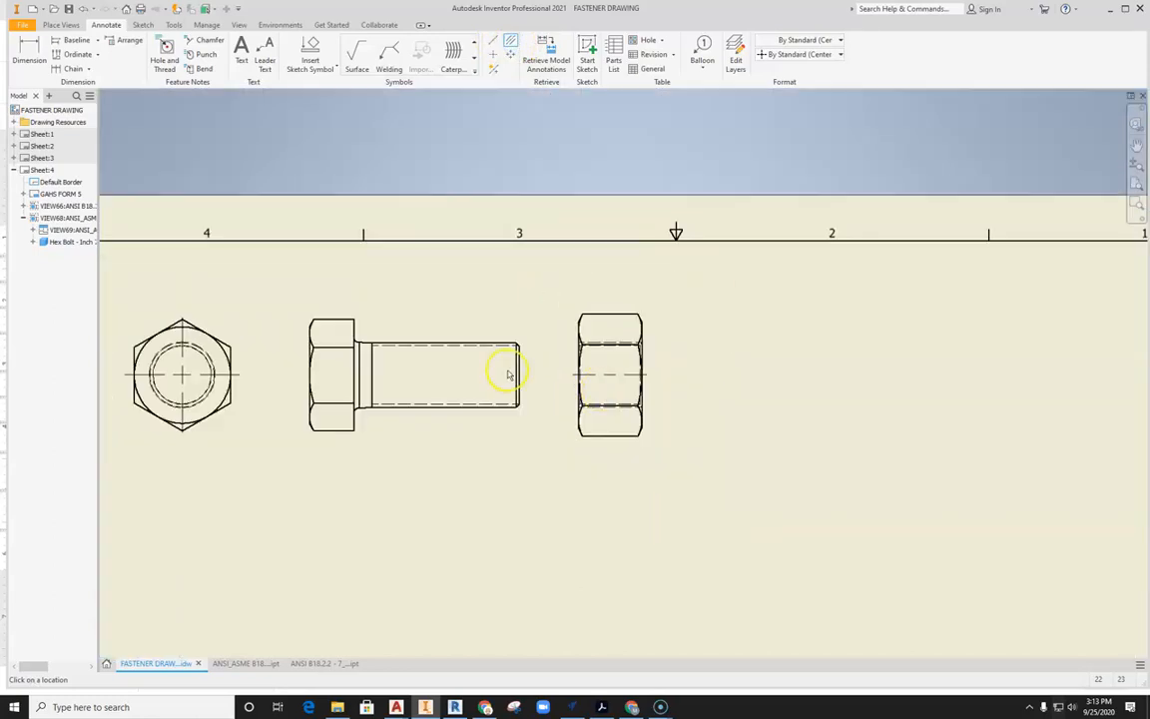
Create a bisector centerline along the bolt's shank from its two outer thread edges.
{"action": "scroll", "coordinate": [587, 325], "scroll_direction": "up", "scroll_amount": 4}
{"action": "left_click", "coordinate": [562, 284]}
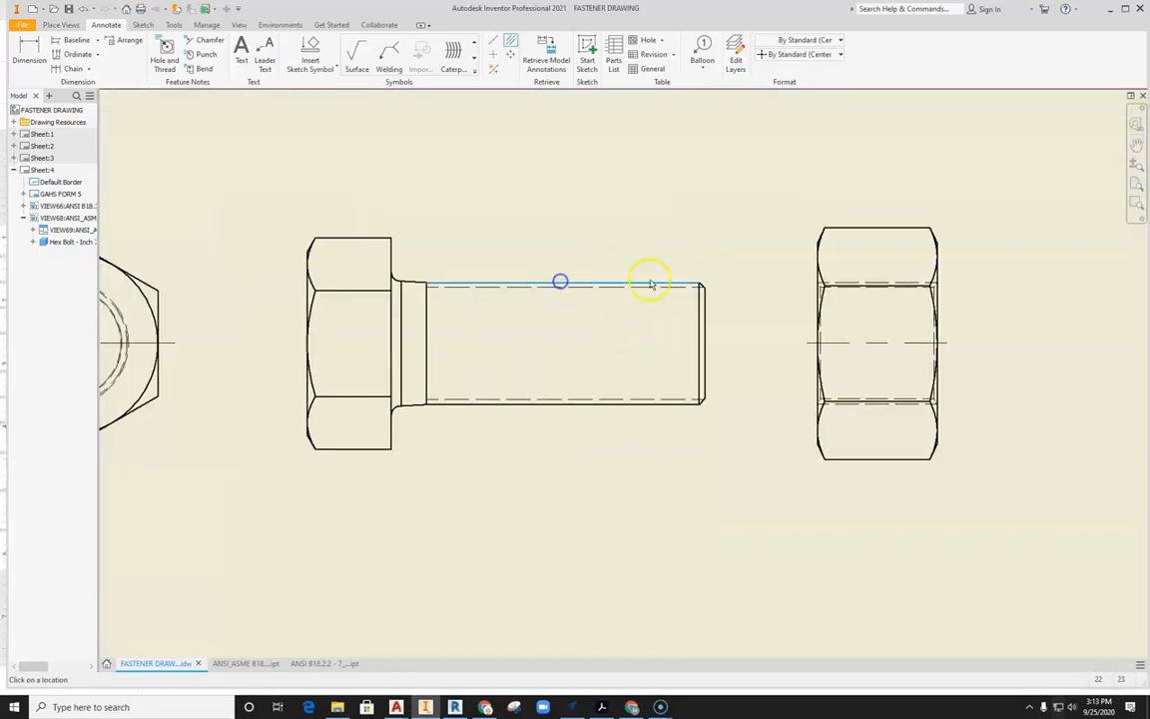
{"action": "left_click", "coordinate": [570, 403]}
{"action": "right_click", "coordinate": [589, 471]}
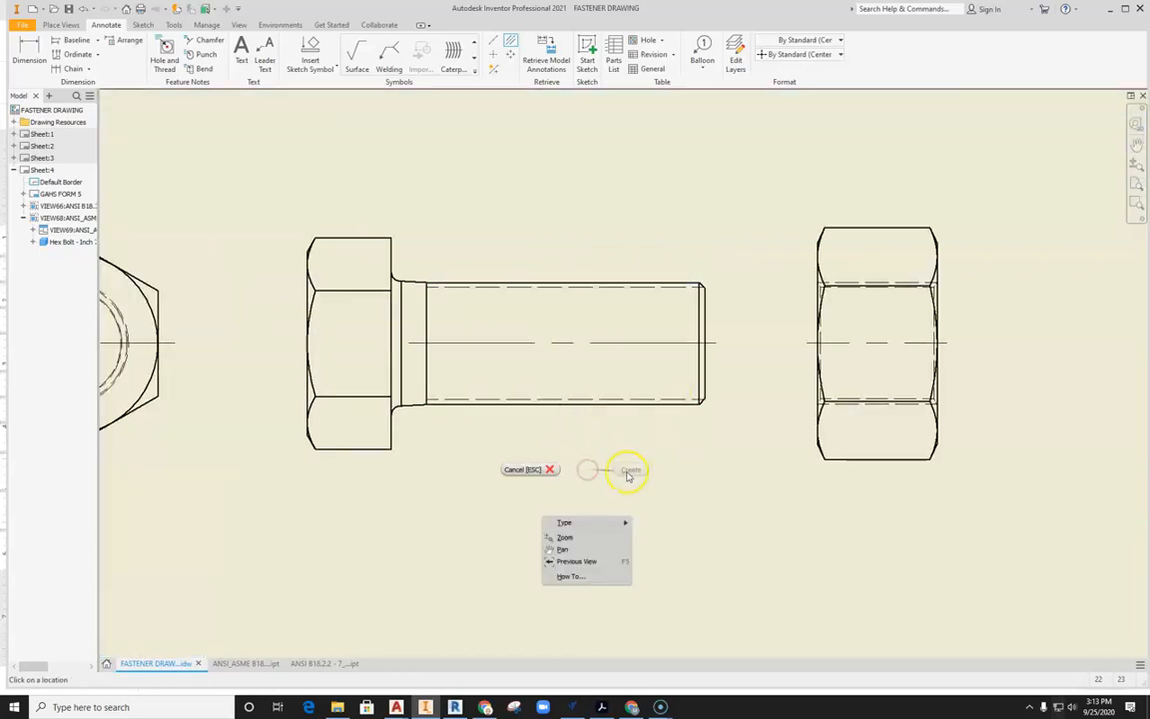
{"action": "left_click", "coordinate": [631, 471]}
Extend the shank's centerline through the bolt head to just beyond its outer face.
{"action": "left_click", "coordinate": [483, 343]}
{"action": "left_click_drag", "start_coordinate": [409, 343], "coordinate": [390, 342]}
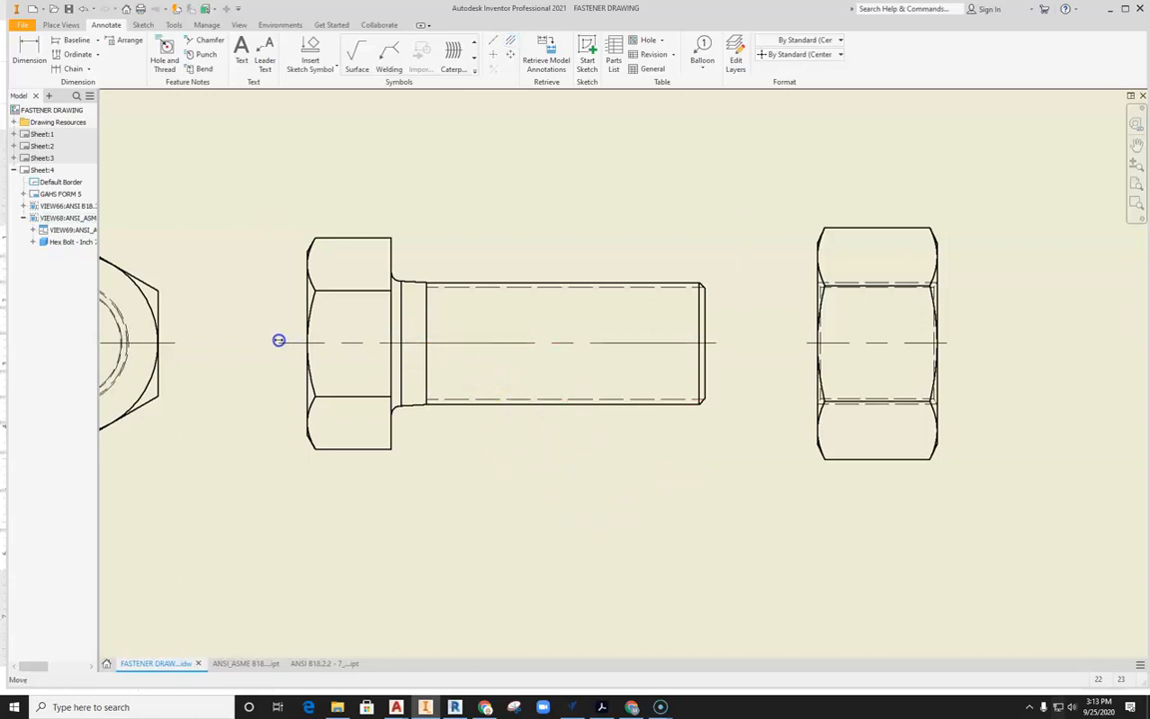
{"action": "left_click_drag", "start_coordinate": [290, 340], "coordinate": [290, 342]}
{"action": "left_click", "coordinate": [629, 565]}
{"action": "scroll", "coordinate": [464, 385], "scroll_direction": "down", "scroll_amount": 4}
{"action": "scroll", "coordinate": [470, 390], "scroll_direction": "up", "scroll_amount": 6}
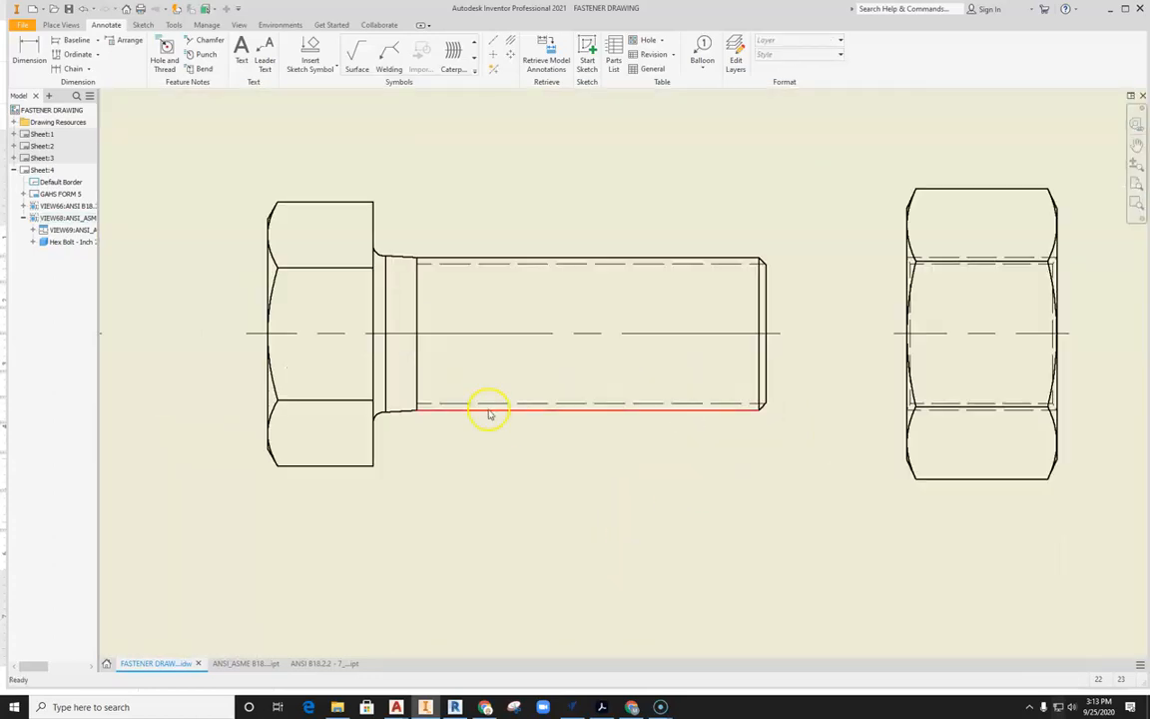
{"action": "scroll", "coordinate": [504, 374], "scroll_direction": "down", "scroll_amount": 5}
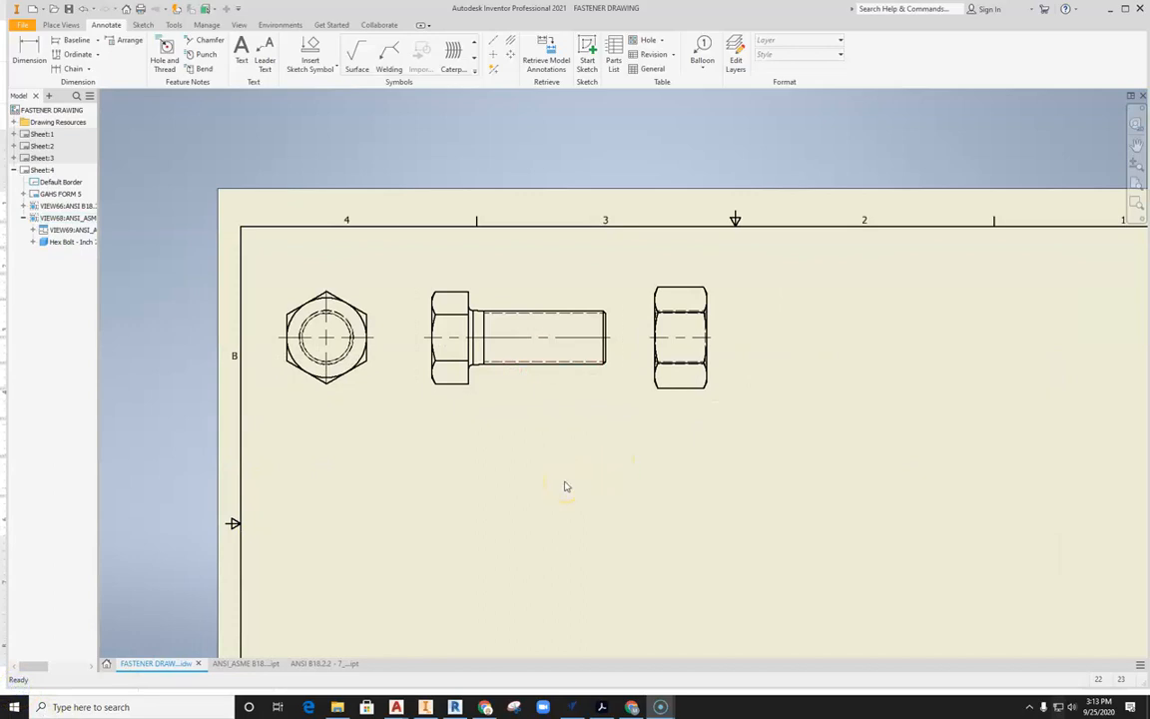
Switch to Chrome and review the Blended fastener worksheet's instructions, drawing example and grading rubric.
{"action": "left_click", "coordinate": [485, 705]}
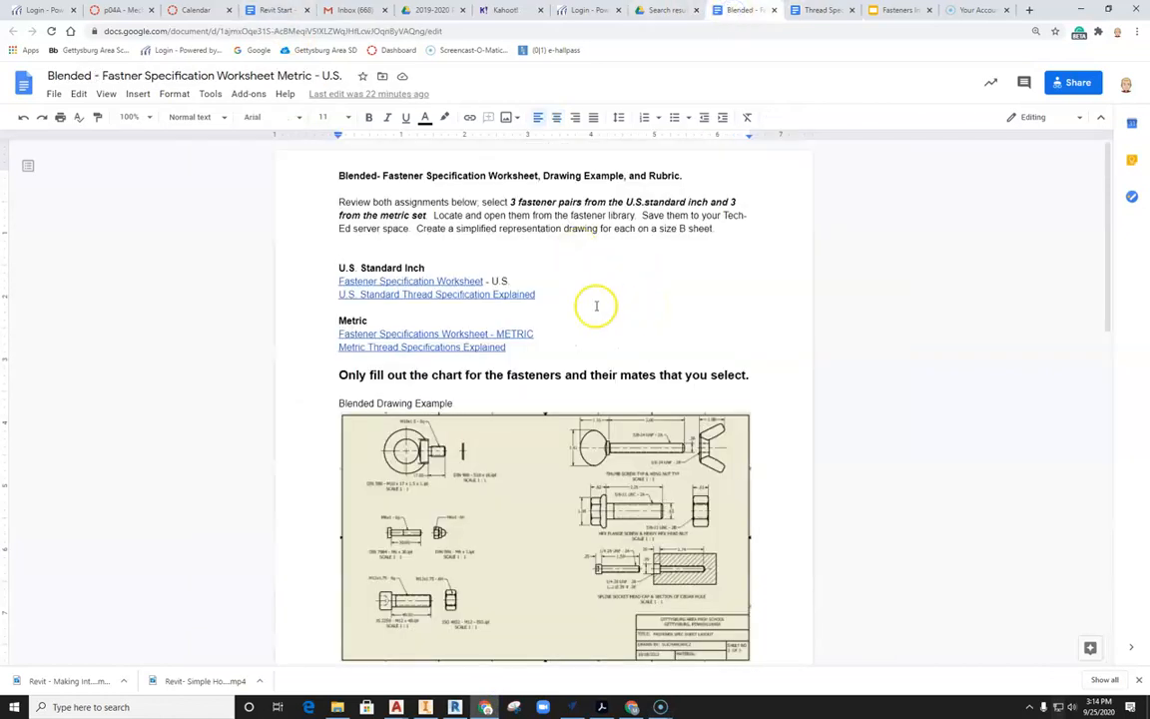
{"action": "scroll", "coordinate": [596, 305], "scroll_direction": "down", "scroll_amount": 5}
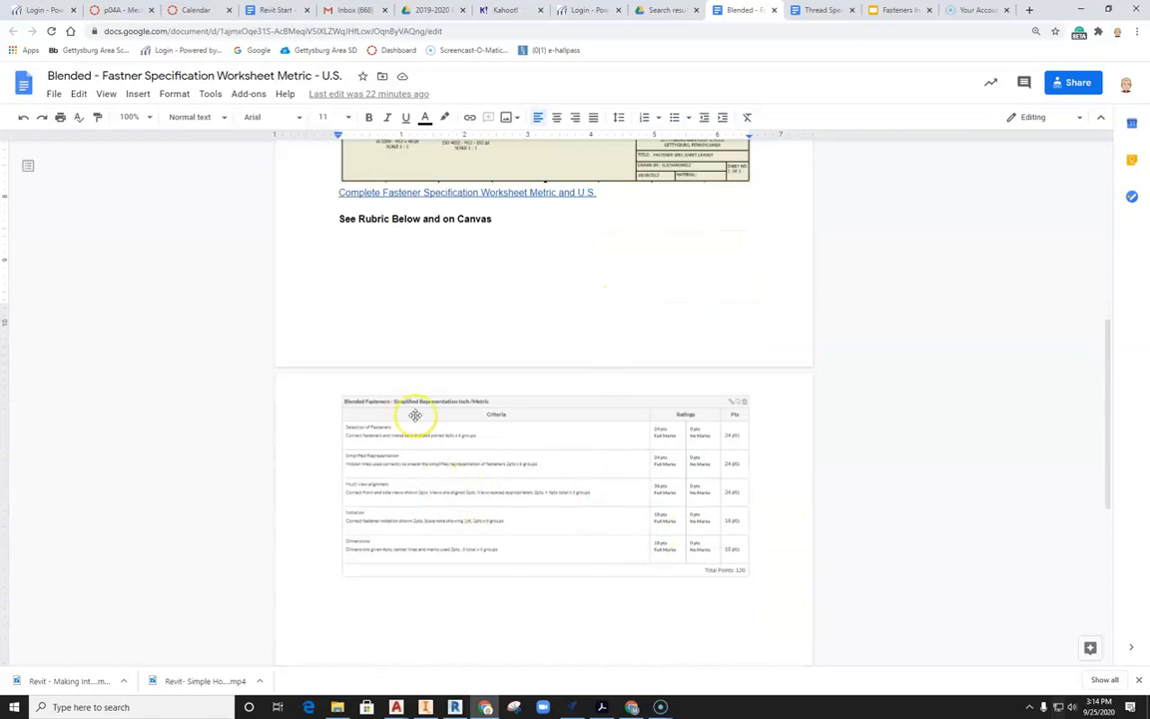
{"action": "scroll", "coordinate": [467, 482], "scroll_direction": "up", "scroll_amount": 3}
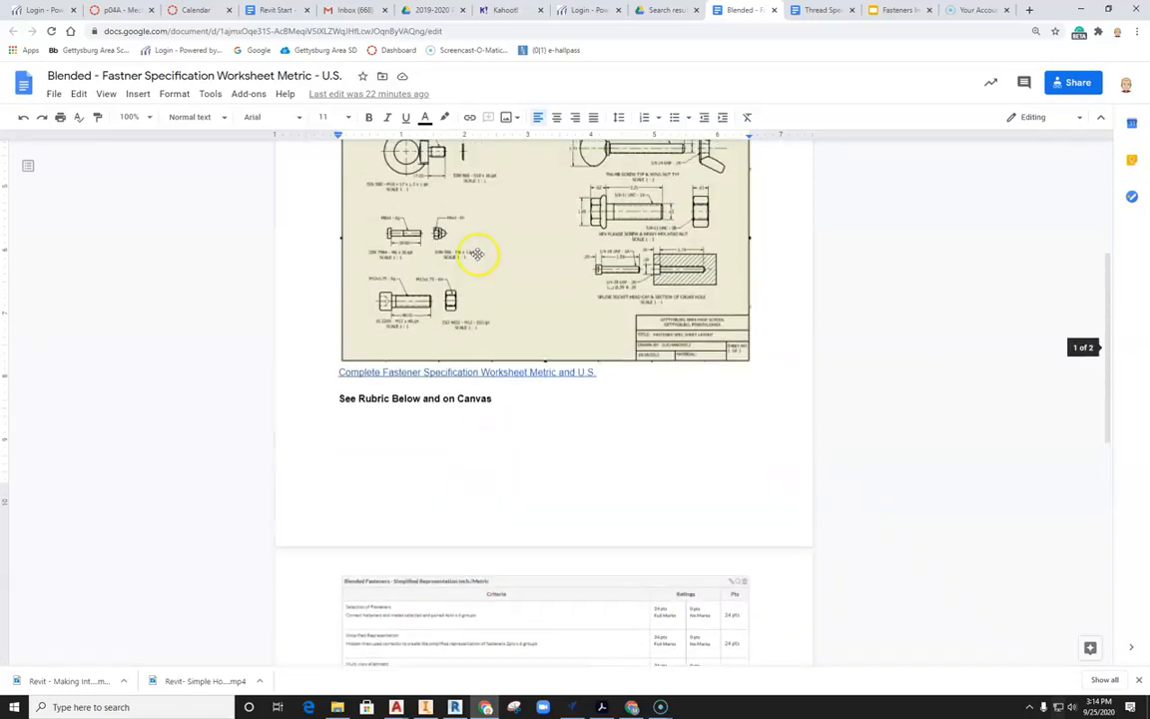
{"action": "scroll", "coordinate": [446, 262], "scroll_direction": "up", "scroll_amount": 1}
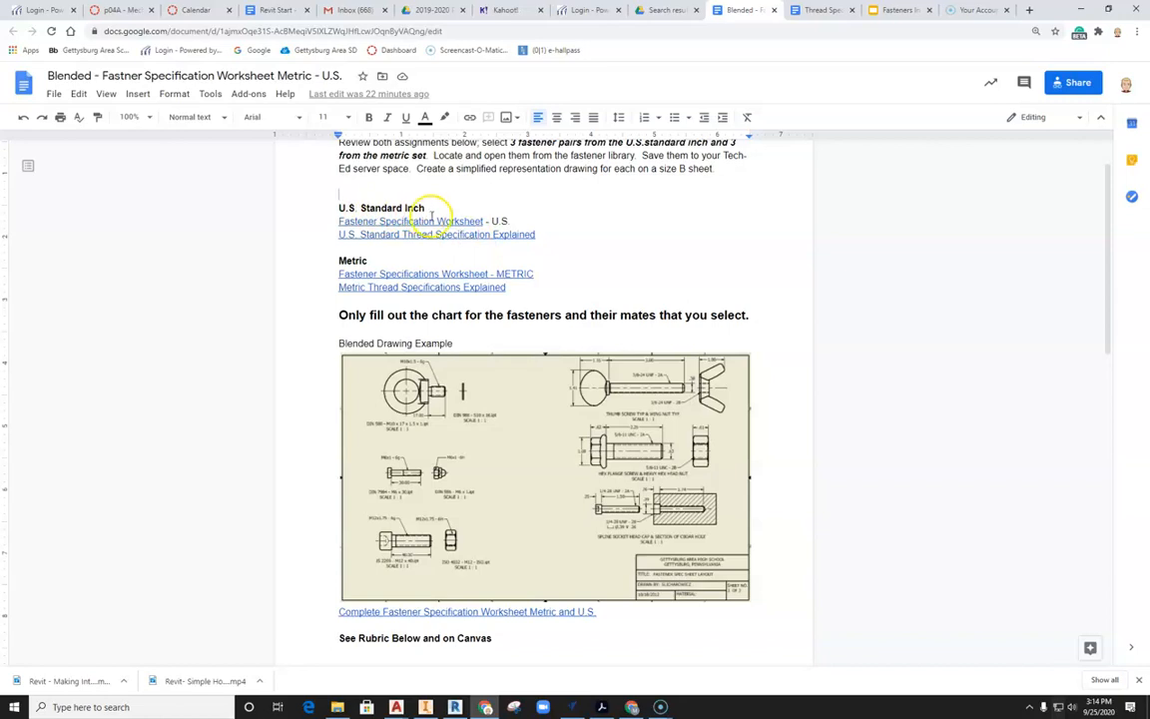
{"action": "scroll", "coordinate": [526, 403], "scroll_direction": "down", "scroll_amount": 1}
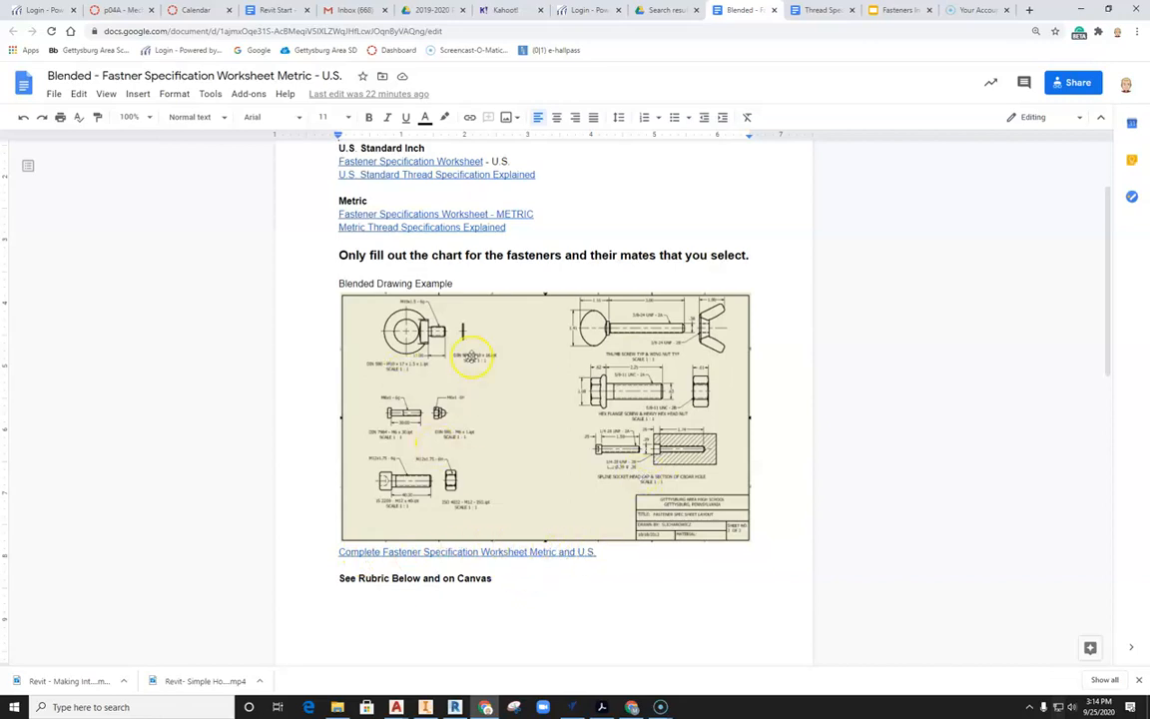
Open the linked complete fastener worksheet PDF, download it and examine the example layout's labels and dimensions in Adobe Acrobat.
{"action": "left_click", "coordinate": [457, 551]}
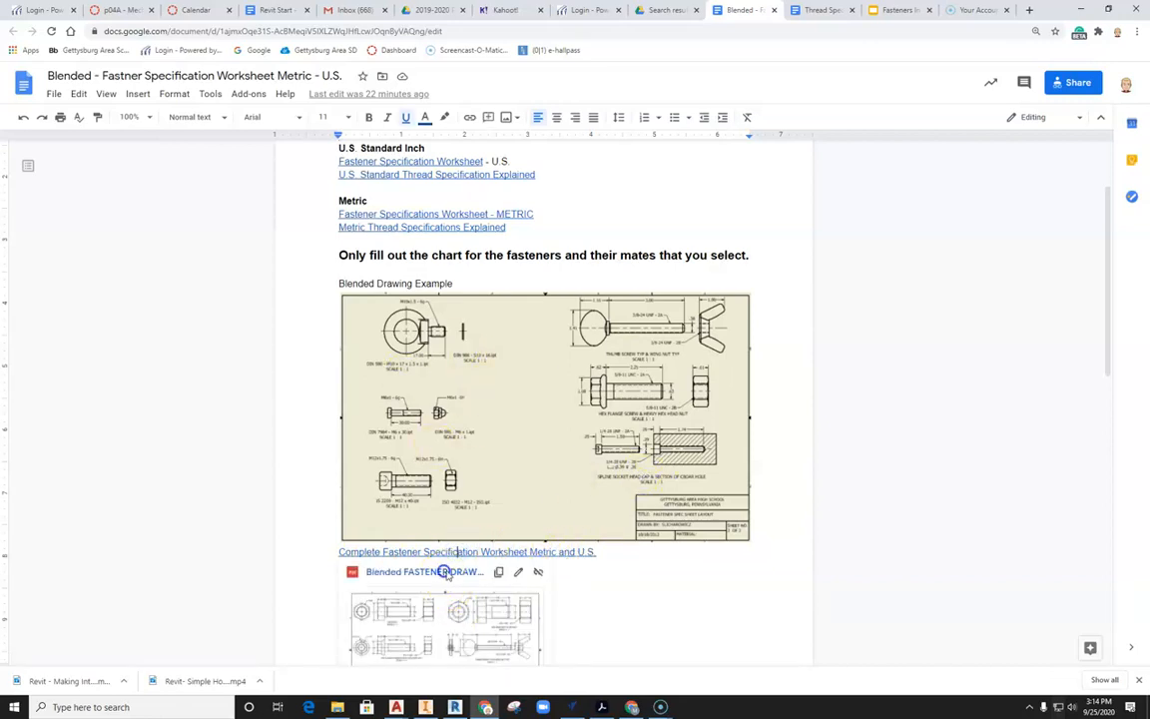
{"action": "left_click", "coordinate": [441, 570]}
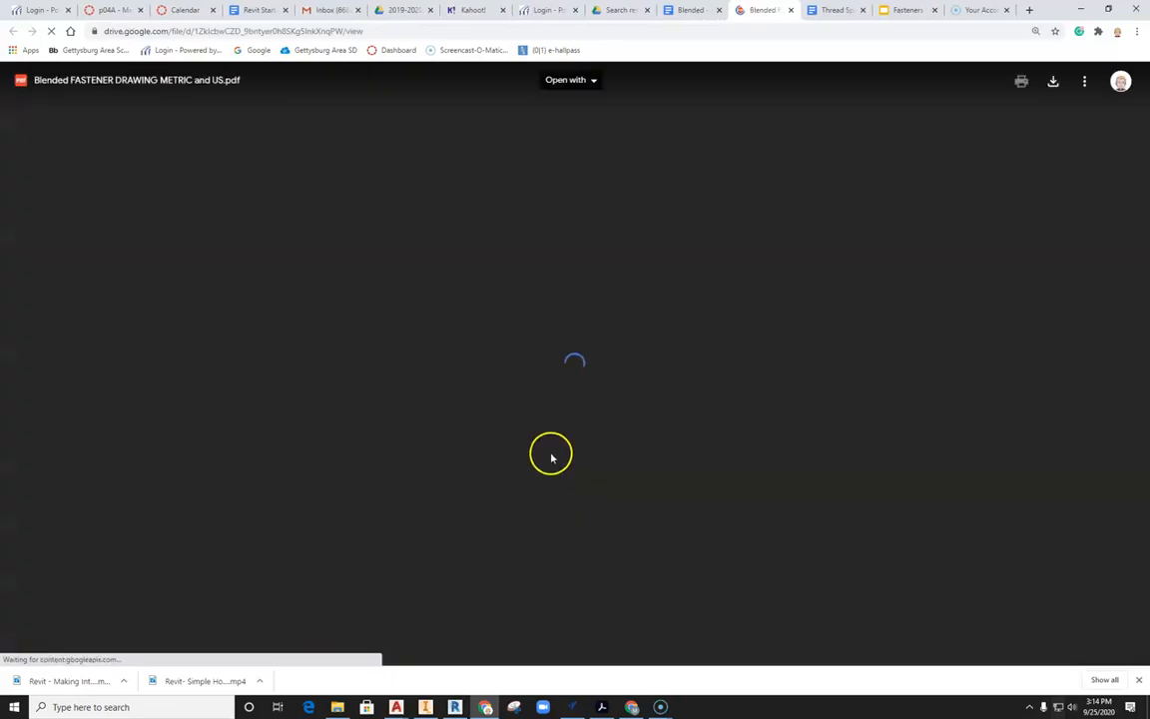
{"action": "scroll", "coordinate": [680, 424], "scroll_direction": "down", "scroll_amount": 3}
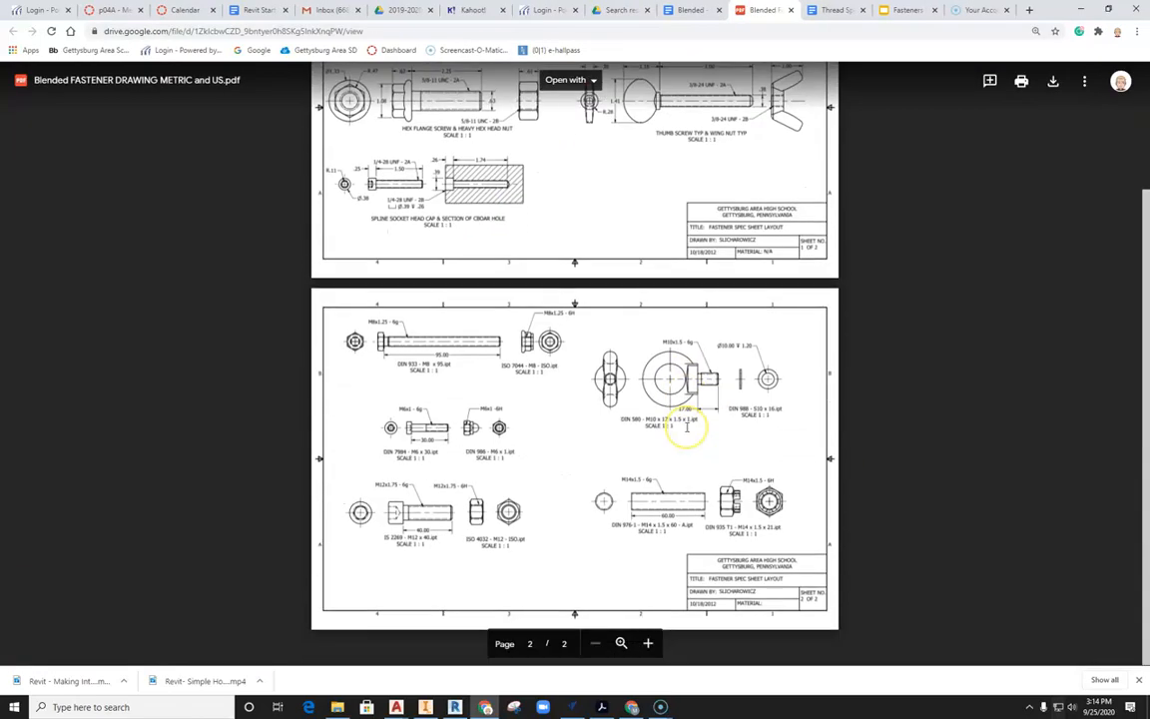
{"action": "scroll", "coordinate": [686, 426], "scroll_direction": "up", "scroll_amount": 3}
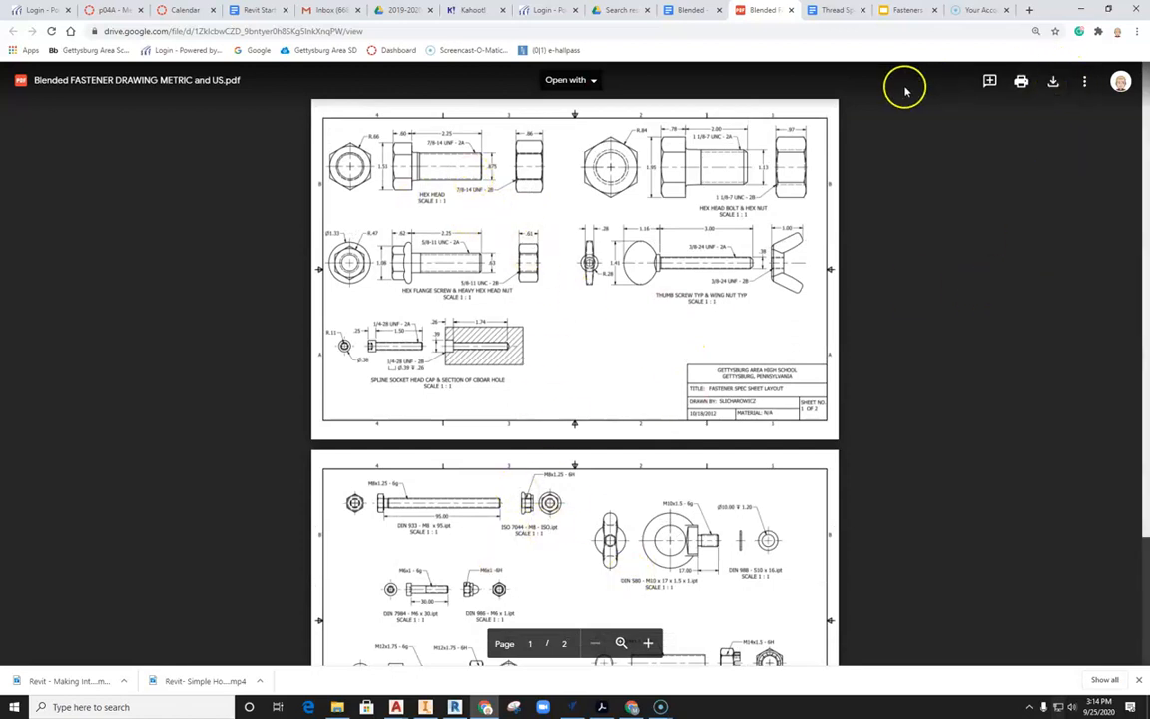
{"action": "left_click", "coordinate": [1052, 81]}
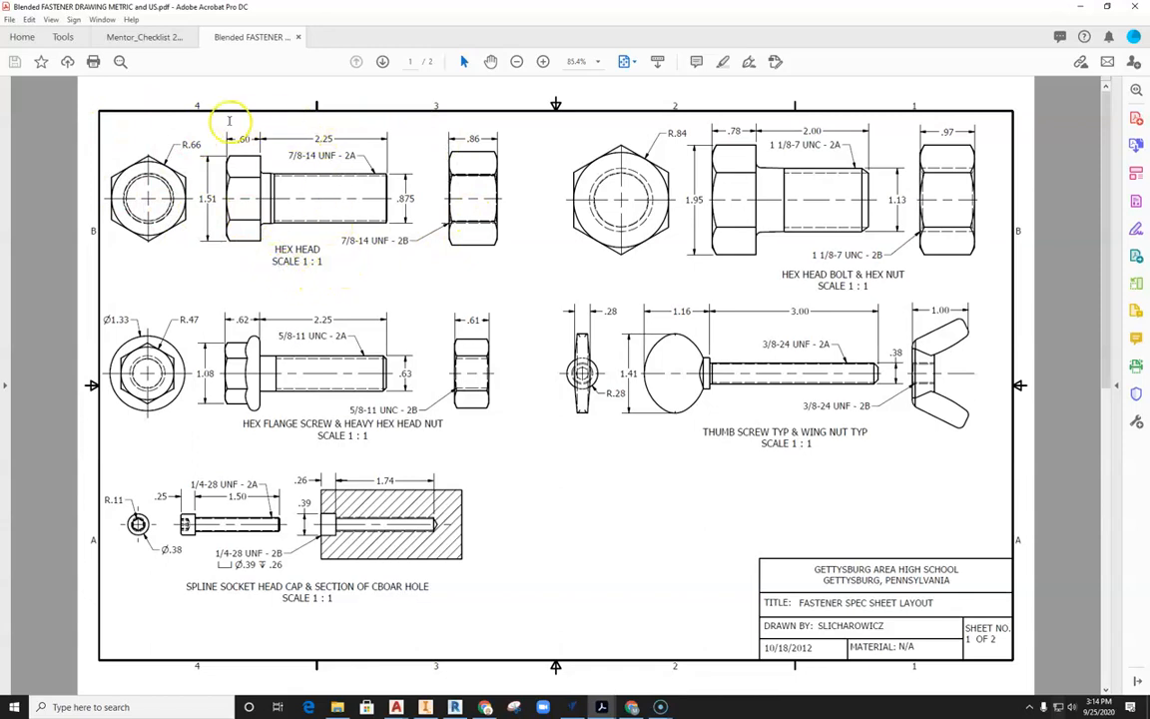
{"action": "left_click", "coordinate": [1086, 10]}
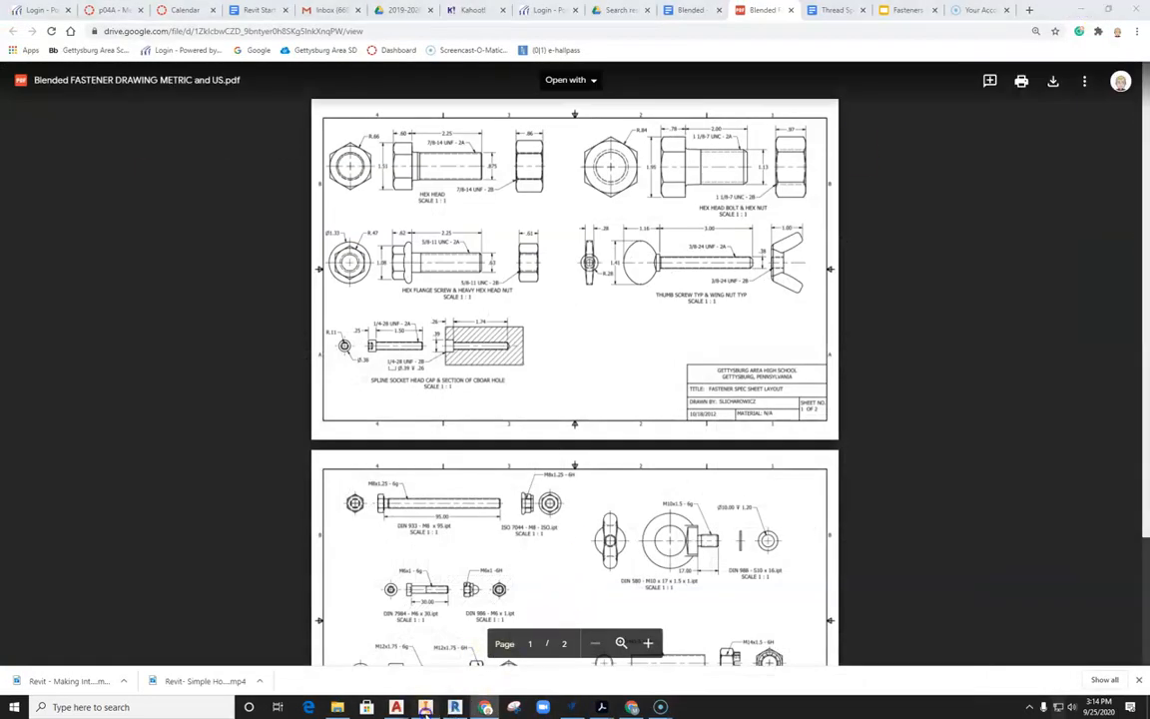
Return to Inventor and turn on the view label with its 1:1 scale for the bolt's side view.
{"action": "left_click", "coordinate": [425, 707]}
{"action": "left_click", "coordinate": [499, 390]}
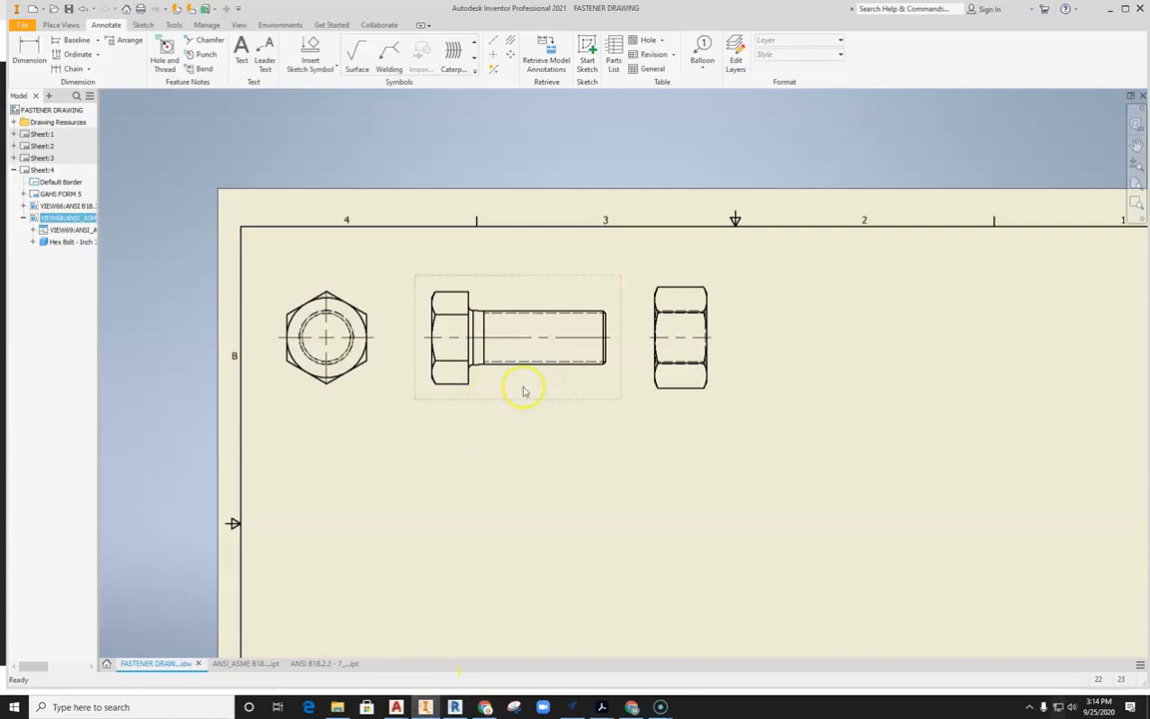
{"action": "right_click", "coordinate": [524, 390]}
{"action": "left_click", "coordinate": [499, 429]}
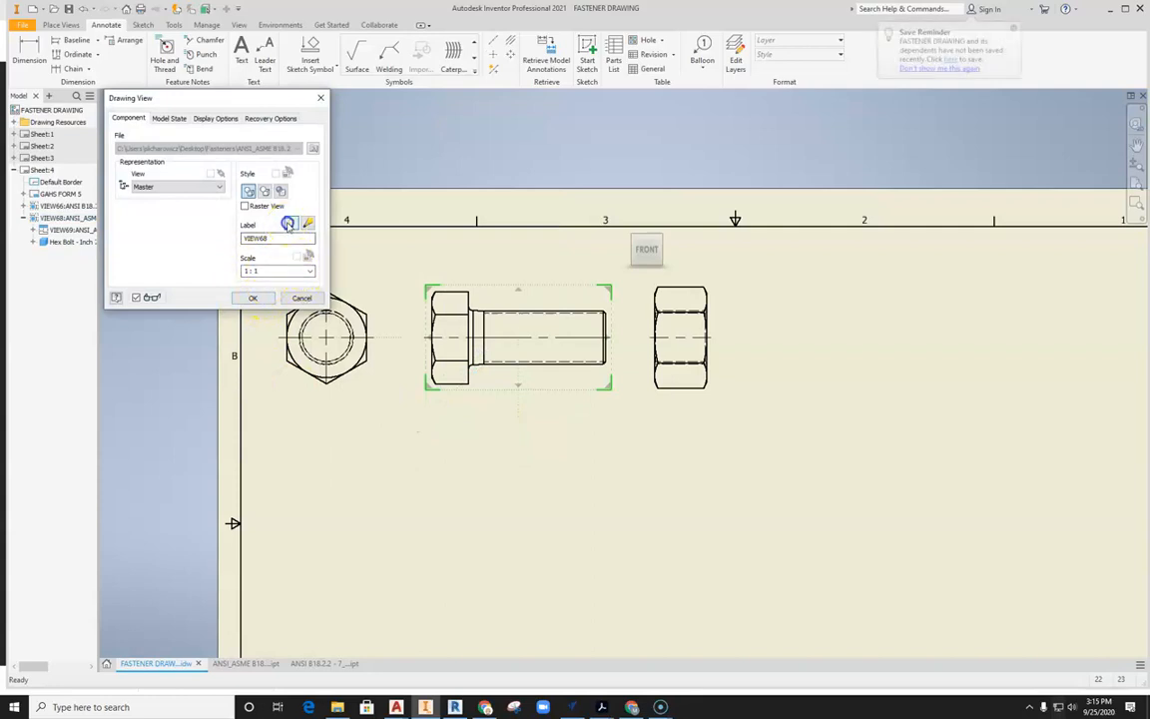
{"action": "left_click", "coordinate": [253, 297]}
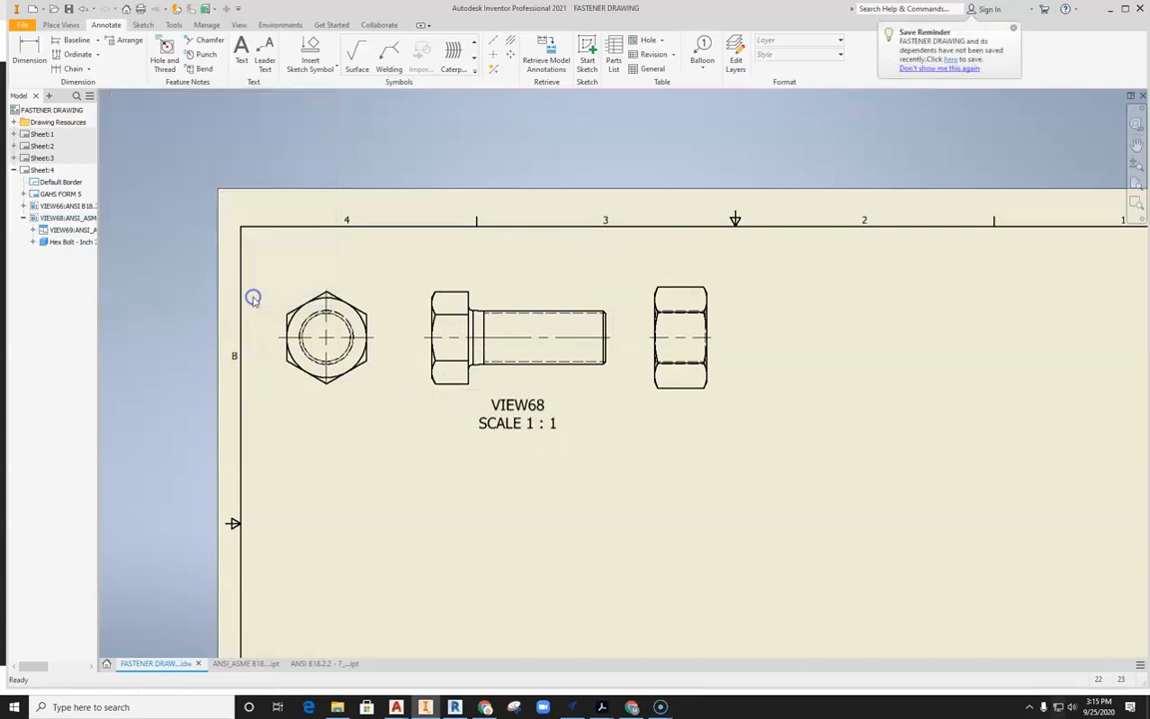
{"action": "scroll", "coordinate": [539, 419], "scroll_direction": "up", "scroll_amount": 1}
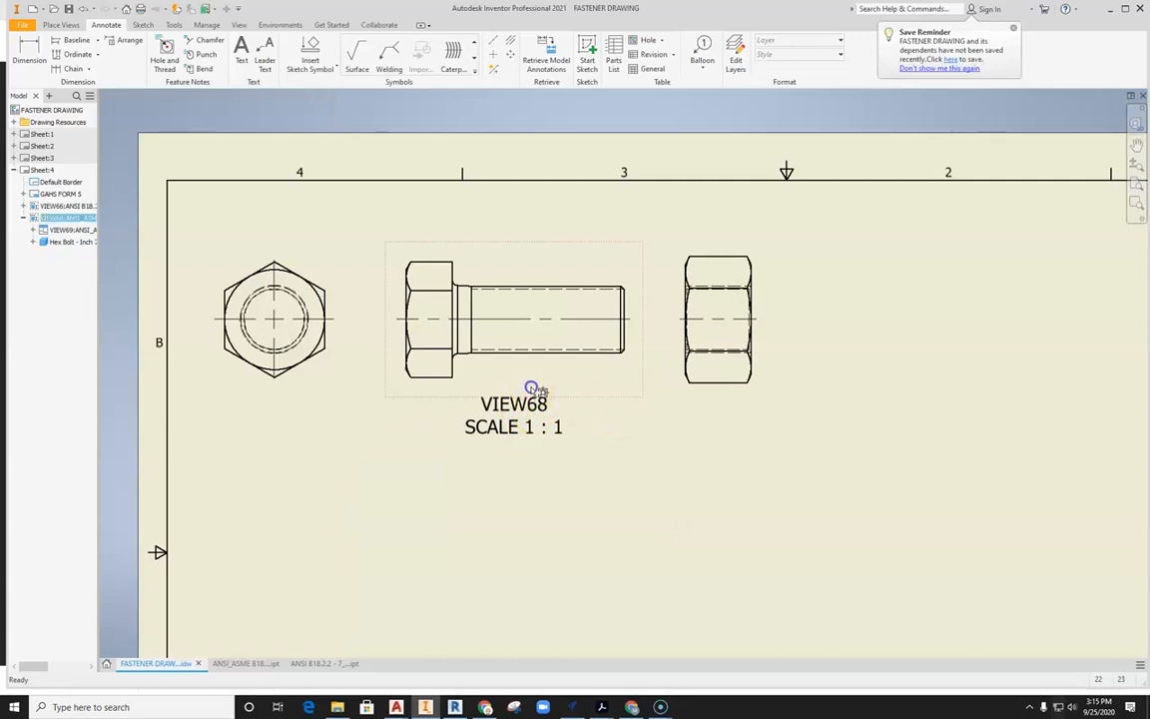
Change the bolt side view's label text to HEX HED, keeping the 1:1 scale.
{"action": "right_click", "coordinate": [532, 387]}
{"action": "left_click", "coordinate": [529, 424]}
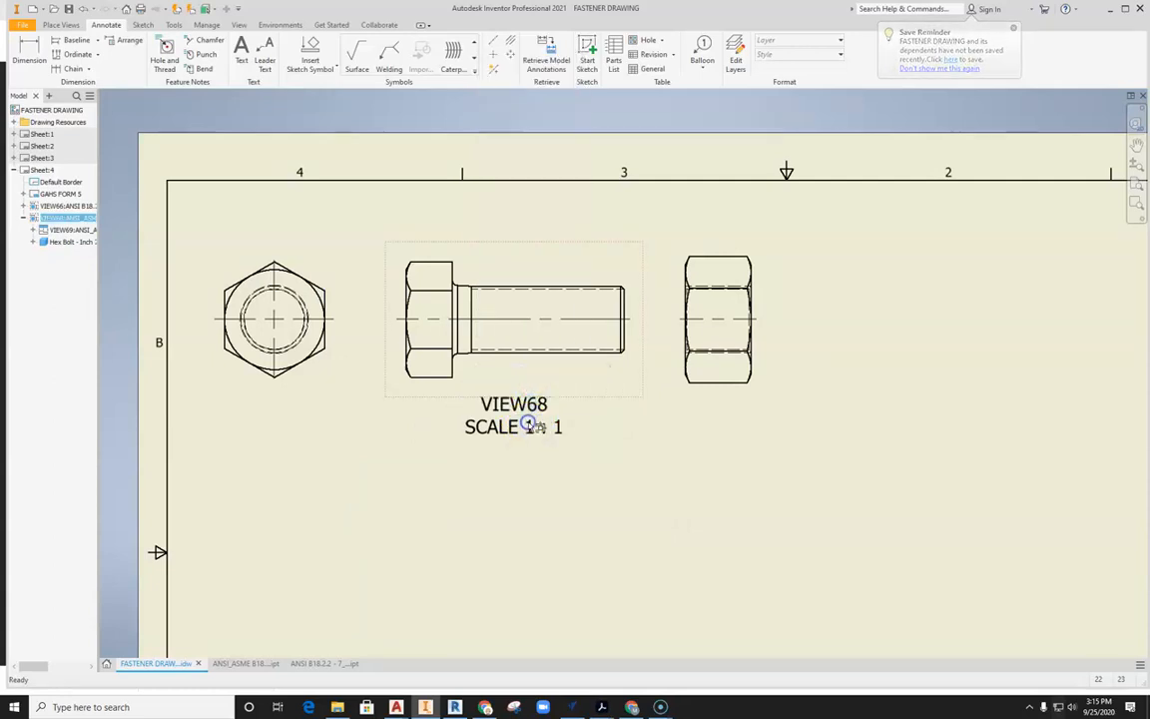
{"action": "left_click", "coordinate": [280, 237]}
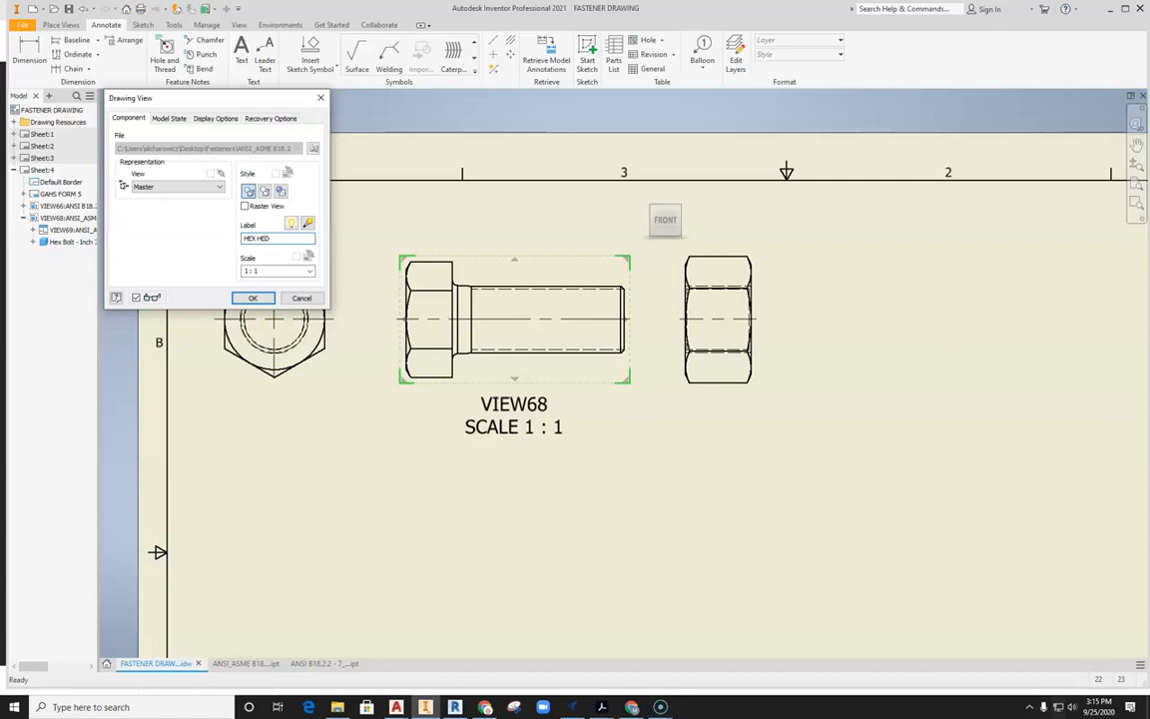
{"action": "left_click", "coordinate": [252, 298]}
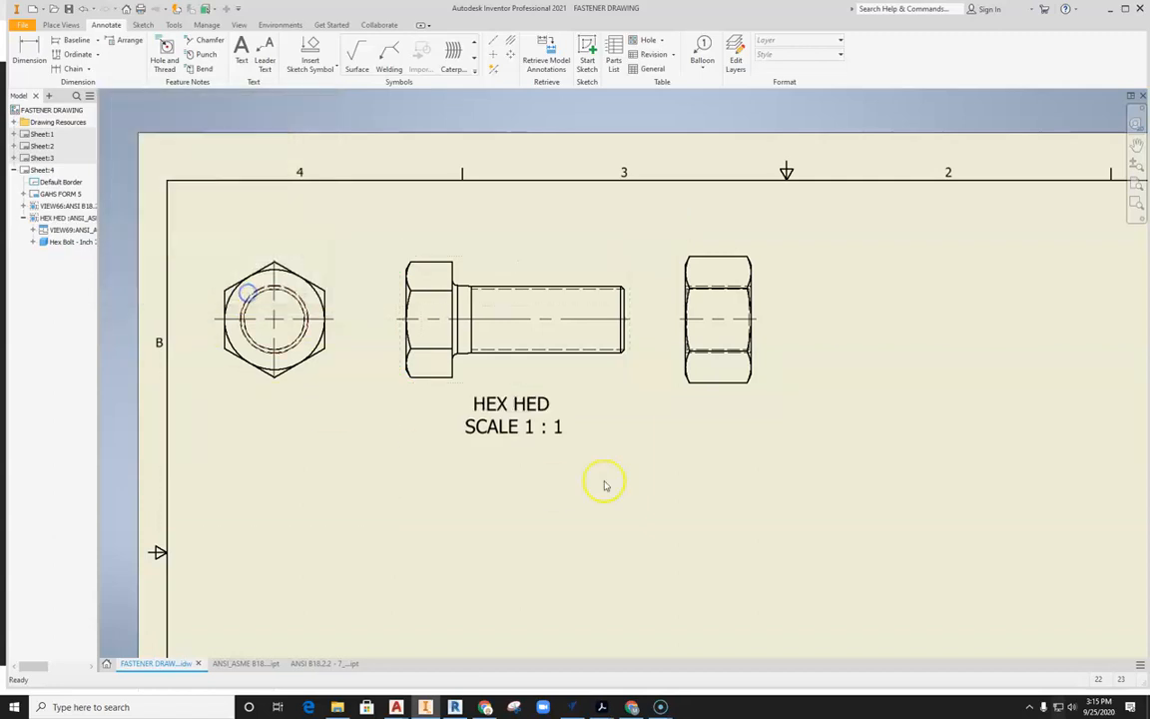
Add thread notes to the bolt shank's upper edge and the nut's lower thread edge, placing each beside its view.
{"action": "scroll", "coordinate": [539, 436], "scroll_direction": "down", "scroll_amount": 3}
{"action": "scroll", "coordinate": [657, 482], "scroll_direction": "up", "scroll_amount": 3}
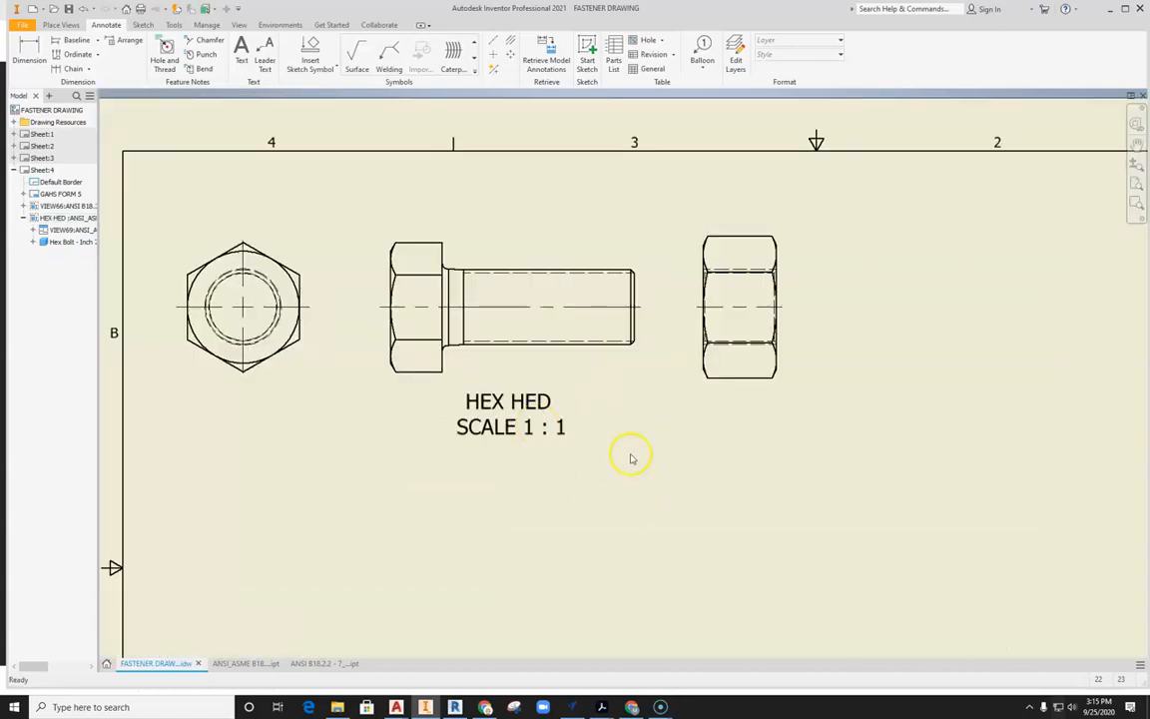
{"action": "middle_click_drag", "start_coordinate": [624, 418], "coordinate": [581, 416]}
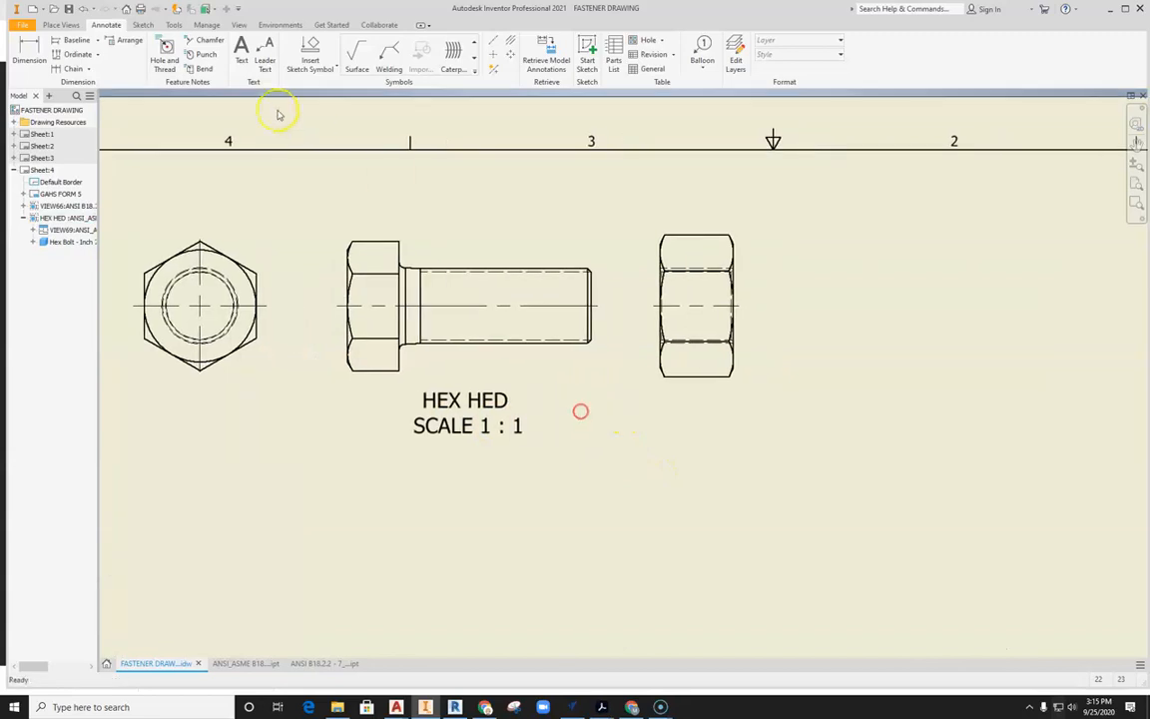
{"action": "left_click", "coordinate": [164, 55]}
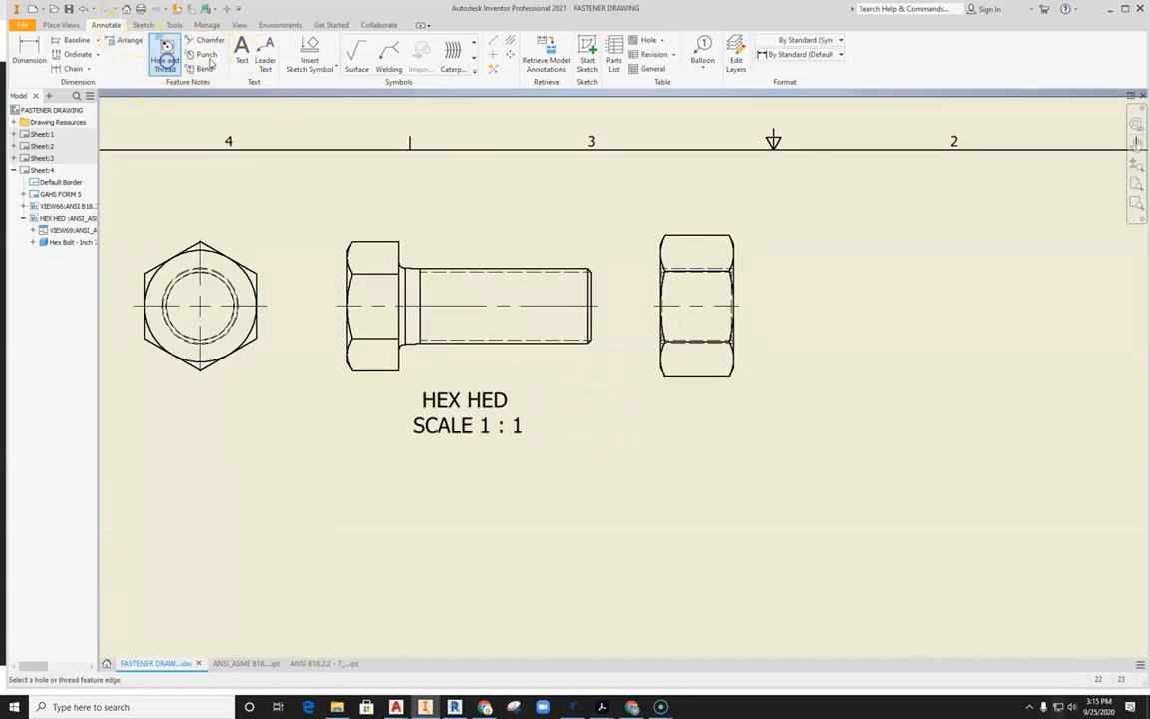
{"action": "left_click", "coordinate": [530, 270]}
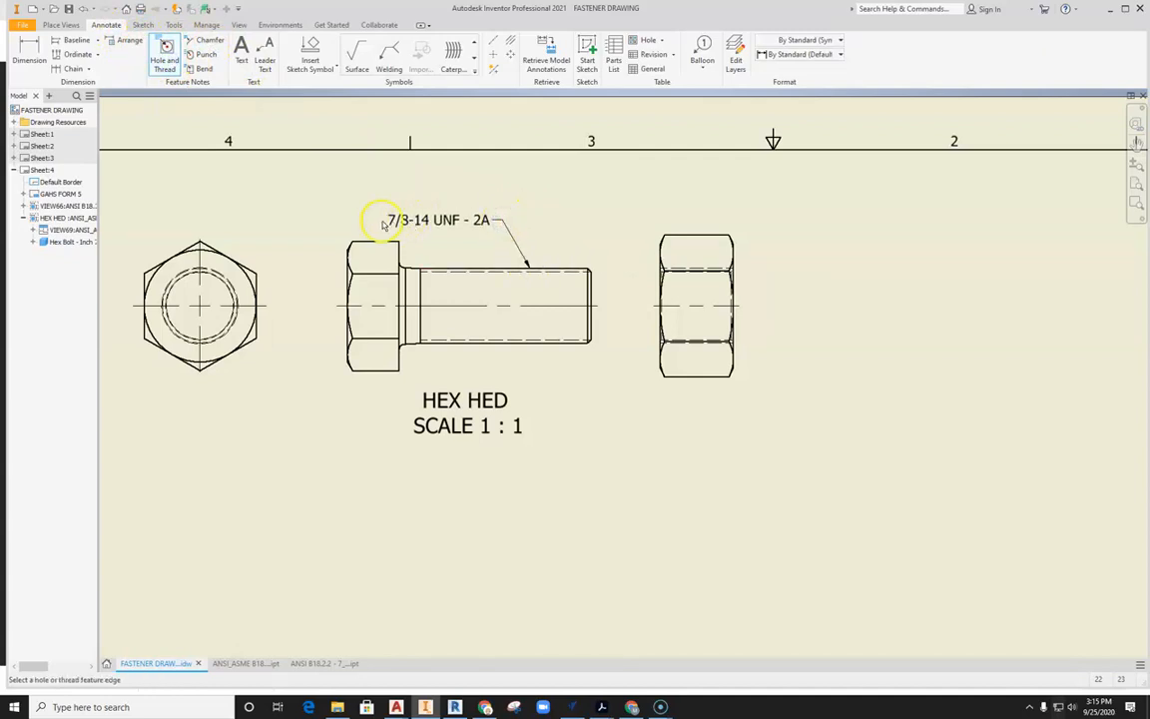
{"action": "left_click", "coordinate": [675, 344]}
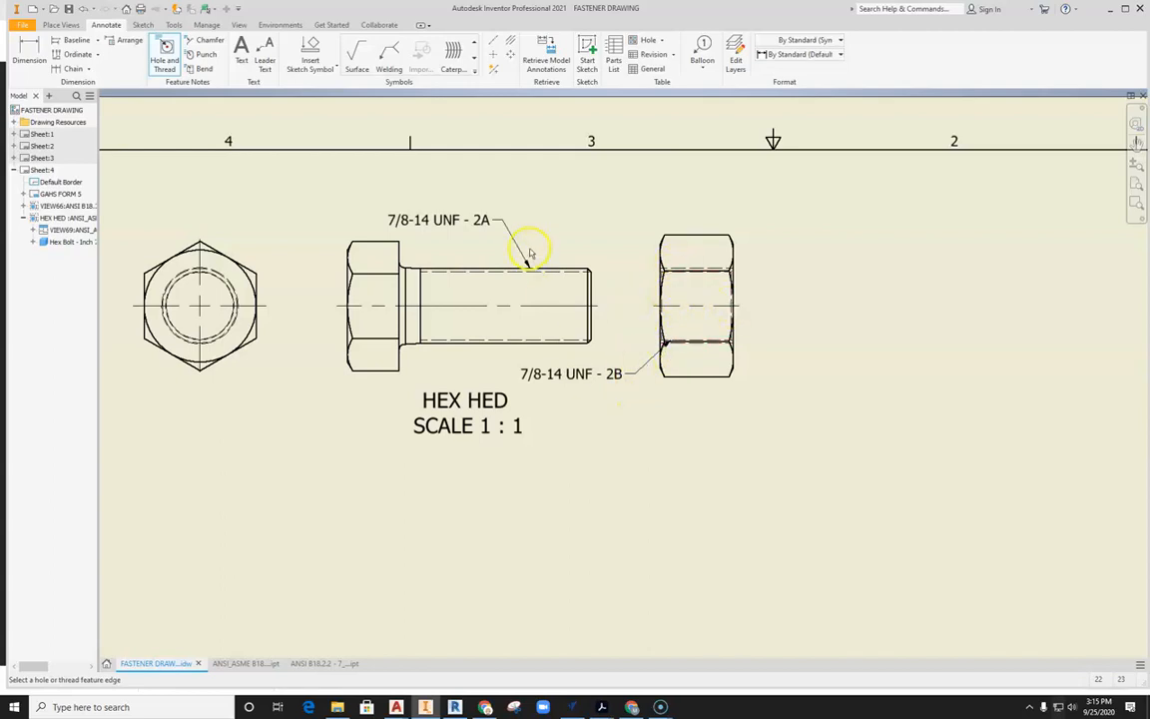
Dimension the bolt head's full height in the side view, placing the dimension between the two bolt views.
{"action": "left_click", "coordinate": [29, 53]}
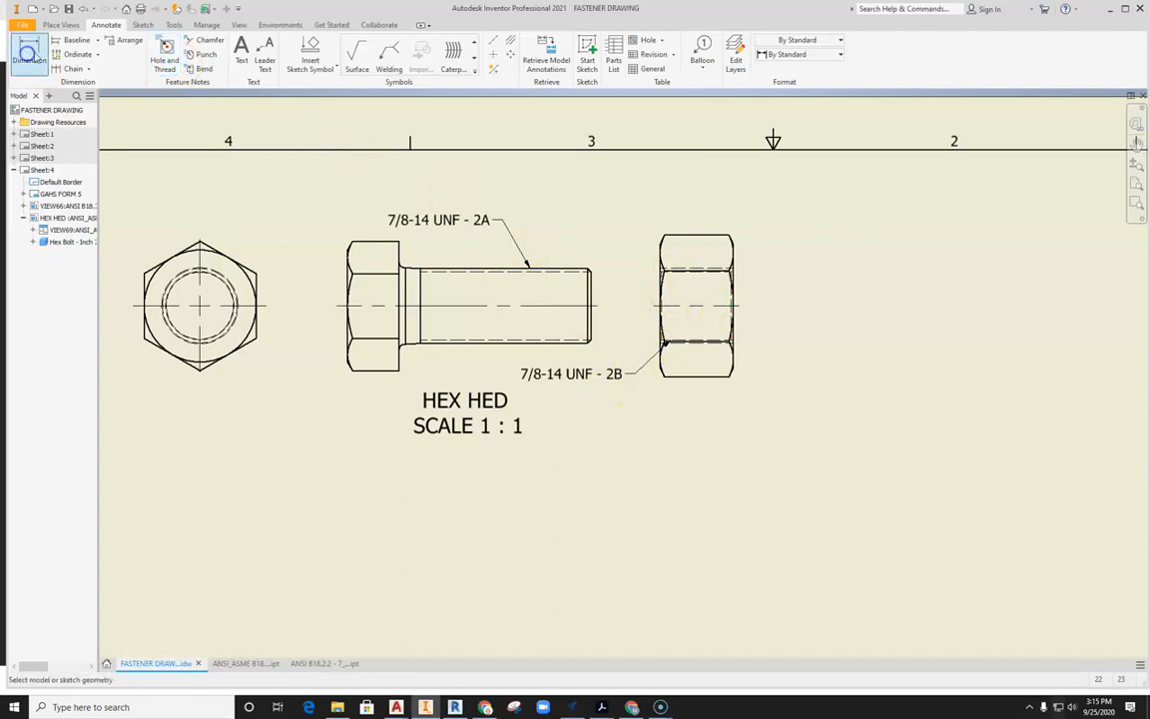
{"action": "left_click", "coordinate": [362, 241]}
{"action": "left_click", "coordinate": [364, 372]}
{"action": "left_click", "coordinate": [317, 335]}
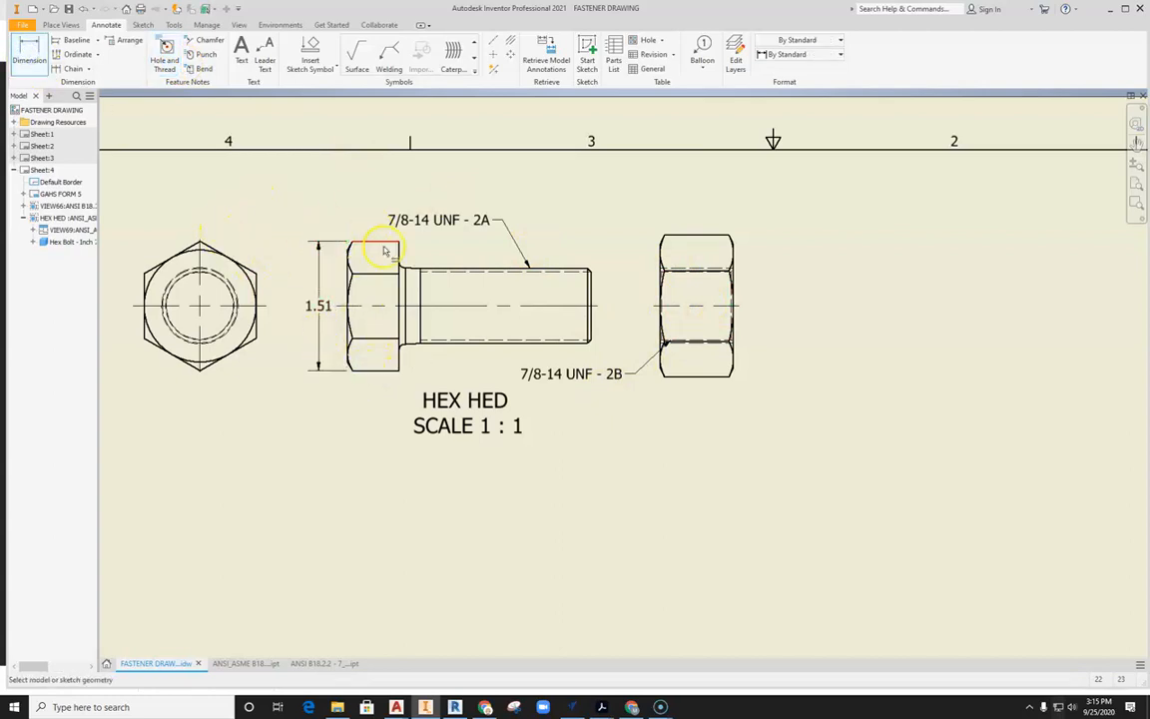
Dimension the bolt's length from under the head to the shank tip and the head's thickness, both in line above the view.
{"action": "scroll", "coordinate": [400, 259], "scroll_direction": "down", "scroll_amount": 2}
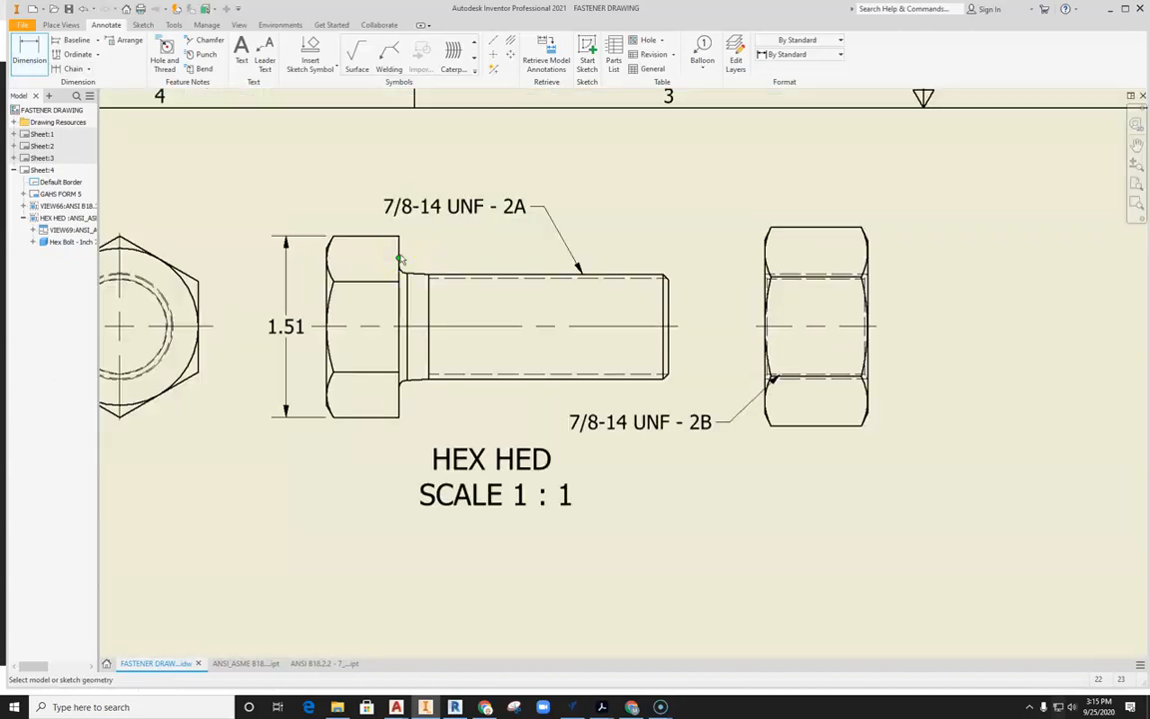
{"action": "left_click", "coordinate": [399, 247]}
{"action": "left_click", "coordinate": [670, 303]}
{"action": "left_click", "coordinate": [634, 175]}
{"action": "left_click", "coordinate": [399, 247]}
{"action": "left_click", "coordinate": [324, 259]}
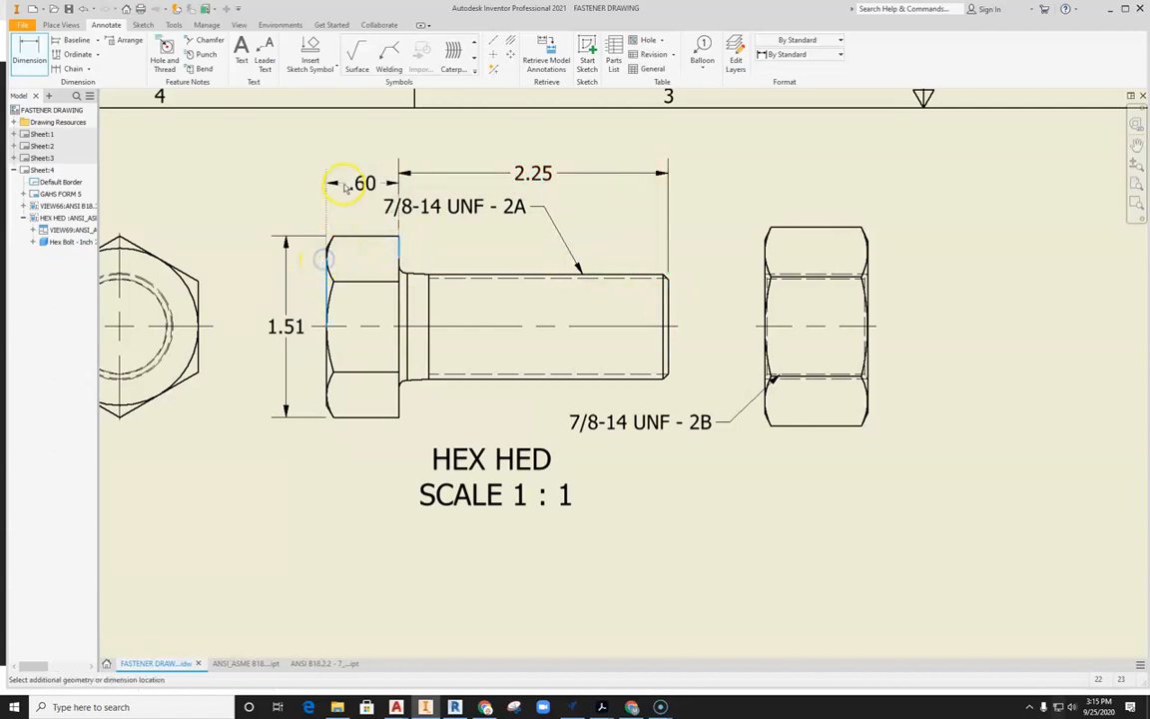
{"action": "left_click", "coordinate": [311, 171]}
{"action": "middle_click_drag", "start_coordinate": [566, 207], "coordinate": [570, 220]}
{"action": "key", "text": "Escape"}
Slide the bolt's thread note and its leader along the shank toward the threaded tip.
{"action": "left_click", "coordinate": [561, 235]}
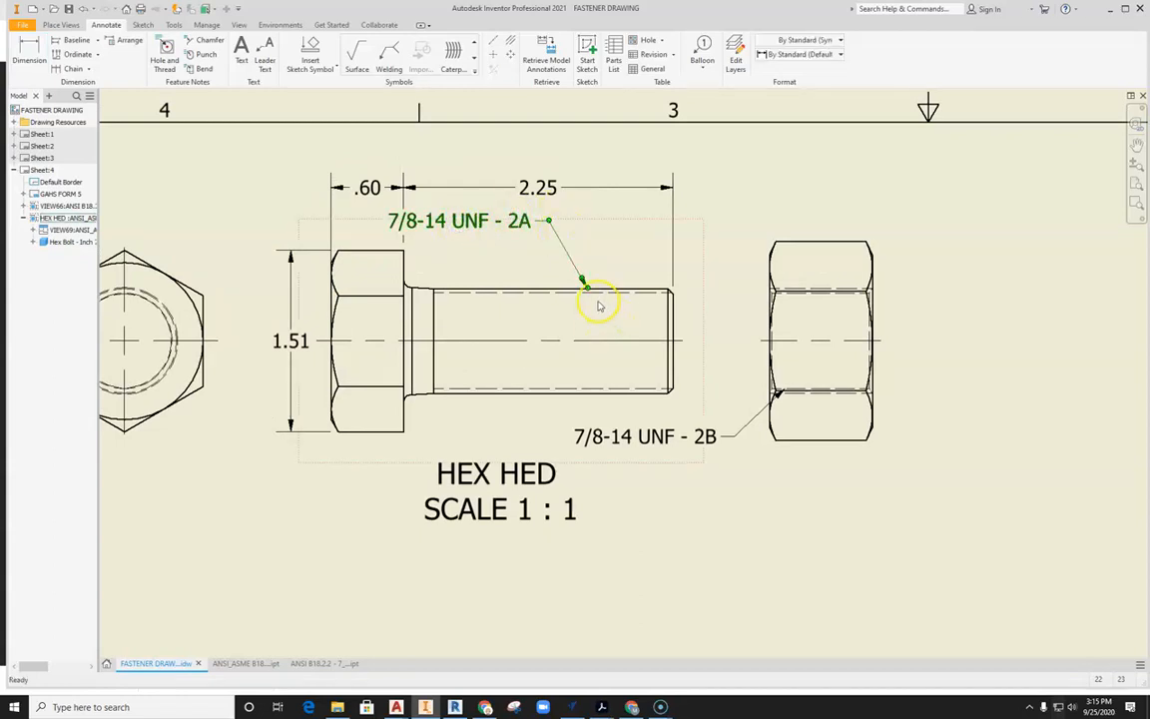
{"action": "left_click_drag", "start_coordinate": [587, 284], "coordinate": [636, 284]}
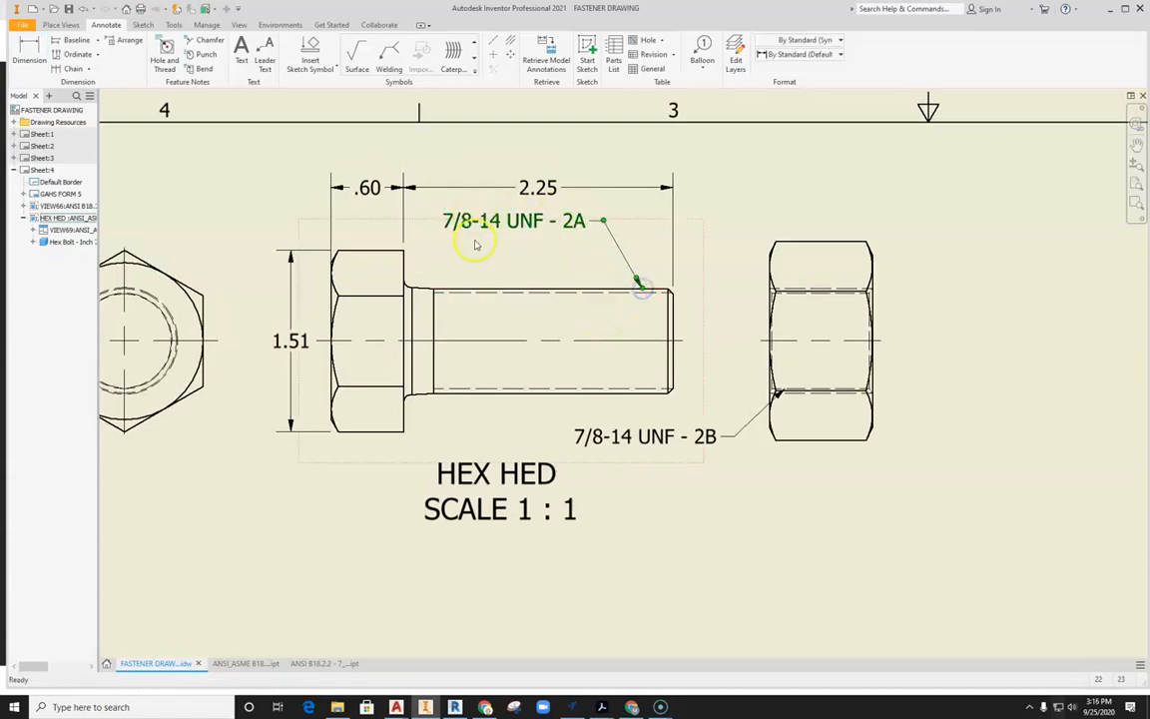
{"action": "left_click", "coordinate": [778, 224]}
{"action": "scroll", "coordinate": [716, 167], "scroll_direction": "down", "scroll_amount": 3}
{"action": "scroll", "coordinate": [739, 166], "scroll_direction": "up", "scroll_amount": 4}
{"action": "scroll", "coordinate": [726, 179], "scroll_direction": "down", "scroll_amount": 3}
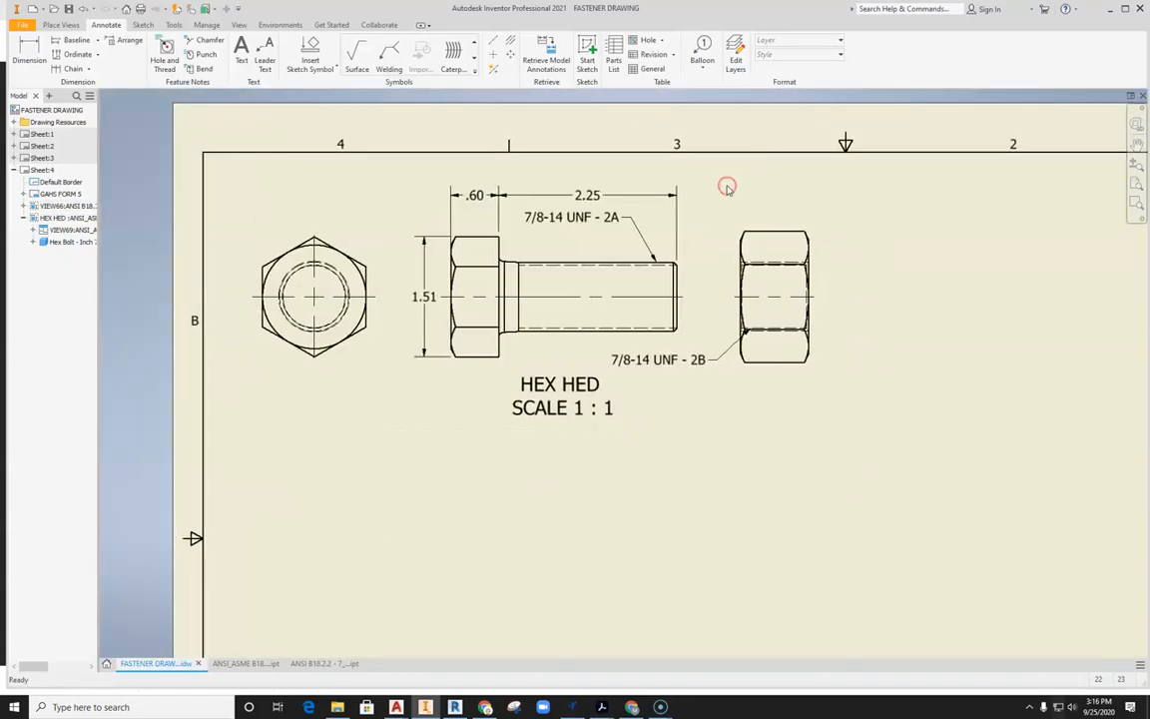
Switch to Adobe Acrobat and compare the hex head bolt's dimensions with the example fastener layout.
{"action": "left_click", "coordinate": [485, 707]}
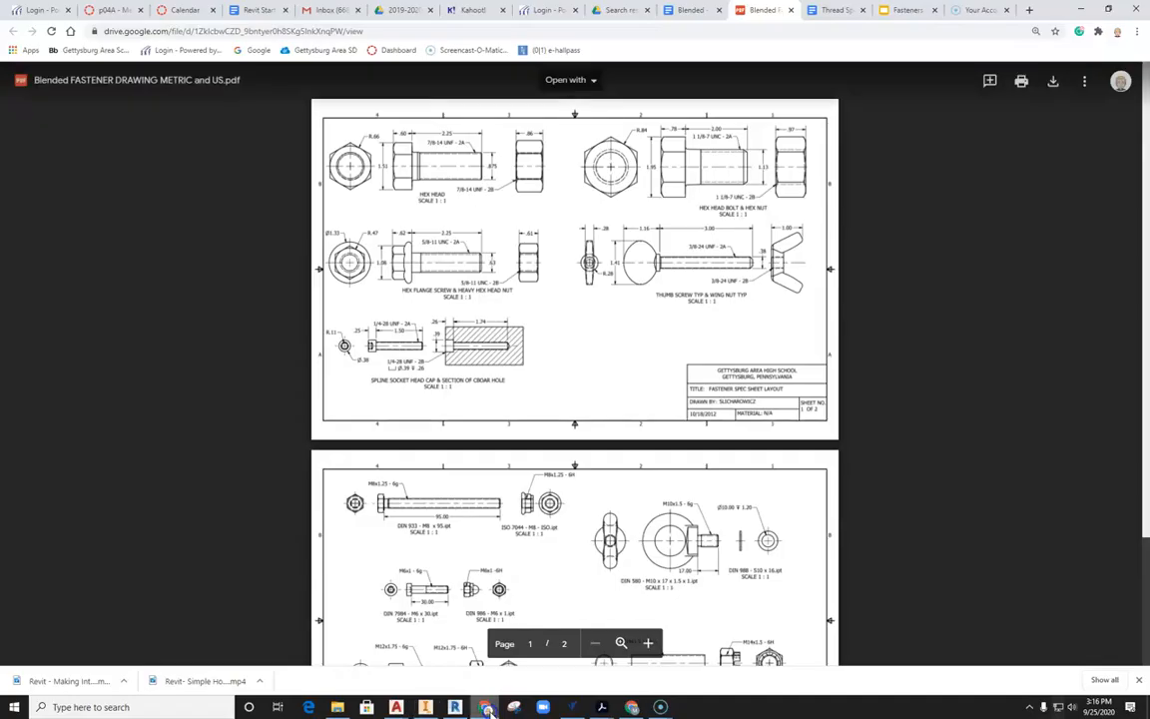
{"action": "left_click", "coordinate": [603, 705]}
{"action": "left_click", "coordinate": [679, 661]}
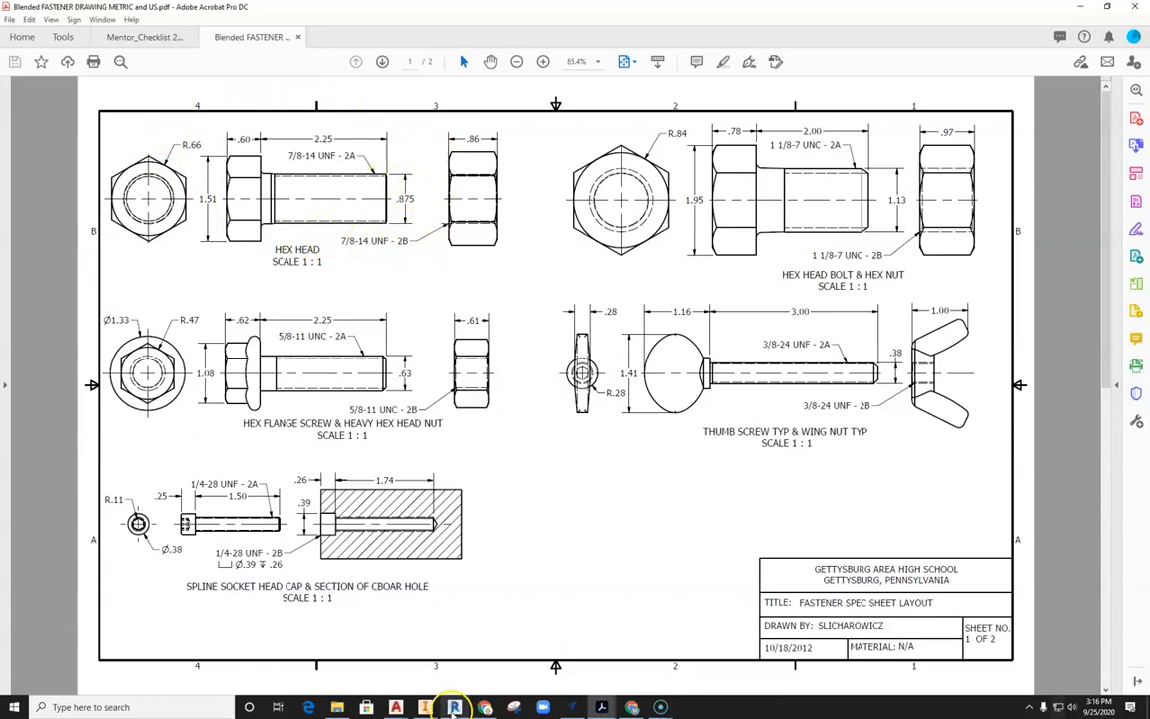
Return to Inventor and dimension the shank's major diameter between the bolt tip and the nut.
{"action": "left_click", "coordinate": [425, 708]}
{"action": "scroll", "coordinate": [685, 290], "scroll_direction": "up", "scroll_amount": 2}
{"action": "scroll", "coordinate": [686, 290], "scroll_direction": "down", "scroll_amount": 5}
{"action": "middle_click_drag", "start_coordinate": [686, 291], "coordinate": [541, 247]}
{"action": "key", "text": "d"}
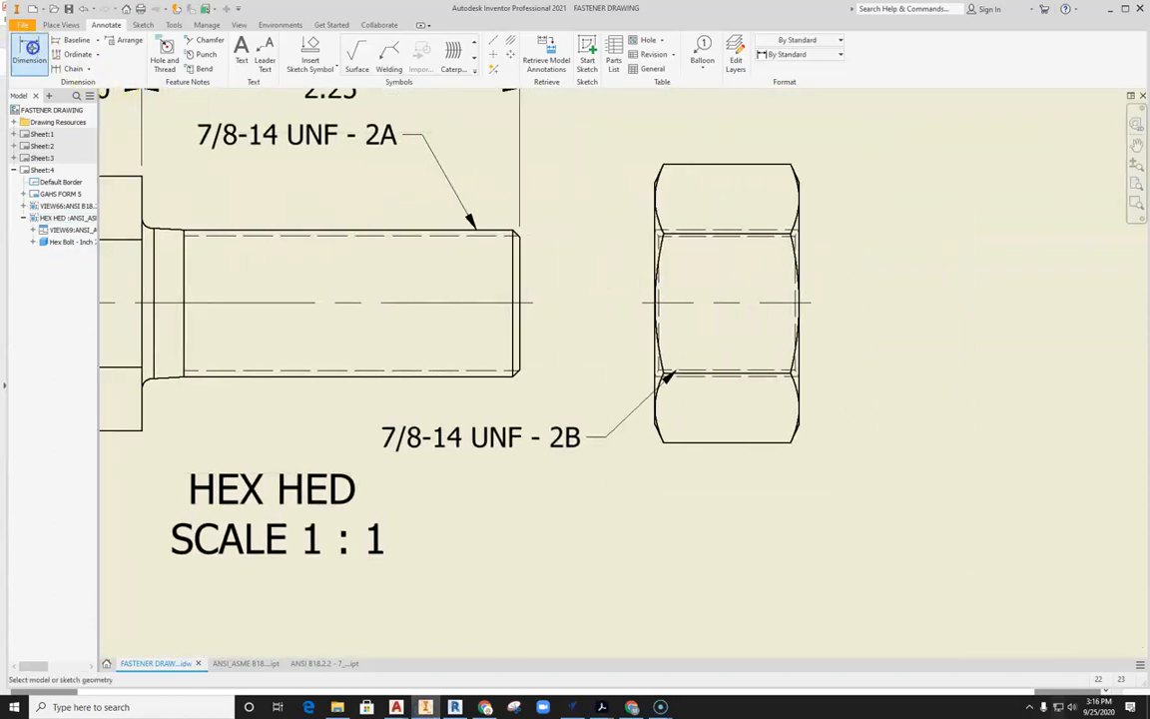
{"action": "left_click", "coordinate": [488, 227]}
{"action": "left_click", "coordinate": [496, 377]}
{"action": "left_click", "coordinate": [611, 314]}
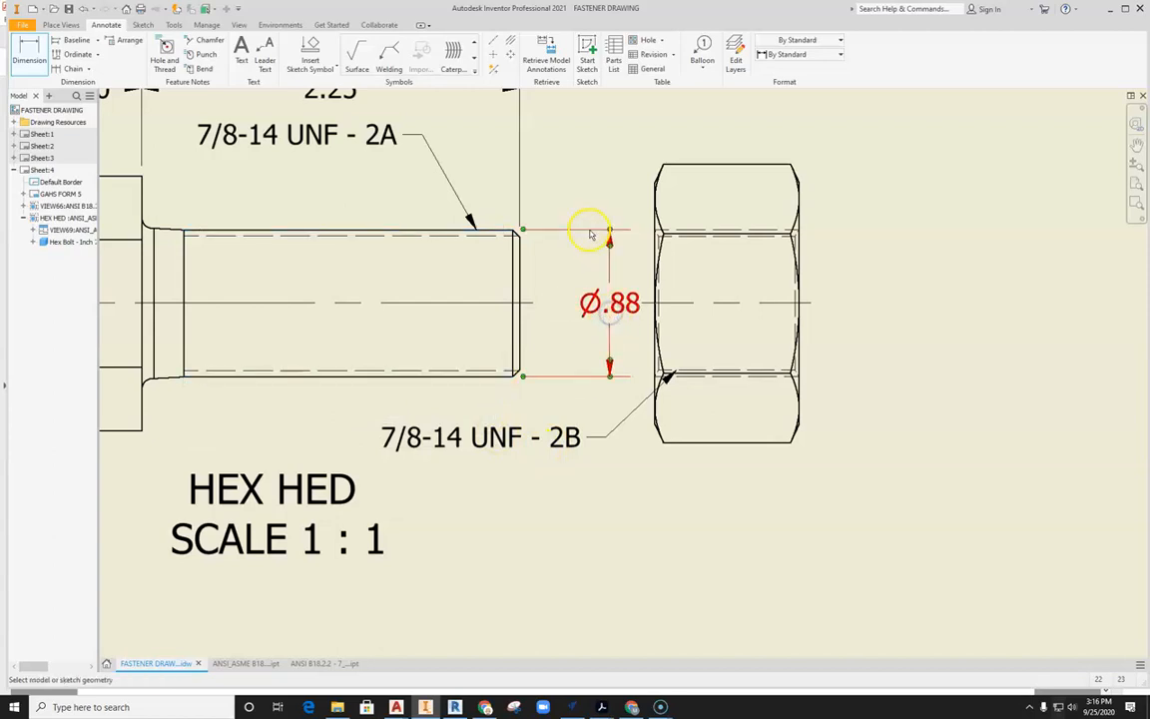
Preview a dimension between the shank's two dashed thread lines to read the minor diameter, without keeping it.
{"action": "left_click", "coordinate": [480, 237]}
{"action": "left_click", "coordinate": [482, 369]}
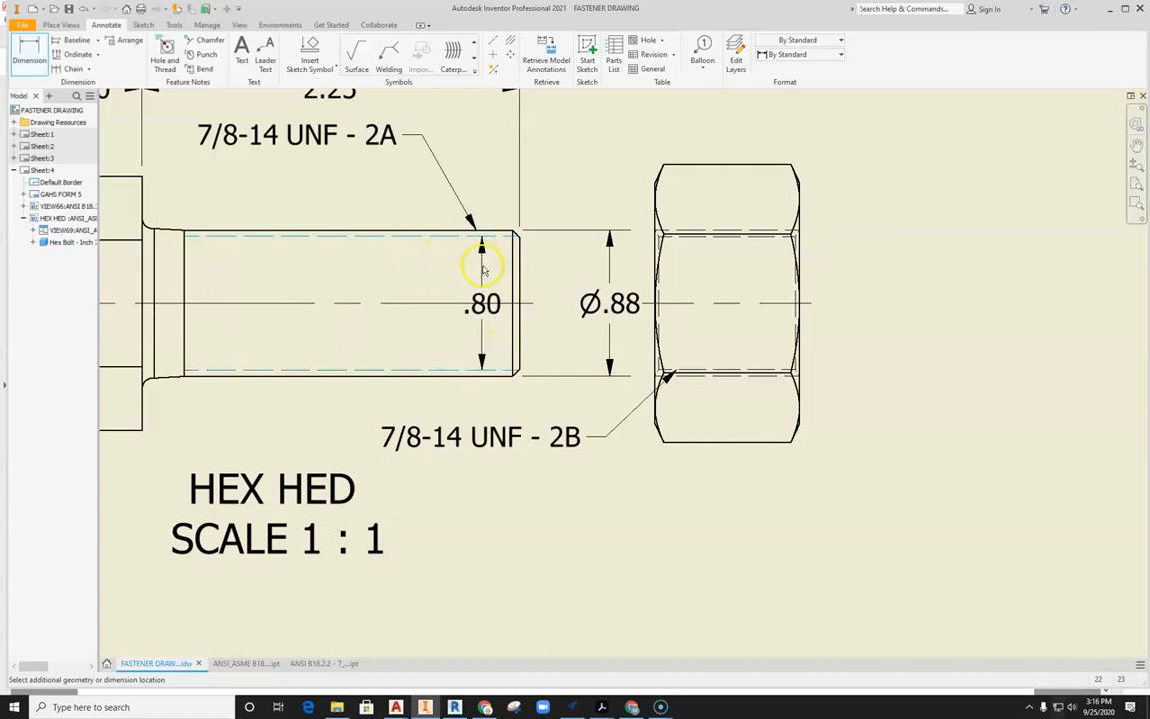
{"action": "left_click", "coordinate": [475, 276]}
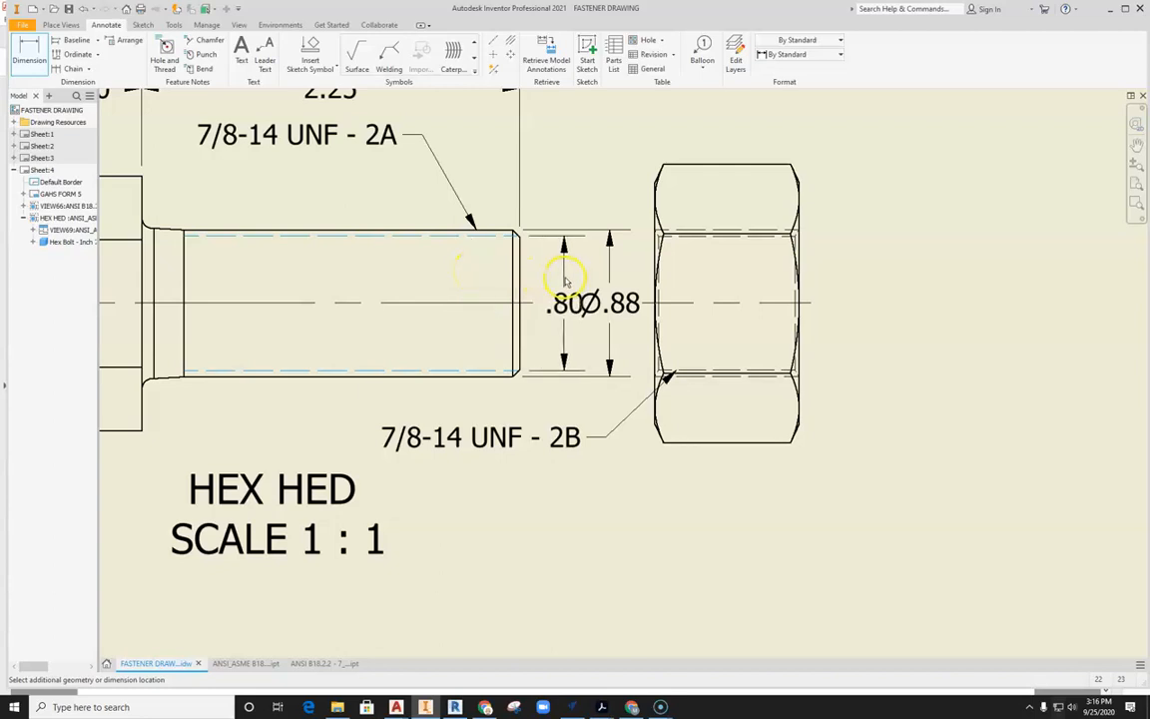
{"action": "key", "text": "Escape"}
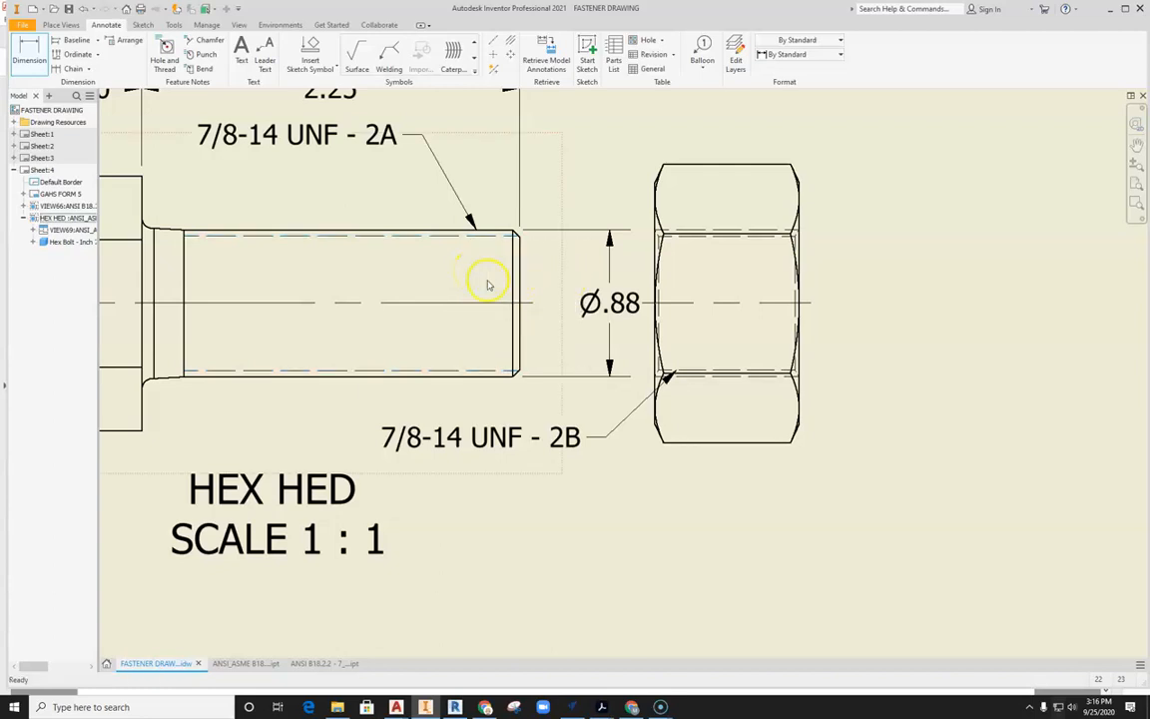
Switch to Chrome and enter minor diameters in the U.S. Inch thread worksheet: .80 for row 5 and na for row 7.
{"action": "left_click", "coordinate": [485, 707]}
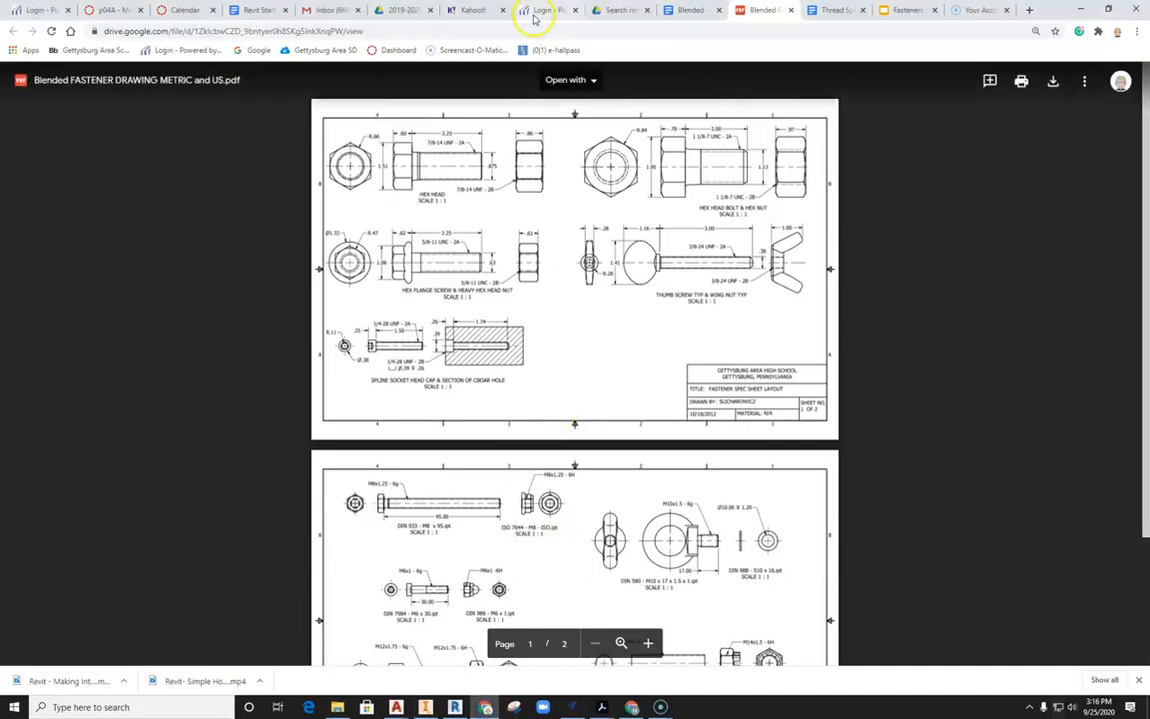
{"action": "left_click", "coordinate": [681, 10]}
{"action": "left_click", "coordinate": [836, 10]}
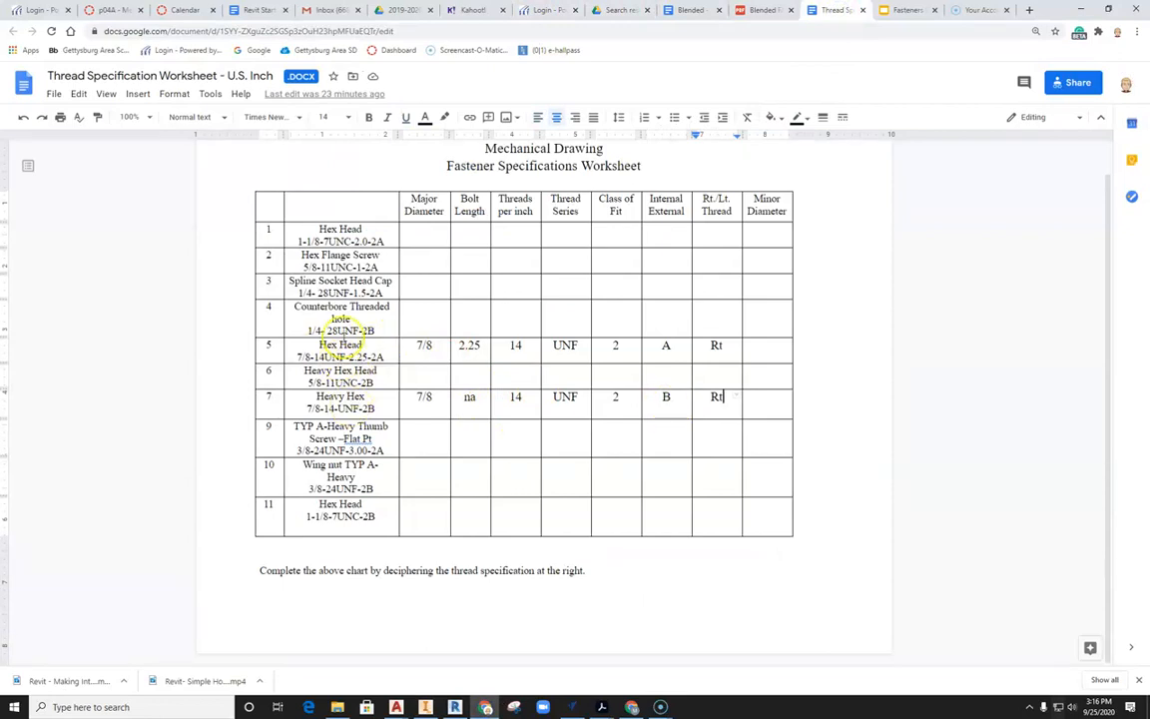
{"action": "left_click", "coordinate": [770, 348]}
{"action": "left_click", "coordinate": [823, 375]}
{"action": "left_click", "coordinate": [784, 406]}
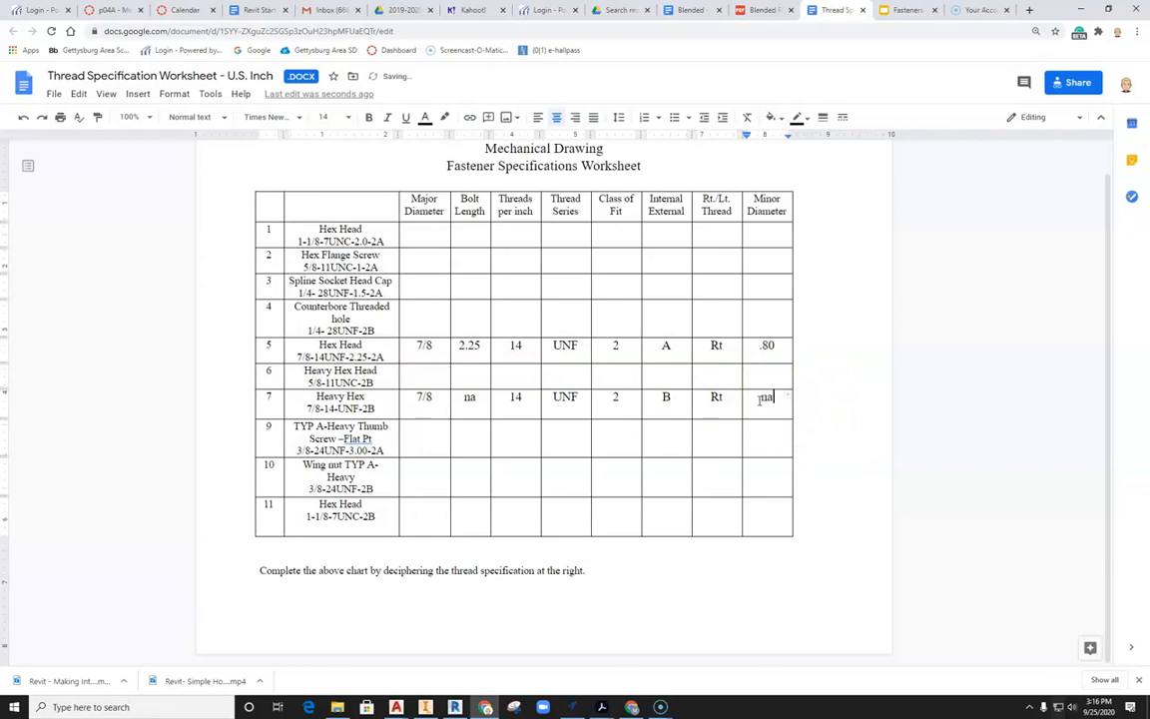
{"action": "left_click", "coordinate": [835, 351]}
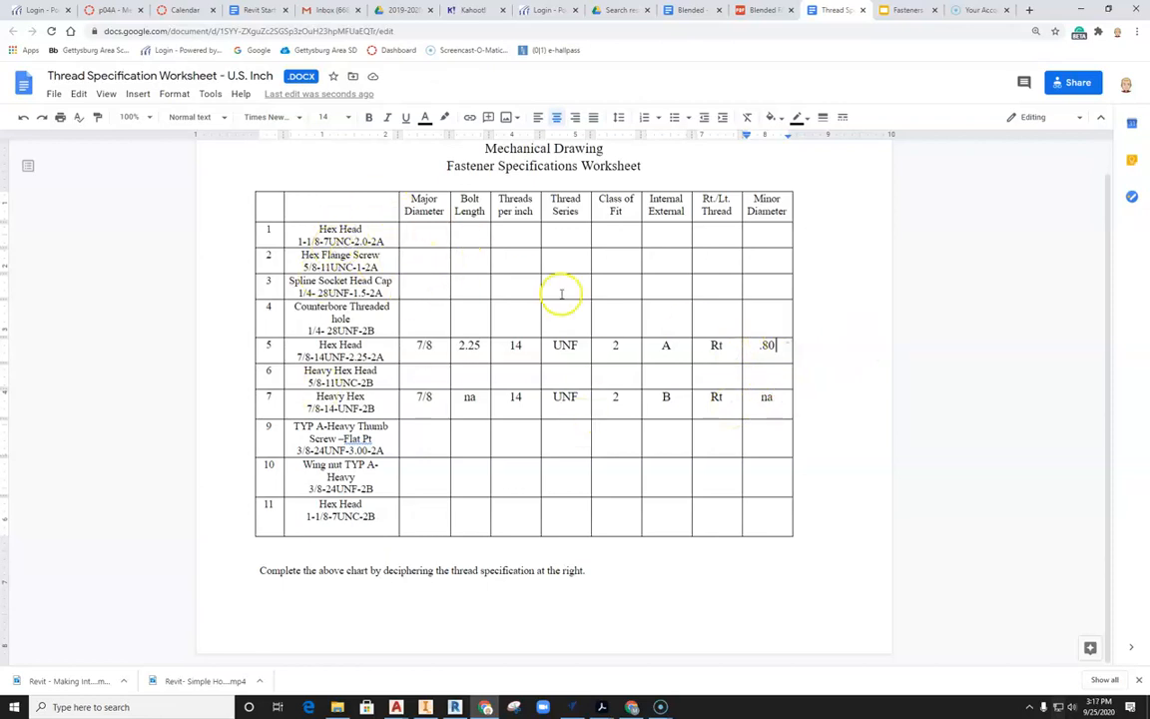
Open the METRIC fastener specifications worksheet linked in the Blended fastener document and review its chart.
{"action": "scroll", "coordinate": [549, 250], "scroll_direction": "up", "scroll_amount": 1}
{"action": "left_click", "coordinate": [775, 195]}
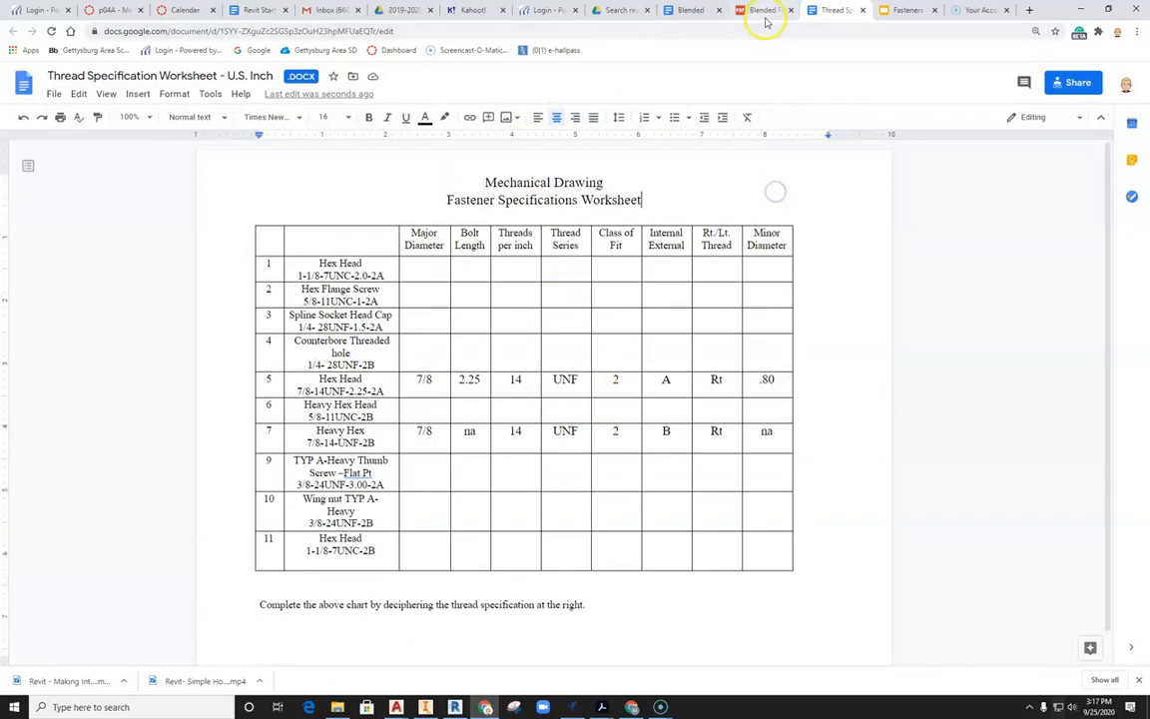
{"action": "left_click", "coordinate": [707, 12]}
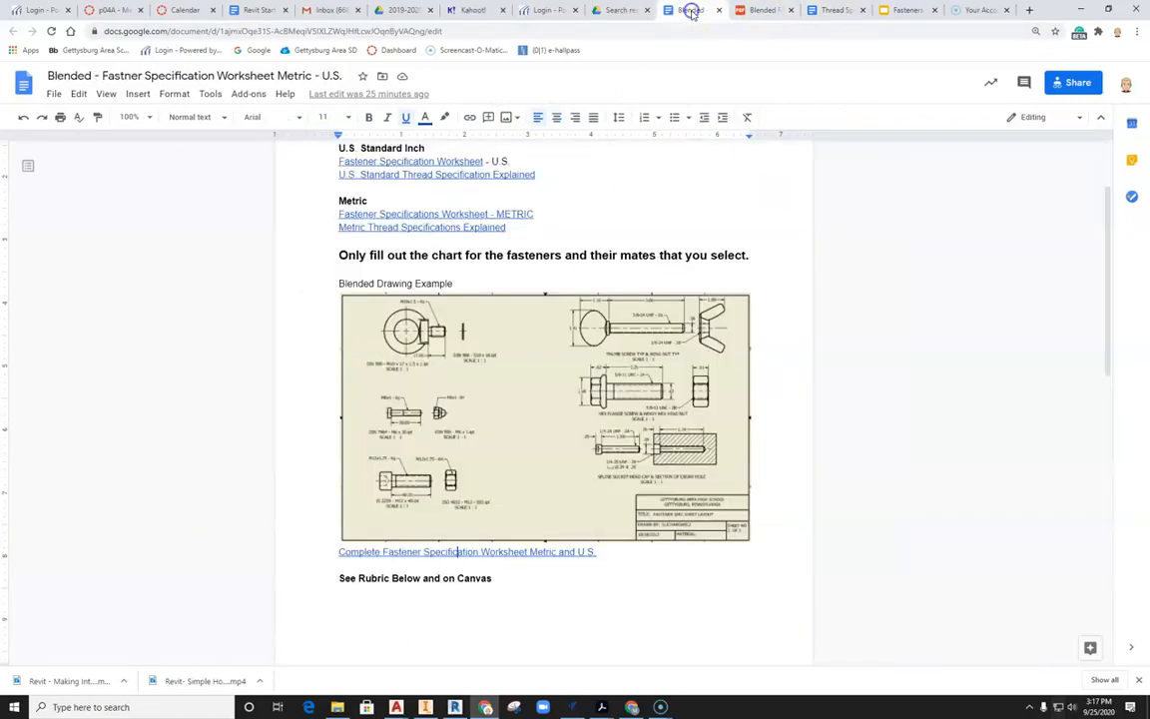
{"action": "left_click", "coordinate": [454, 215]}
{"action": "left_click", "coordinate": [444, 236]}
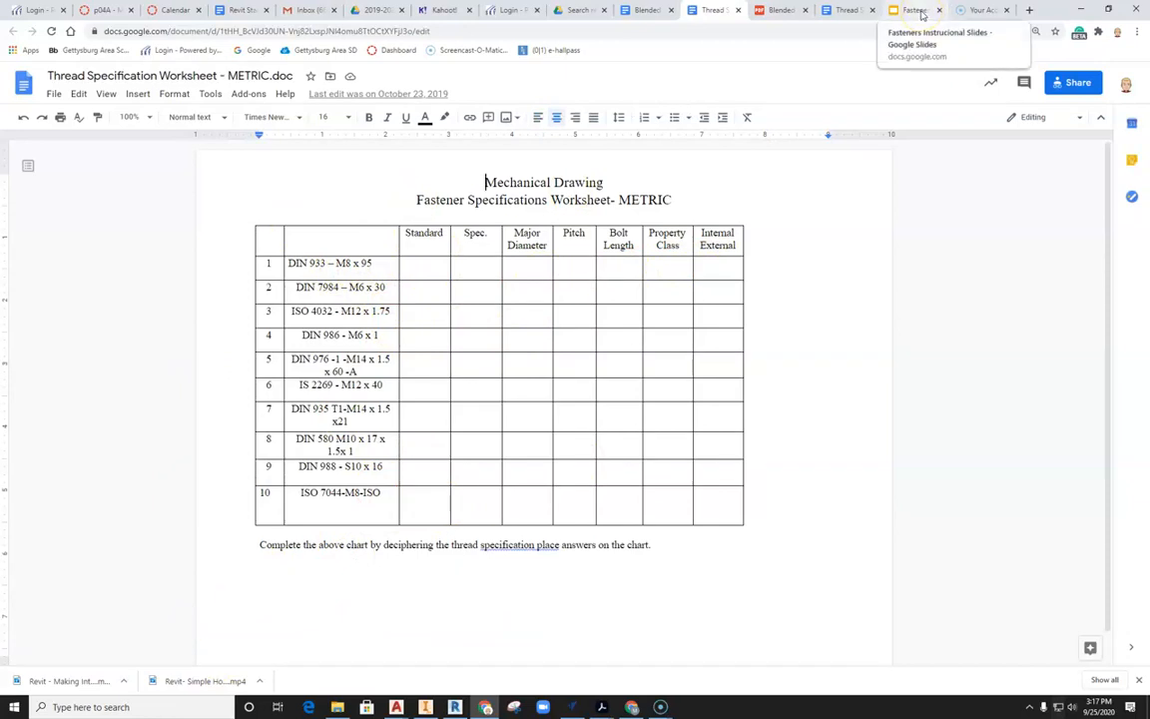
Open the Fasteners instructional slides and advance to slide 23, which explains the DIN 933 metric thread specification.
{"action": "left_click", "coordinate": [923, 14]}
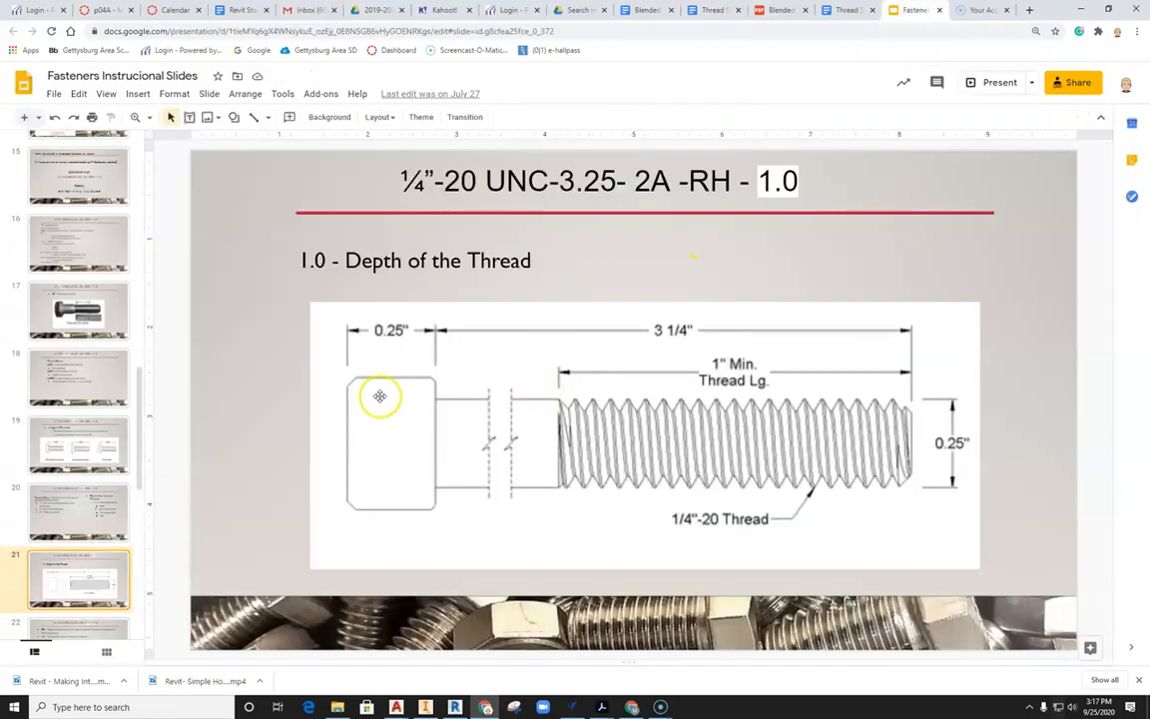
{"action": "key", "text": "Down"}
{"action": "key", "text": "Down"}
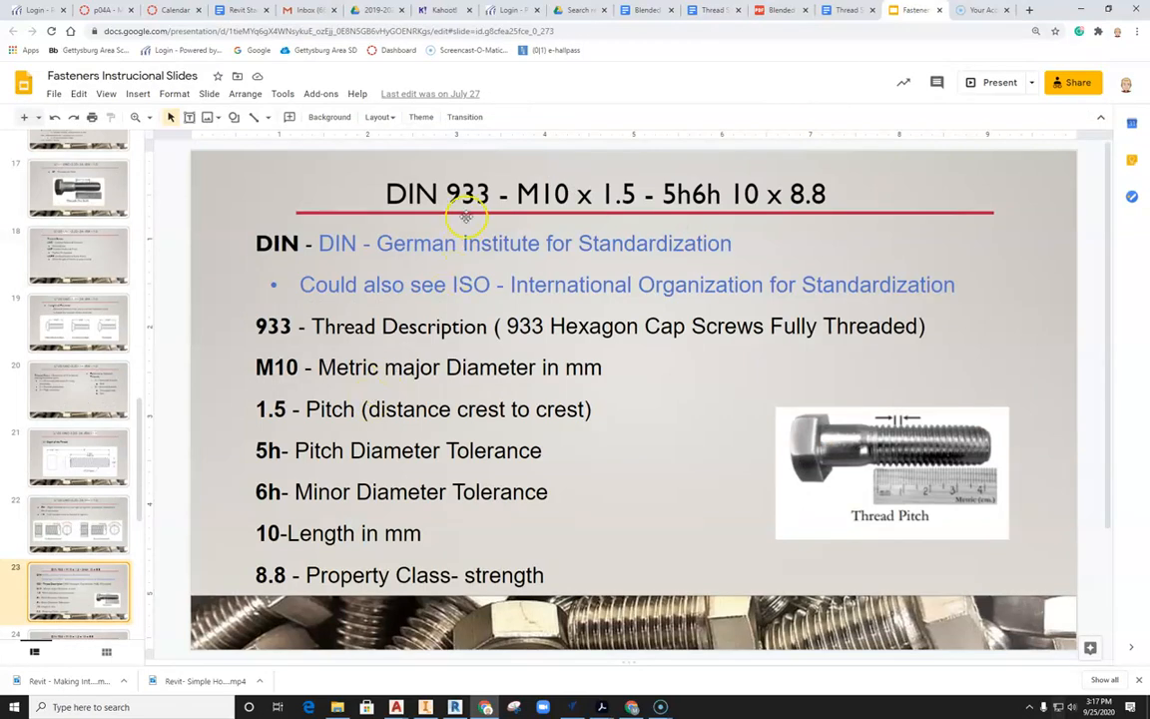